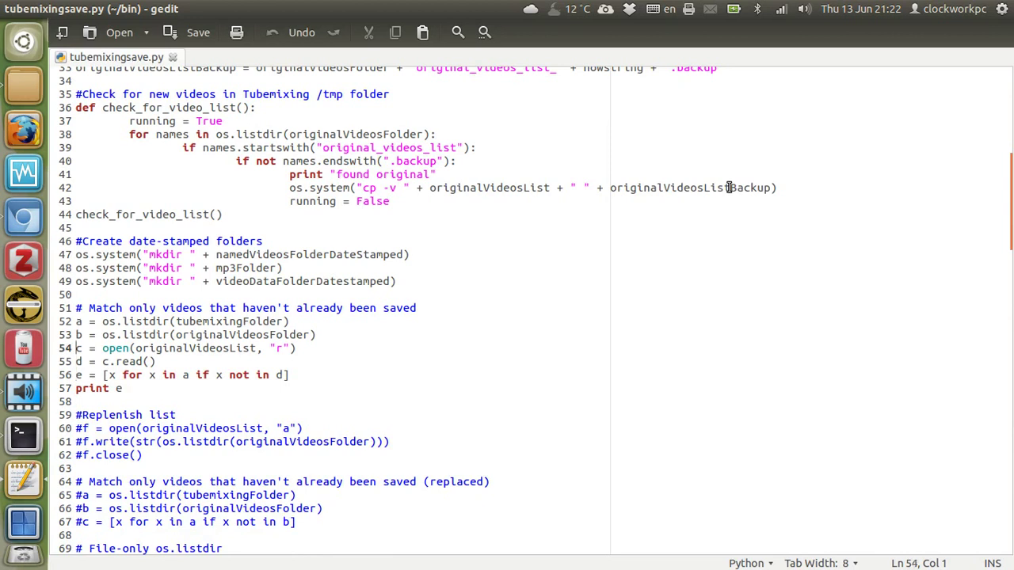
# Examine the three mkdir commands that create the date-stamped folders in the script.
pyautogui.press('Right')
pyautogui.press('Right')
pyautogui.press('Right')
pyautogui.press('Right')
pyautogui.press('Right')
pyautogui.press('Right')
pyautogui.press('Right')
pyautogui.press('Right')
pyautogui.press('Right')
pyautogui.press('Right')
pyautogui.press('Right')
pyautogui.press('Right')
pyautogui.press('Right')
pyautogui.press('Right')
pyautogui.press('Right')
pyautogui.press('Right')
pyautogui.press('Right')
pyautogui.press('Right')
pyautogui.press('Right')
pyautogui.press('Right')
pyautogui.press('Right')
pyautogui.press('Right')
pyautogui.press('Right')
pyautogui.press('Right')
pyautogui.press('Right')
pyautogui.press('Right')
pyautogui.press('Right')
pyautogui.press('Right')
pyautogui.press('Right')
pyautogui.press('Right')
pyautogui.press('Right')
pyautogui.press('Right')
pyautogui.press('Right')
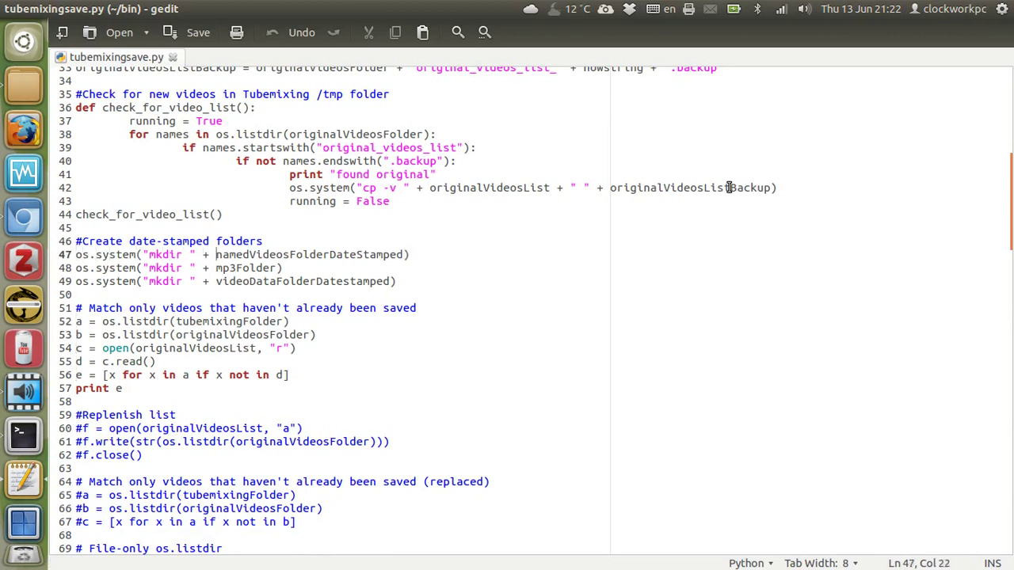
pyautogui.press('Left')
pyautogui.press('Left')
pyautogui.press('Left')
pyautogui.press('Left')
pyautogui.press('Left')
pyautogui.press('Left')
pyautogui.press('Left')
pyautogui.press('Left')
pyautogui.press('Left')
pyautogui.press('Left')
pyautogui.press('Left')
pyautogui.press('Left')
pyautogui.press('Left')
pyautogui.press('Left')
pyautogui.press('Down')
pyautogui.press('Down')
pyautogui.press('Right')
pyautogui.press('Right')
pyautogui.press('Right')
pyautogui.press('Right')
pyautogui.press('Right')
pyautogui.press('Right')
pyautogui.press('Right')
pyautogui.press('Right')
pyautogui.press('Right')
pyautogui.press('Right')
pyautogui.press('Right')
pyautogui.press('Right')
pyautogui.press('Right')
pyautogui.press('Right')
pyautogui.press('Right')
pyautogui.press('Right')
pyautogui.press('Right')
pyautogui.press('Right')
pyautogui.press('Right')
pyautogui.press('Right')
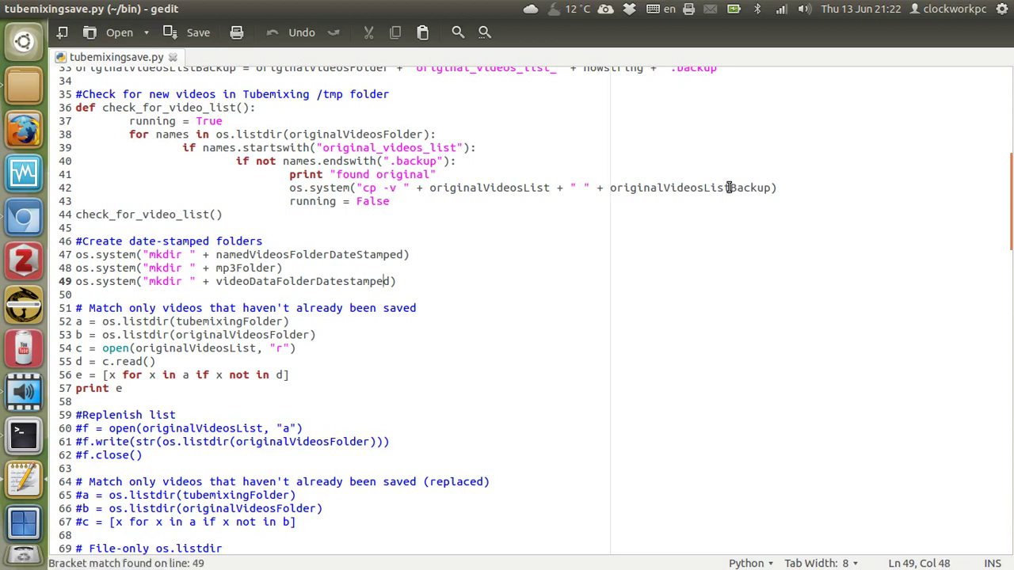
# Examine the code block that matches only videos that haven't already been saved, down to the list comprehension assigned to e.
pyautogui.press('Down')
pyautogui.press('Down')
pyautogui.press('Home')
pyautogui.press('Right')
pyautogui.press('Right')
pyautogui.press('Right')
pyautogui.press('Right')
pyautogui.press('Right')
pyautogui.press('Right')
pyautogui.press('Right')
pyautogui.press('Right')
pyautogui.press('Right')
pyautogui.press('Right')
pyautogui.press('Right')
pyautogui.press('Right')
pyautogui.press('Right')
pyautogui.press('Right')
pyautogui.press('Right')
pyautogui.press('Right')
pyautogui.press('Right')
pyautogui.press('Right')
pyautogui.press('Right')
pyautogui.press('Right')
pyautogui.press('Right')
pyautogui.press('Right')
pyautogui.press('Right')
pyautogui.press('Right')
pyautogui.press('Right')
pyautogui.press('Right')
pyautogui.press('Right')
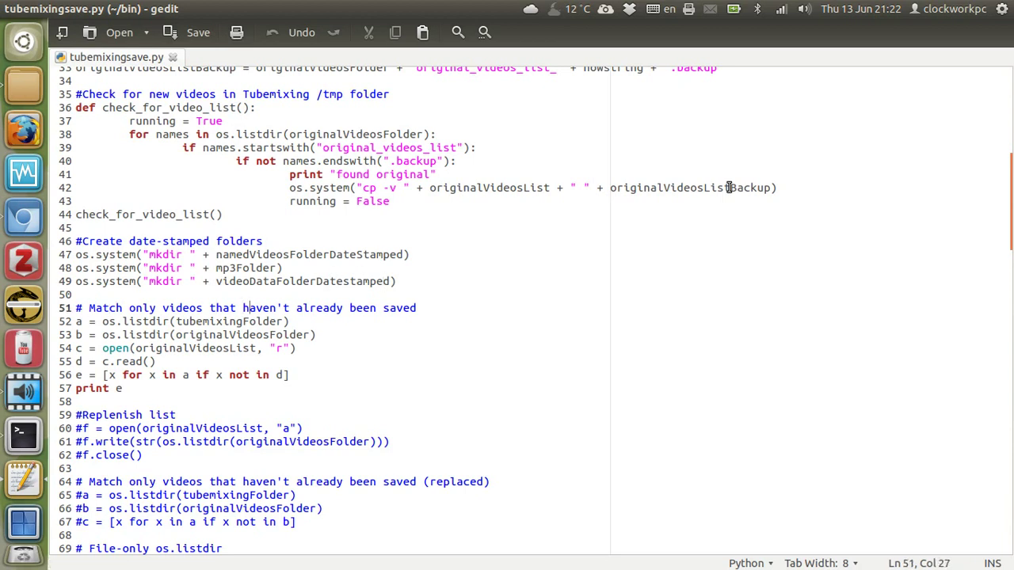
pyautogui.press('Down')
pyautogui.press('Down')
pyautogui.press('Down')
pyautogui.press('Down')
pyautogui.press('Down')
# Switch to the file manager windows and inspect the OriginalVideos, NamedVideos and /tmp tubemixing folders.
pyautogui.hotkey('ctrl', 'alt', 'Right')
pyautogui.hotkey('ctrl', 'alt', 'Right')
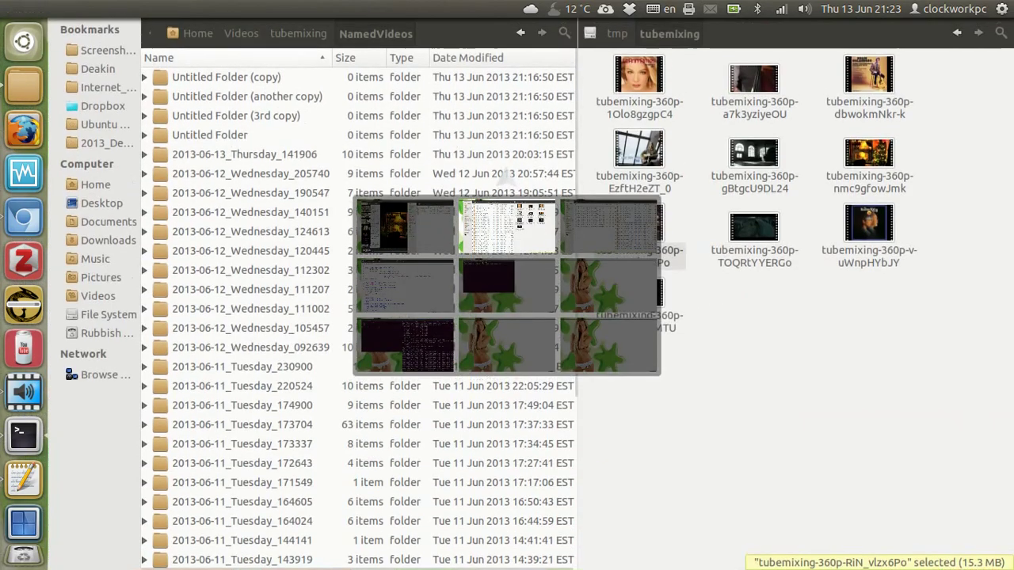
pyautogui.hotkey('ctrl', 'alt', 'Down')
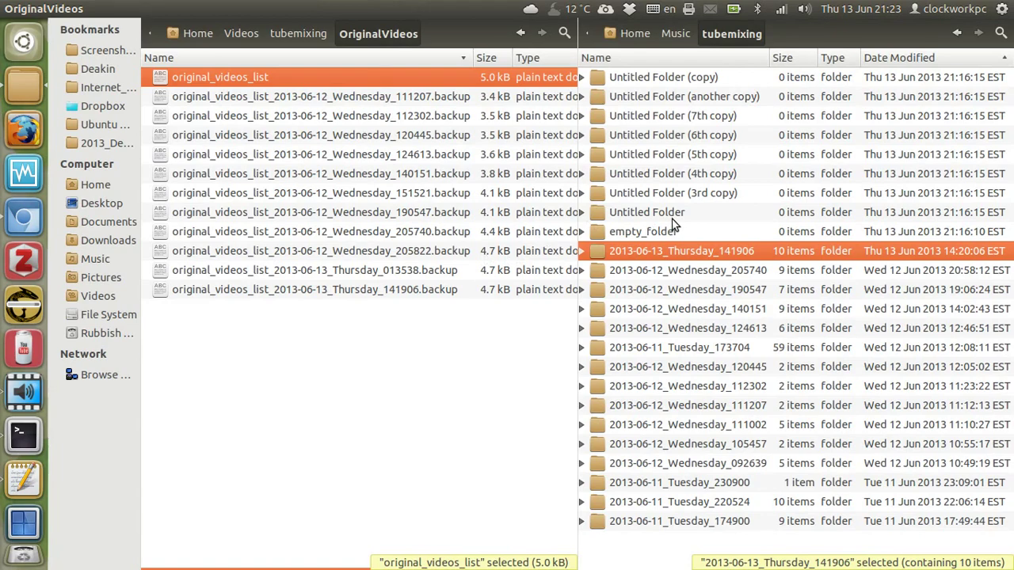
pyautogui.hotkey('ctrl', 'alt', 'Right')
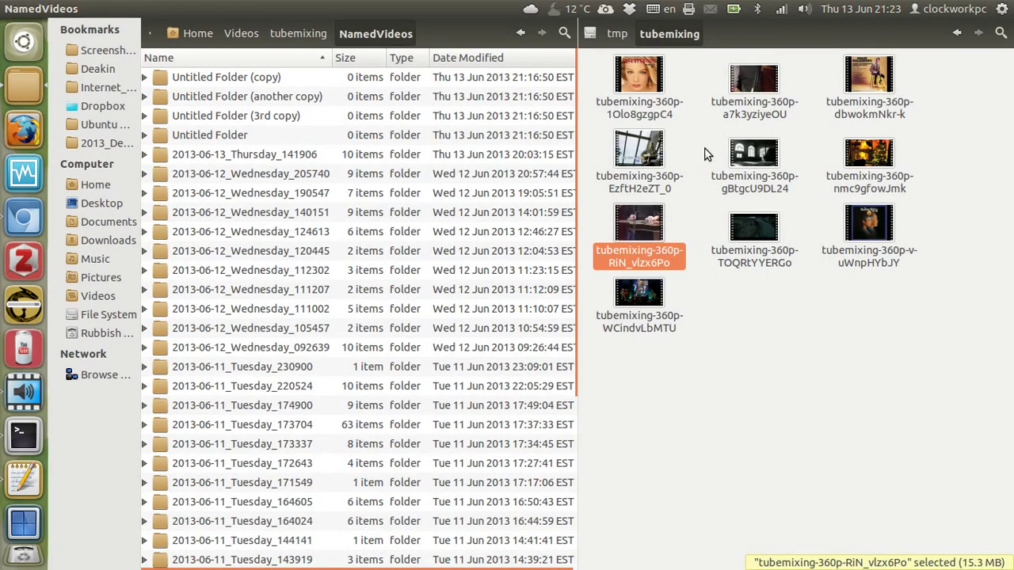
pyautogui.hotkey('ctrl', 'alt', 'Left')
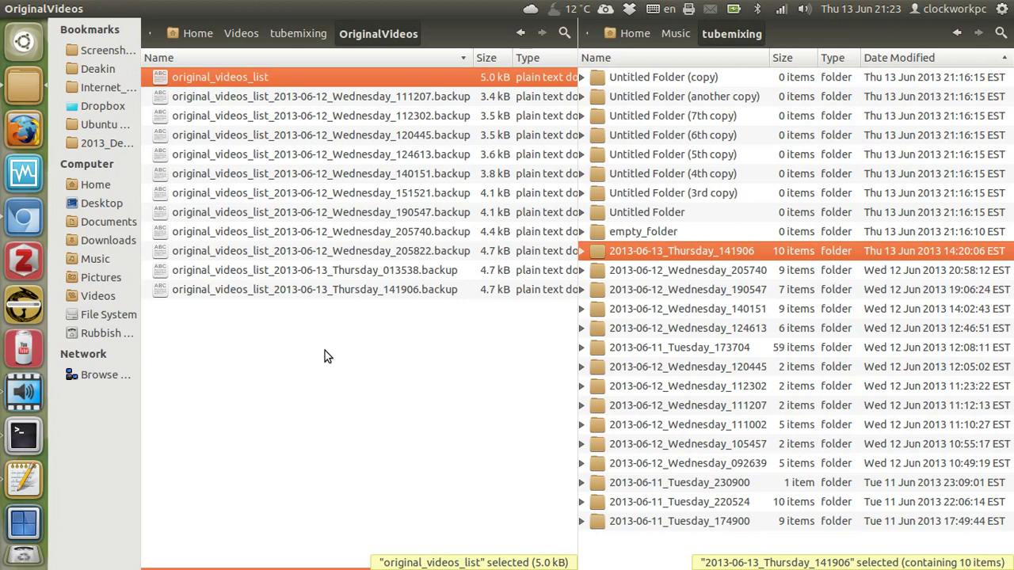
# Open the original_videos_list file from the OriginalVideos folder in gedit.
pyautogui.press('Down')
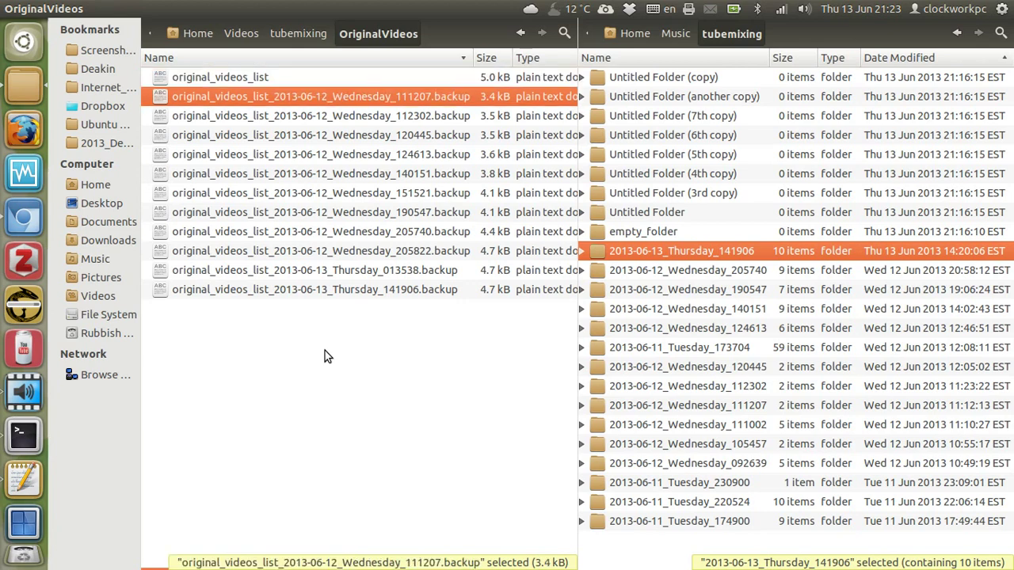
pyautogui.press('Up')
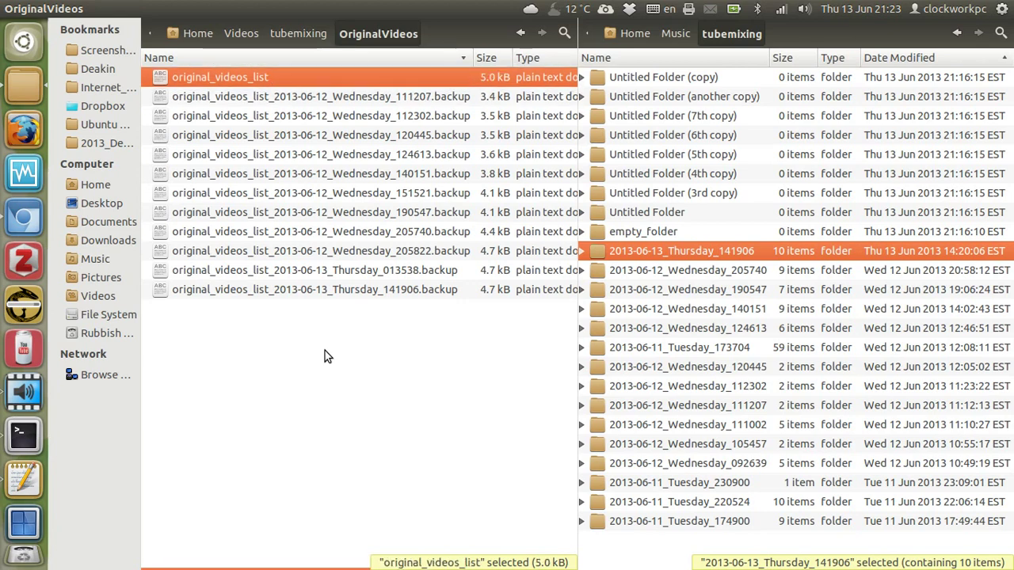
pyautogui.press('Down')
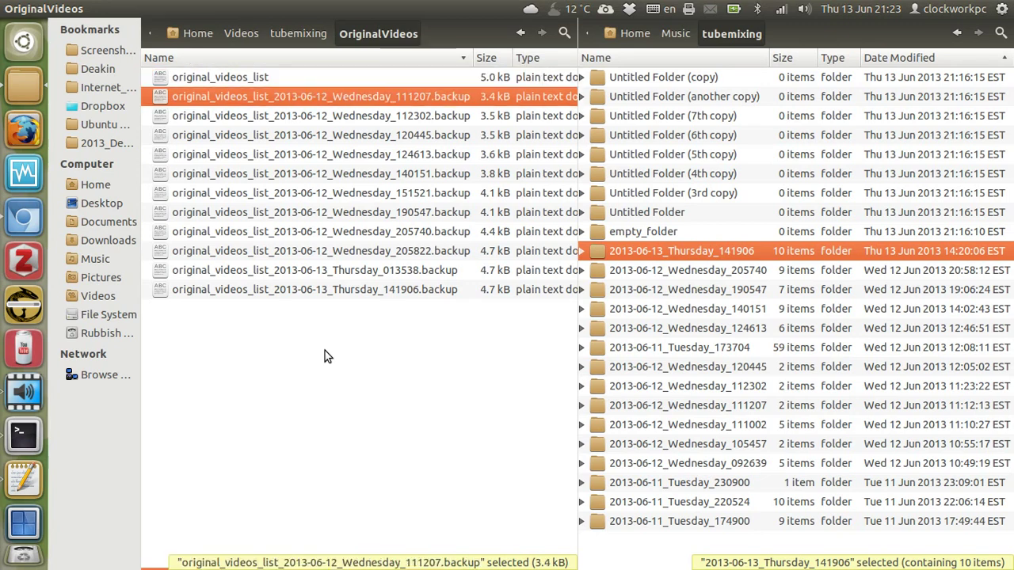
pyautogui.press('Up')
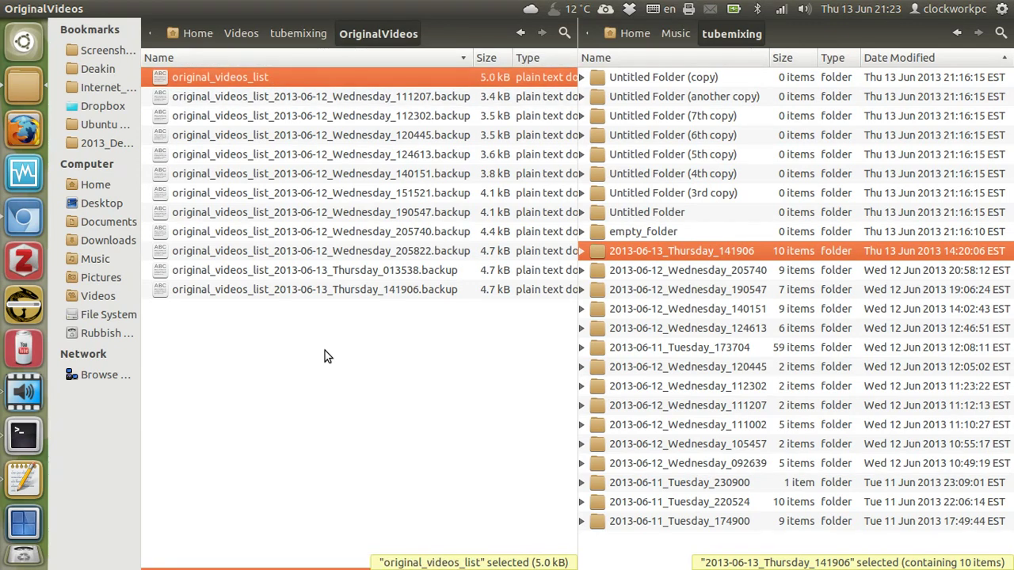
pyautogui.press('Down')
pyautogui.press('Up')
pyautogui.press('Return')
# Review the saved video names in original_videos_list through to the end of the file.
pyautogui.press('Down')
pyautogui.press('Down')
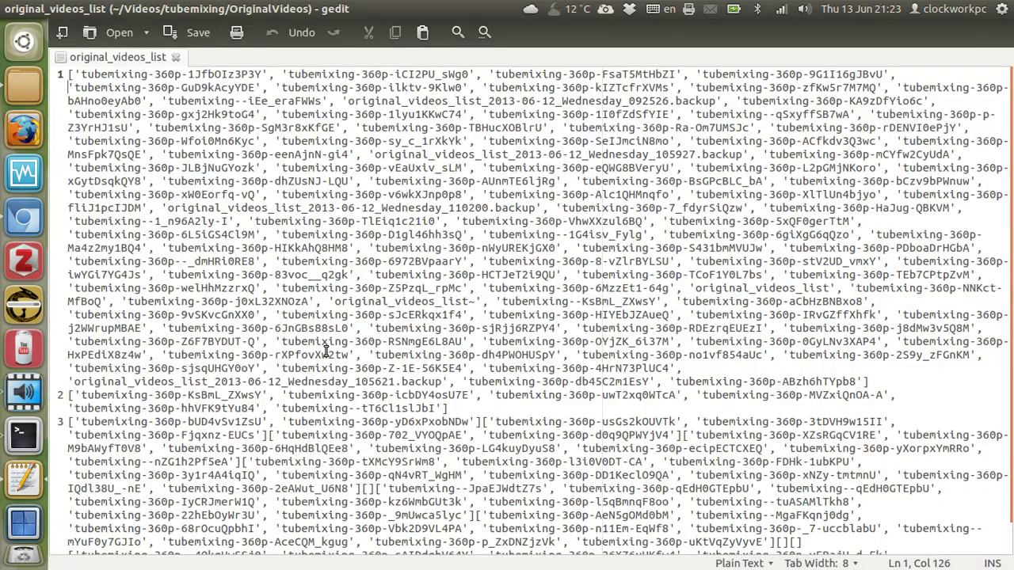
pyautogui.press('Down')
pyautogui.press('Down')
pyautogui.press('Down')
pyautogui.press('Down')
pyautogui.press('Down')
pyautogui.press('Down')
pyautogui.press('Down')
pyautogui.press('Down')
pyautogui.press('Down')
pyautogui.press('Down')
pyautogui.press('Down')
pyautogui.press('Down')
pyautogui.hotkey('ctrl', 'End')
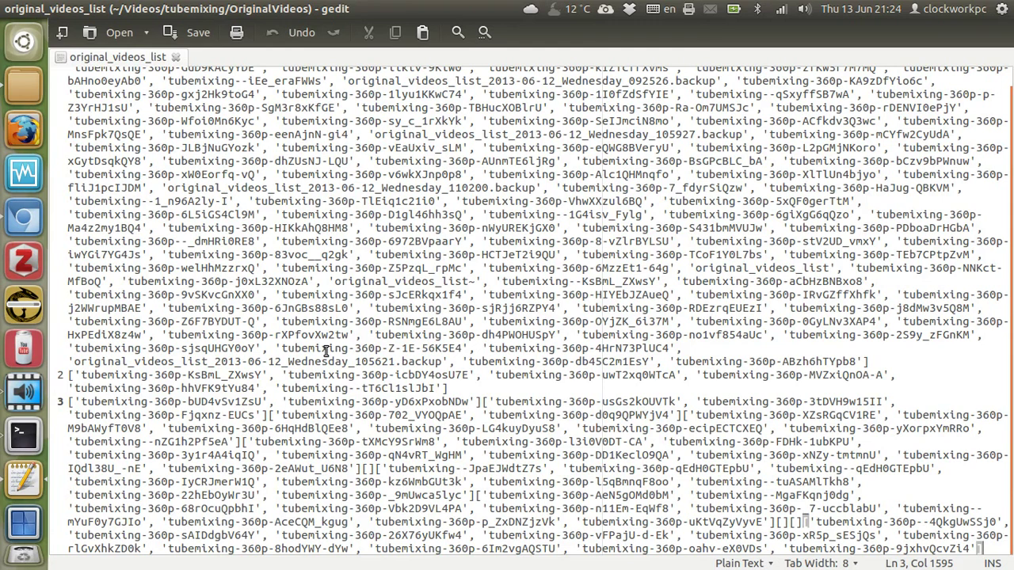
# Compare the saved list with the videos in the /tmp tubemixing folder and close original_videos_list.
pyautogui.hotkey('alt', 'Tab')
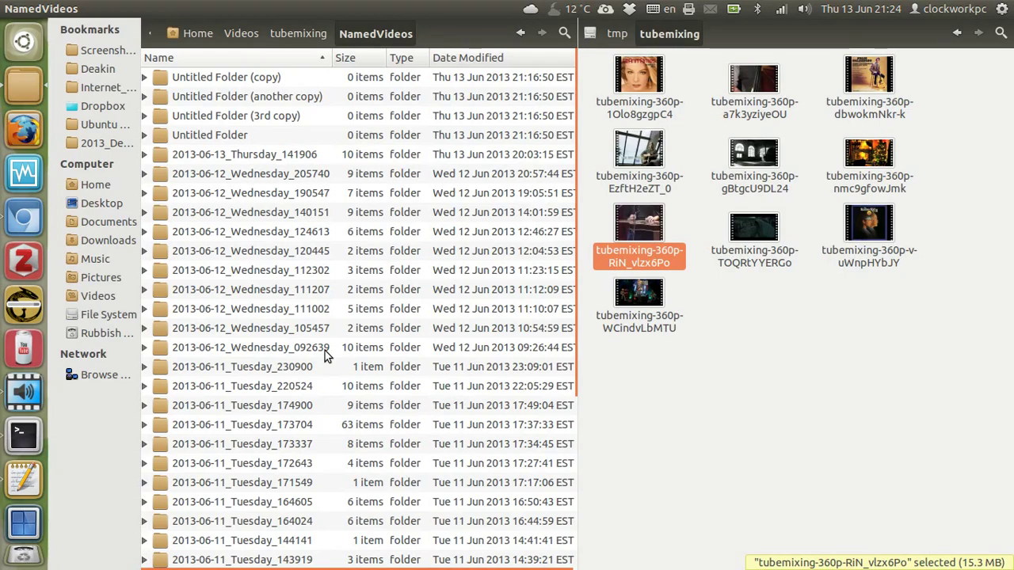
pyautogui.hotkey('alt', 'Tab')
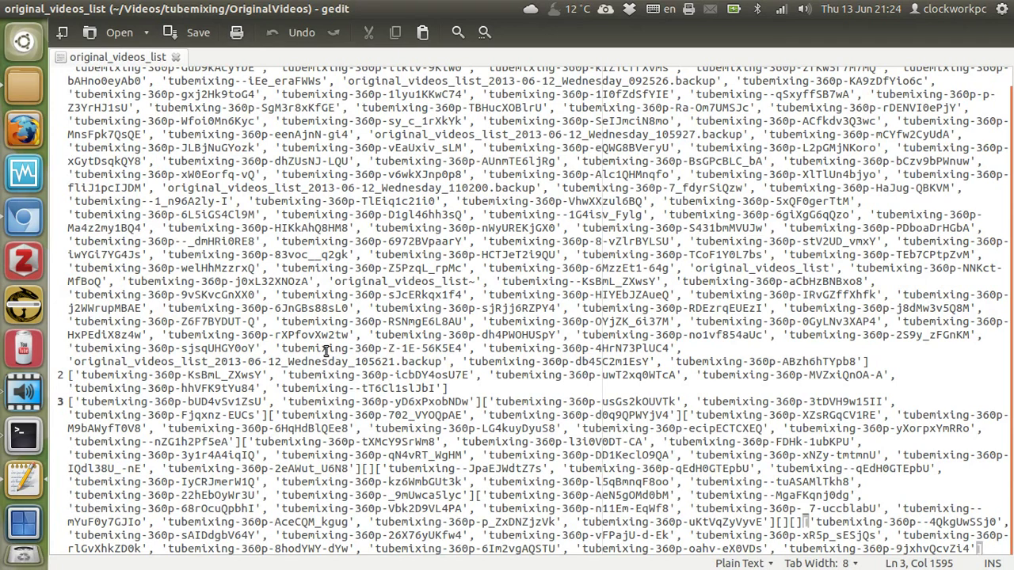
pyautogui.hotkey('ctrl', 'w')
pyautogui.hotkey('ctrl', 'q')
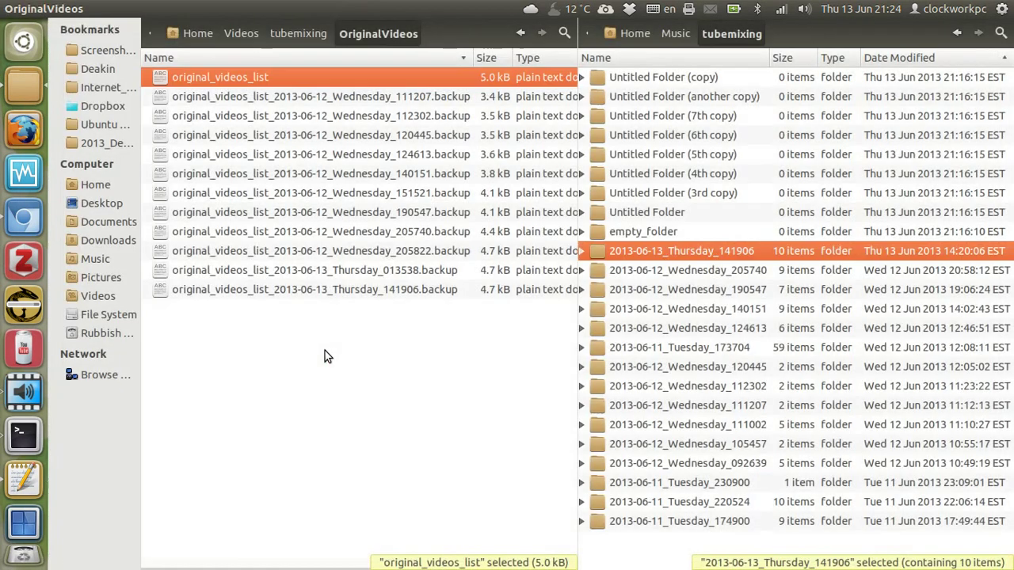
pyautogui.hotkey('ctrl', 'alt', 'Right')
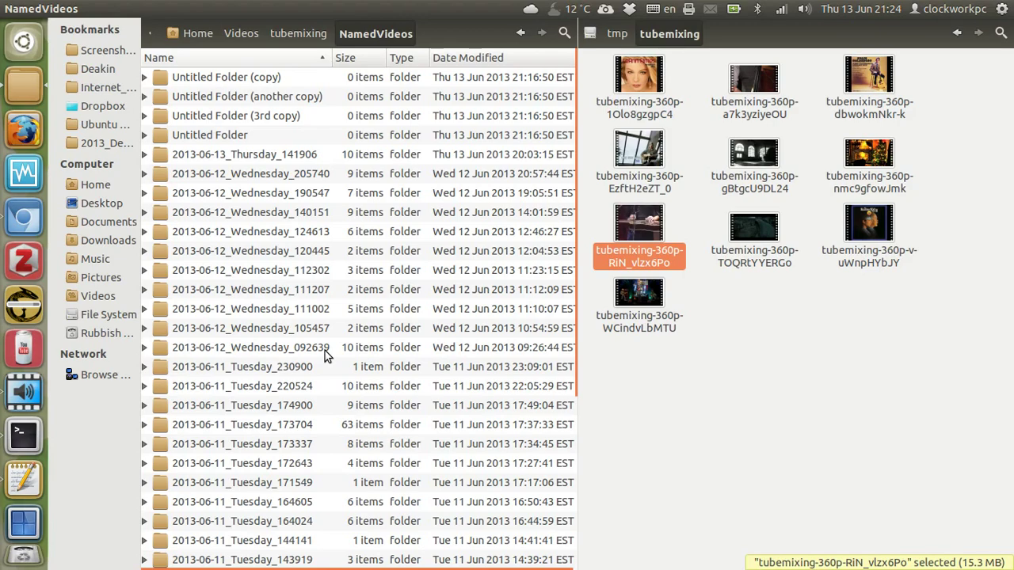
# Return to tubemixingsave.py in gedit with the cursor at the end of the list comprehension on line 56.
pyautogui.hotkey('ctrl', 'alt', 'Down')
pyautogui.hotkey('ctrl', 'alt', 'Down')
pyautogui.hotkey('ctrl', 'alt', 'Up')
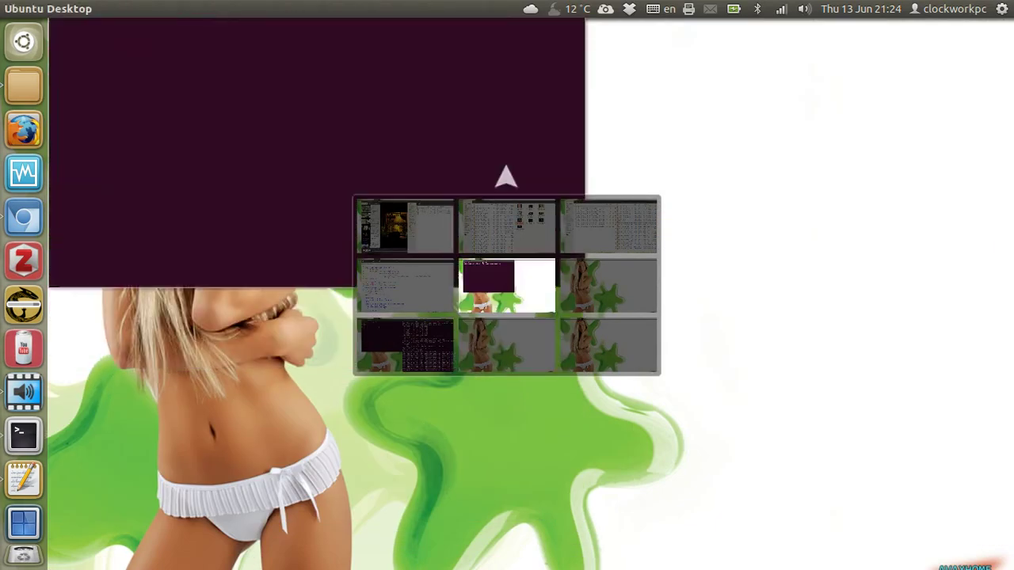
pyautogui.hotkey('ctrl', 'alt', 'Left')
pyautogui.press('Down')
pyautogui.press('Up')
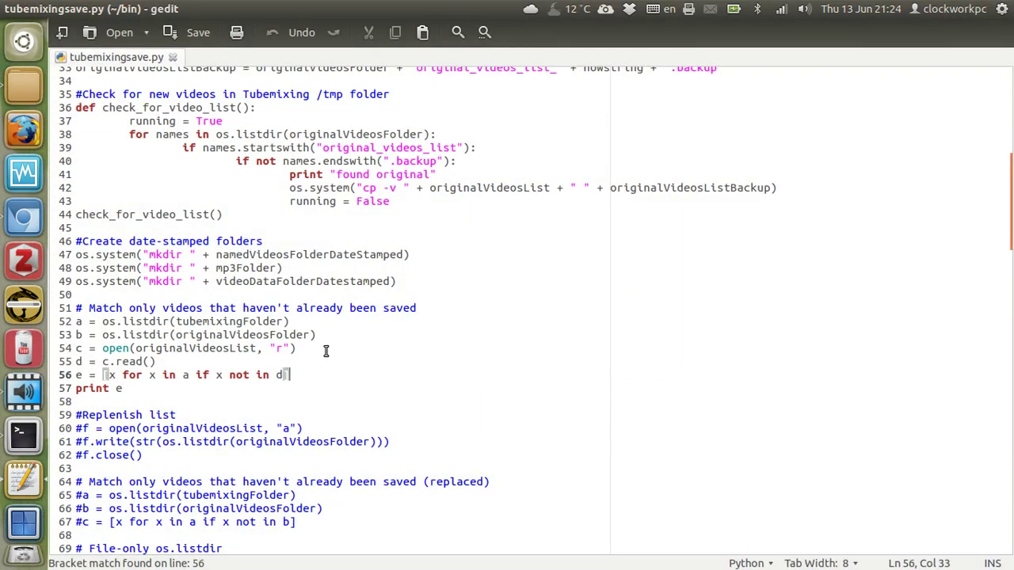
# Go back from line 56 to the variable assignments a and b at the start of lines 52 and 53.
pyautogui.press('Up')
pyautogui.press('Up')
pyautogui.press('Up')
pyautogui.press('Up')
pyautogui.press('Left')
pyautogui.press('Left')
pyautogui.press('Left')
pyautogui.press('Left')
pyautogui.press('Left')
pyautogui.press('Left')
pyautogui.press('Left')
pyautogui.press('Left')
pyautogui.press('Left')
pyautogui.press('Left')
pyautogui.press('Left')
pyautogui.press('Left')
pyautogui.press('Left')
pyautogui.press('Left')
pyautogui.press('Left')
pyautogui.press('Left')
pyautogui.press('Left')
pyautogui.press('Left')
pyautogui.press('Left')
pyautogui.press('Left')
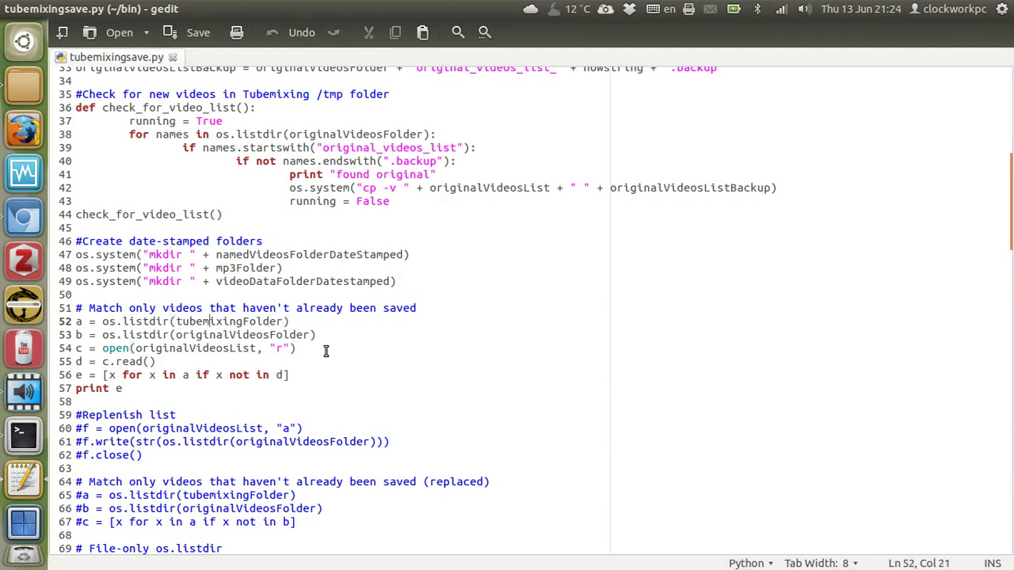
pyautogui.press('Left')
pyautogui.press('Left')
pyautogui.press('Left')
pyautogui.press('Left')
pyautogui.press('Left')
pyautogui.press('Left')
pyautogui.press('Left')
pyautogui.press('Down')
pyautogui.press('Left')
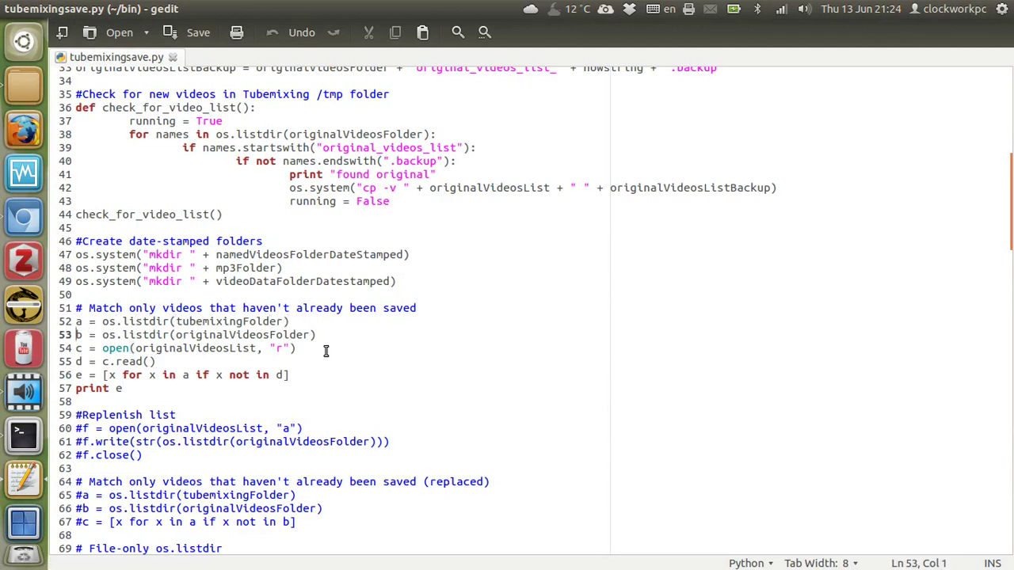
# Examine the os.listdir(tubemixingFolder) call assigned to a on line 52, through to the end of the line.
pyautogui.press('Up')
pyautogui.press('Right')
pyautogui.press('Right')
pyautogui.press('Right')
pyautogui.press('Right')
pyautogui.press('Right')
pyautogui.press('Right')
pyautogui.press('Right')
pyautogui.press('Right')
pyautogui.press('Right')
pyautogui.press('Right')
pyautogui.press('Right')
pyautogui.press('Right')
pyautogui.press('Right')
pyautogui.press('Right')
pyautogui.press('Left')
pyautogui.press('Left')
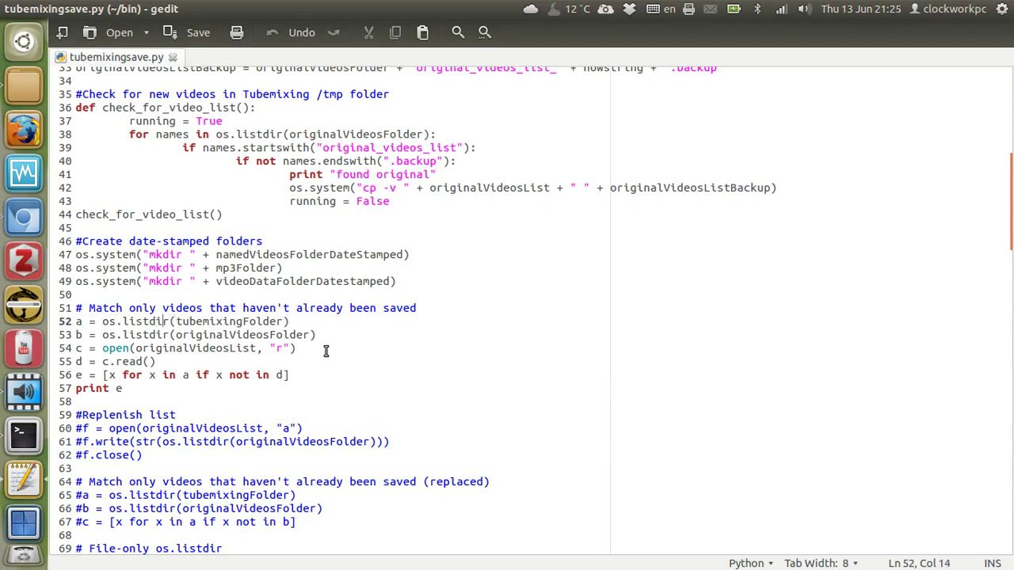
pyautogui.press('Right')
pyautogui.press('Right')
pyautogui.press('Right')
pyautogui.press('Right')
pyautogui.press('Right')
pyautogui.press('Right')
pyautogui.press('Right')
pyautogui.press('Right')
pyautogui.press('Right')
pyautogui.press('Right')
pyautogui.press('Right')
pyautogui.press('Right')
pyautogui.press('Right')
pyautogui.press('Right')
pyautogui.press('Right')
pyautogui.press('Right')
pyautogui.press('Right')
pyautogui.press('Right')
# Examine the open(originalVideosList, "r") call assigned to c on line 54.
pyautogui.press('Down')
pyautogui.press('Down')
pyautogui.press('Down')
pyautogui.press('Up')
pyautogui.press('Right')
pyautogui.press('Right')
pyautogui.press('Right')
pyautogui.press('Right')
pyautogui.press('Right')
pyautogui.press('Right')
pyautogui.press('Right')
pyautogui.press('Right')
pyautogui.press('Right')
pyautogui.press('Right')
pyautogui.press('Right')
pyautogui.press('Right')
pyautogui.press('Right')
pyautogui.press('Right')
pyautogui.press('Right')
pyautogui.press('Right')
pyautogui.press('Right')
pyautogui.press('Left')
# Examine the "x for x in a" part of the list comprehension on line 56 and trace a back to line 52.
pyautogui.press('Down')
pyautogui.press('Down')
pyautogui.press('Left')
pyautogui.press('Left')
pyautogui.press('Left')
pyautogui.press('Left')
pyautogui.press('Left')
pyautogui.press('Left')
pyautogui.press('Left')
pyautogui.press('Left')
pyautogui.press('Left')
pyautogui.press('Left')
pyautogui.press('Left')
pyautogui.press('Left')
pyautogui.press('Left')
pyautogui.press('Left')
pyautogui.press('Left')
pyautogui.press('Left')
pyautogui.press('Left')
pyautogui.press('Left')
pyautogui.press('Left')
pyautogui.press('Left')
pyautogui.press('Left')
pyautogui.press('Left')
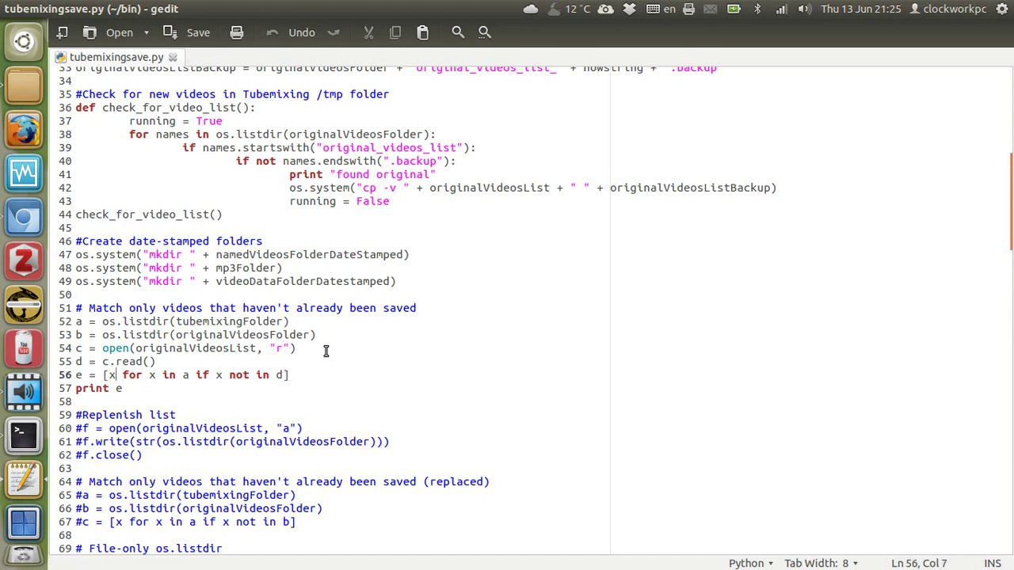
pyautogui.press('Left')
pyautogui.press('Right')
pyautogui.press('Right')
pyautogui.press('Right')
pyautogui.press('Right')
pyautogui.press('Right')
pyautogui.press('Right')
pyautogui.press('Right')
pyautogui.press('Right')
pyautogui.press('Right')
pyautogui.press('Right')
pyautogui.press('Right')
pyautogui.press('Right')
pyautogui.press('Right')
pyautogui.press('Up')
pyautogui.press('Up')
pyautogui.press('Up')
pyautogui.press('Up')
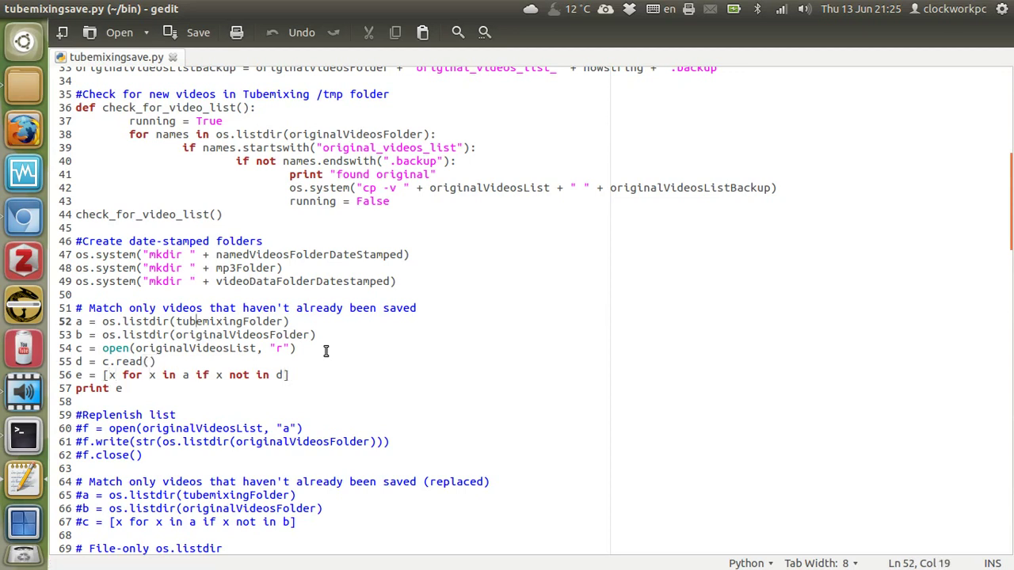
# Examine the "if x not in d" condition on line 56 and trace d back to c.read() on line 55.
pyautogui.press('Down')
pyautogui.press('Down')
pyautogui.press('Down')
pyautogui.press('Down')
pyautogui.press('Right')
pyautogui.press('Right')
pyautogui.press('Right')
pyautogui.press('Right')
pyautogui.press('Right')
pyautogui.press('Right')
pyautogui.press('Right')
pyautogui.press('Right')
pyautogui.press('Right')
pyautogui.press('Right')
pyautogui.press('Right')
pyautogui.press('Up')
pyautogui.press('Up')
pyautogui.press('Down')
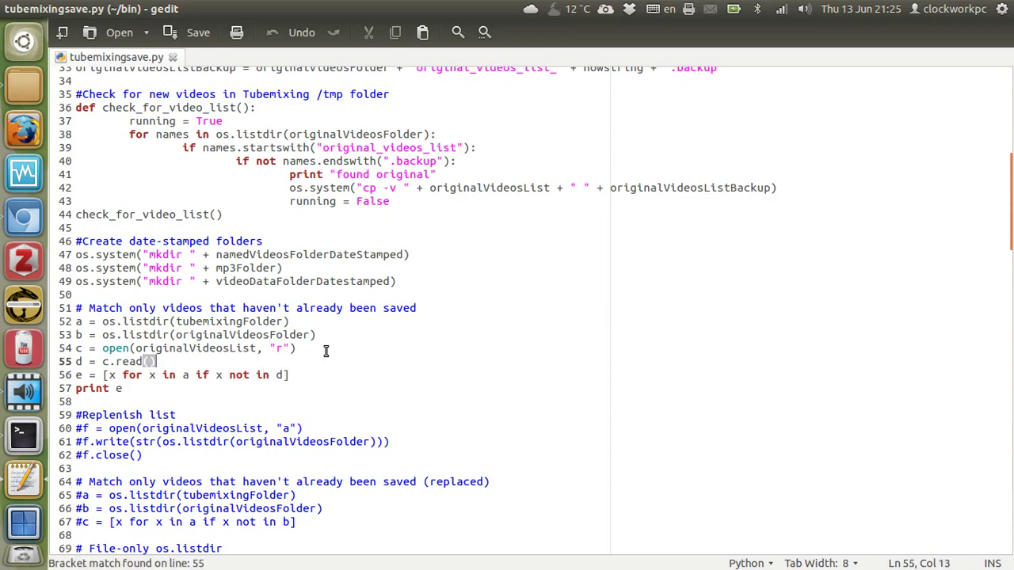
# Place the cursor on the empty line 58 between print e and the Replenish list section.
pyautogui.press('Down')
pyautogui.press('Down')
pyautogui.press('Down')
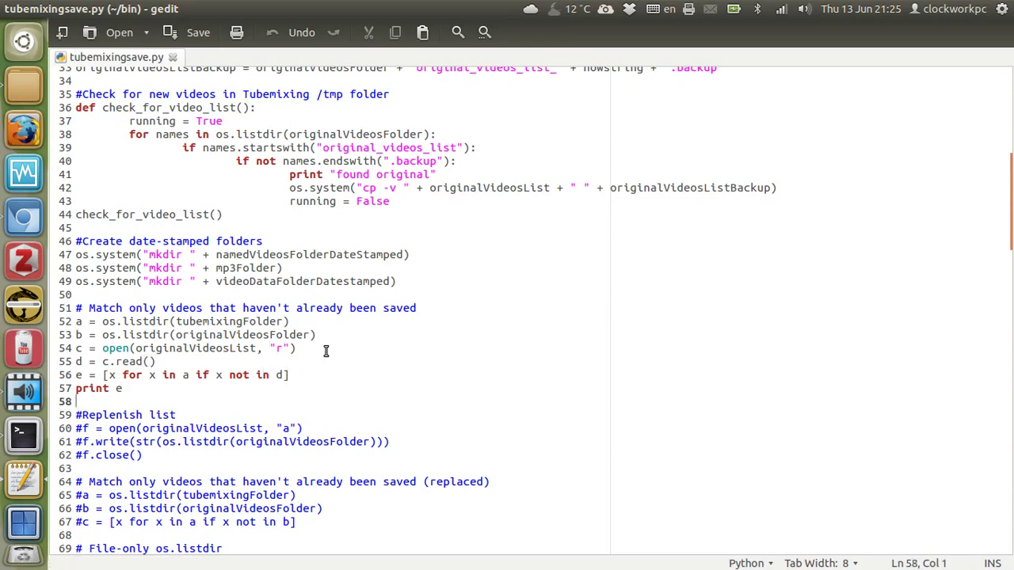
# Skim the commented-out Replenish list and replaced matching code, and place the cursor at the saveFolder_files_list definition on line 70.
pyautogui.press('Up')
pyautogui.press('Up')
pyautogui.press('Right')
pyautogui.press('Left')
pyautogui.press('Down')
pyautogui.press('Down')
pyautogui.press('Down')
pyautogui.press('Down')
pyautogui.press('Down')
pyautogui.press('Down')
pyautogui.press('Down')
pyautogui.press('Down')
pyautogui.press('Down')
pyautogui.press('Down')
pyautogui.press('Down')
pyautogui.press('Down')
pyautogui.press('Down')
pyautogui.press('Down')
pyautogui.press('Down')
pyautogui.press('Down')
pyautogui.press('Down')
pyautogui.press('Down')
pyautogui.press('Down')
pyautogui.press('Down')
pyautogui.press('Down')
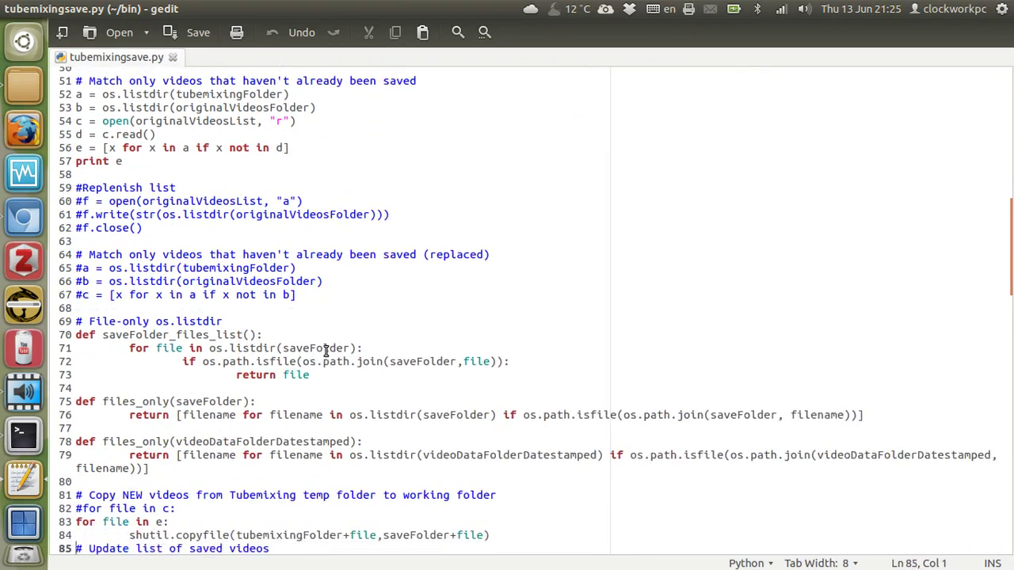
pyautogui.press('Down')
pyautogui.press('Up')
pyautogui.press('Up')
pyautogui.press('Up')
pyautogui.press('Up')
pyautogui.press('Up')
pyautogui.press('Up')
pyautogui.press('Up')
pyautogui.press('Up')
pyautogui.press('Up')
pyautogui.press('Up')
pyautogui.press('Up')
pyautogui.press('Up')
pyautogui.press('Up')
pyautogui.press('Up')
pyautogui.press('Up')
pyautogui.press('Up')
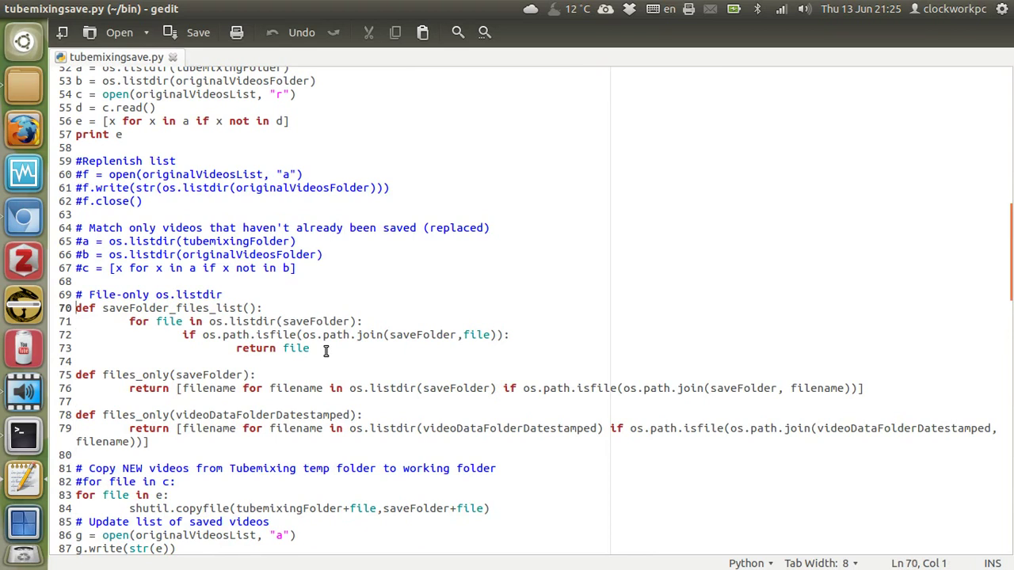
# Examine the file-only helper saveFolder_files_list on lines 70 to 73 and the files_only(saveFolder) definition on line 75.
pyautogui.press('Right')
pyautogui.press('Right')
pyautogui.press('Right')
pyautogui.press('Right')
pyautogui.press('Right')
pyautogui.press('Right')
pyautogui.press('Right')
pyautogui.press('Right')
pyautogui.press('Right')
pyautogui.press('Right')
pyautogui.press('Right')
pyautogui.press('Right')
pyautogui.press('Right')
pyautogui.press('Right')
pyautogui.press('Right')
pyautogui.press('Right')
pyautogui.press('Right')
pyautogui.press('Right')
pyautogui.press('Down')
pyautogui.press('Down')
pyautogui.press('Down')
pyautogui.press('Down')
pyautogui.press('Down')
pyautogui.press('Down')
pyautogui.press('Down')
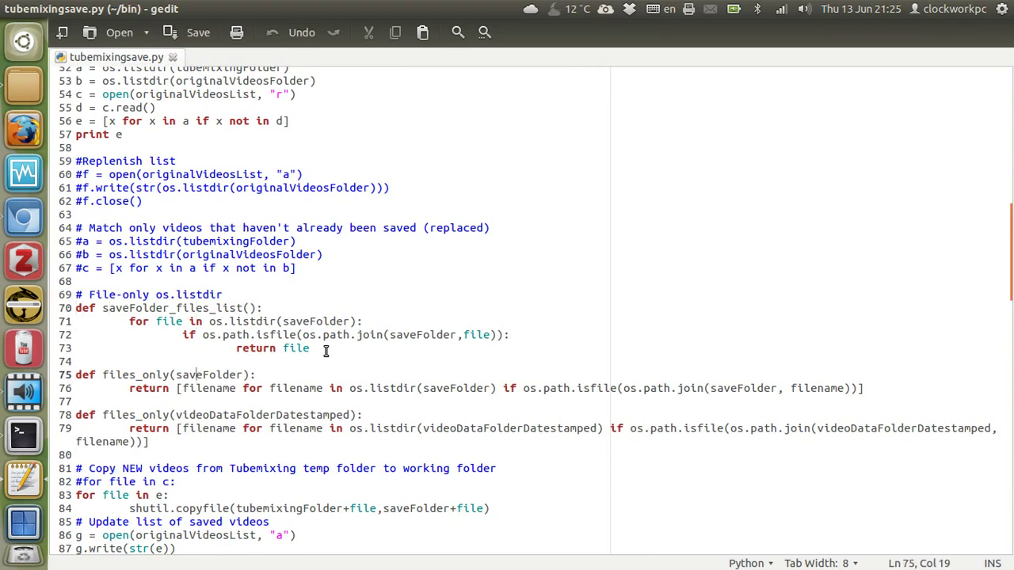
# Skim the code down to the Second pass comment on line 104, and return to the "for file in e" loop on line 83.
pyautogui.press('Down')
pyautogui.press('Down')
pyautogui.press('Down')
pyautogui.press('Down')
pyautogui.press('Down')
pyautogui.press('Down')
pyautogui.press('Down')
pyautogui.press('Down')
pyautogui.press('Down')
pyautogui.press('Down')
pyautogui.press('Down')
pyautogui.press('Down')
pyautogui.press('Down')
pyautogui.press('Down')
pyautogui.press('Down')
pyautogui.press('Down')
pyautogui.press('Down')
pyautogui.press('Down')
pyautogui.press('Down')
pyautogui.press('Down')
pyautogui.press('Down')
pyautogui.press('Down')
pyautogui.press('Down')
pyautogui.press('Down')
pyautogui.press('Down')
pyautogui.press('Down')
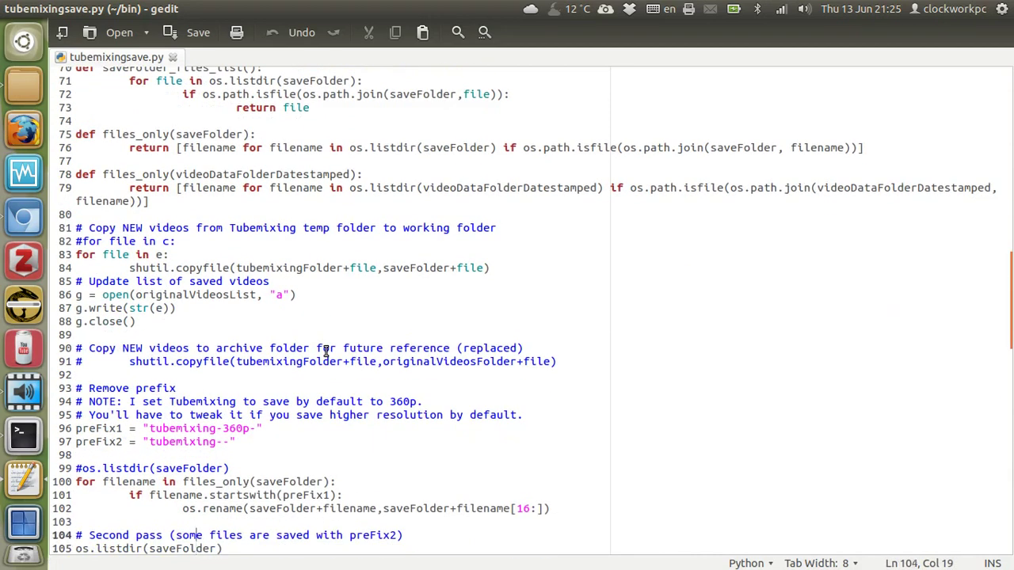
pyautogui.press('Up')
pyautogui.press('Up')
pyautogui.press('Up')
pyautogui.press('Up')
pyautogui.press('Up')
pyautogui.press('Up')
pyautogui.press('Up')
pyautogui.press('Up')
pyautogui.press('Up')
pyautogui.press('Up')
pyautogui.press('Up')
pyautogui.press('Up')
pyautogui.press('Up')
pyautogui.press('Up')
pyautogui.press('Up')
pyautogui.press('Up')
pyautogui.press('Up')
pyautogui.press('Up')
pyautogui.press('Up')
pyautogui.press('Up')
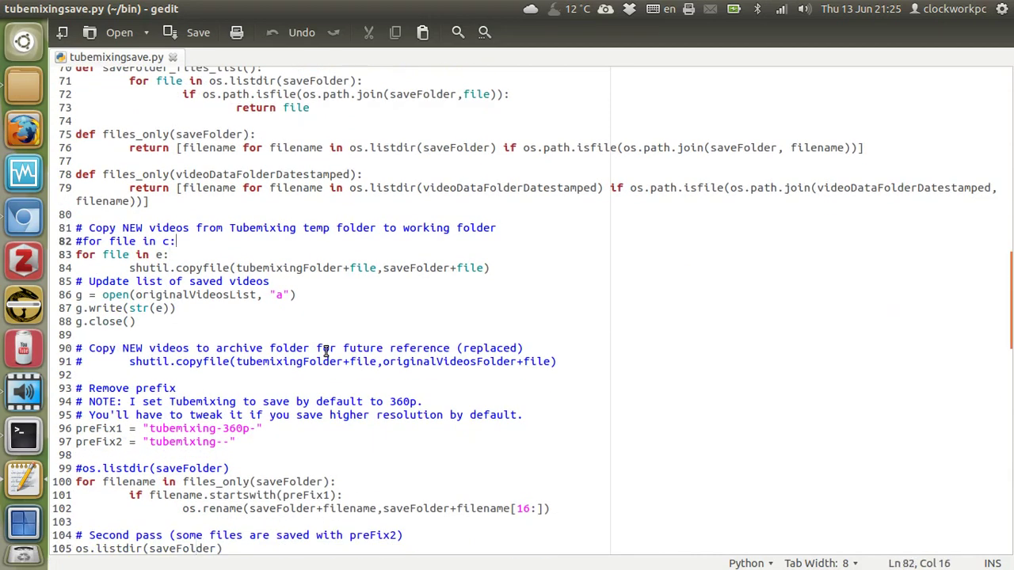
pyautogui.press('Down')
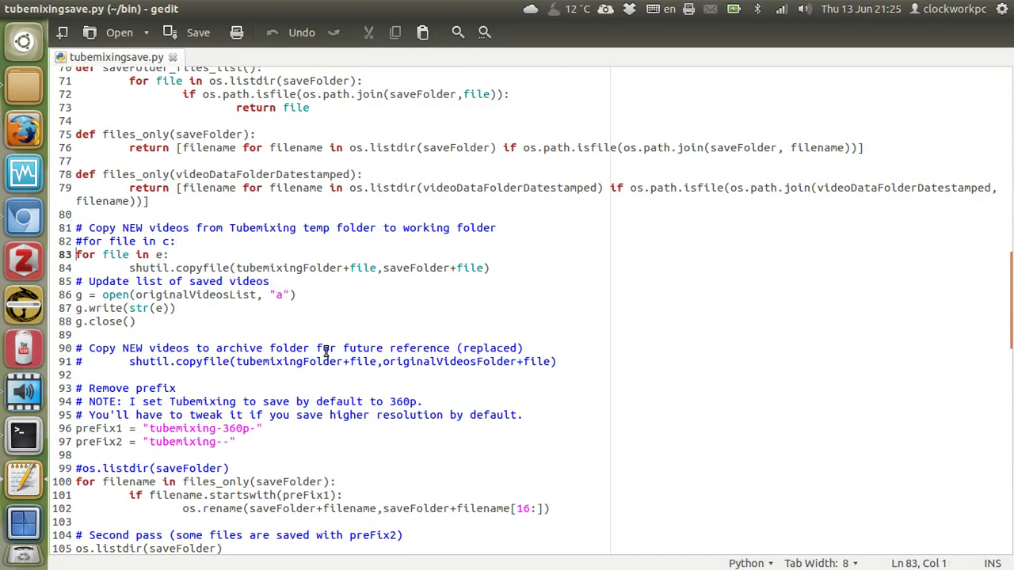
# Trace the "for file in e" loop through the shutil.copyfile call on line 84, from the tubemixingFolder source to the saveFolder destination.
pyautogui.press('Right')
pyautogui.press('Right')
pyautogui.press('Right')
pyautogui.press('Right')
pyautogui.press('Right')
pyautogui.press('Right')
pyautogui.press('Right')
pyautogui.press('Right')
pyautogui.press('Right')
pyautogui.press('Right')
pyautogui.press('Right')
pyautogui.press('Right')
pyautogui.press('Right')
pyautogui.press('Right')
pyautogui.press('Right')
pyautogui.press('Right')
pyautogui.press('Right')
pyautogui.press('Right')
pyautogui.press('Right')
pyautogui.press('Right')
pyautogui.press('Right')
pyautogui.press('Right')
pyautogui.press('Right')
pyautogui.press('Right')
pyautogui.press('Right')
pyautogui.press('Right')
pyautogui.press('Right')
pyautogui.press('Right')
pyautogui.press('Right')
pyautogui.press('Right')
pyautogui.press('Right')
pyautogui.press('Right')
pyautogui.press('Right')
pyautogui.press('Right')
pyautogui.press('Right')
pyautogui.press('Right')
pyautogui.press('Right')
pyautogui.press('Right')
pyautogui.press('Right')
pyautogui.press('Right')
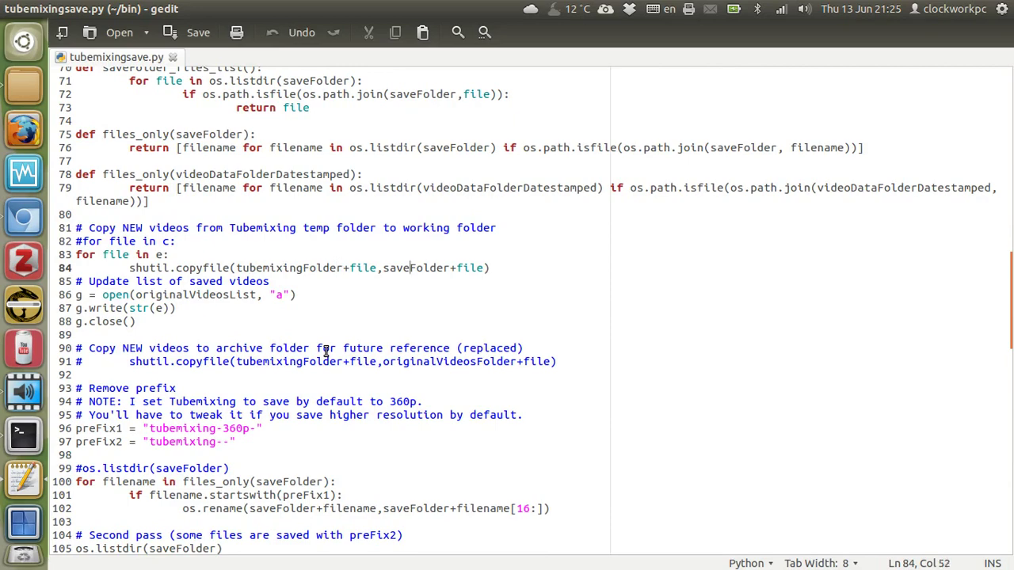
# Switch to the file manager workspace to view the tubemixing folder, and return to gedit at the script's Remove prefix section.
pyautogui.hotkey('ctrl', 'alt', 'Right')
pyautogui.hotkey('ctrl', 'alt', 'Right')
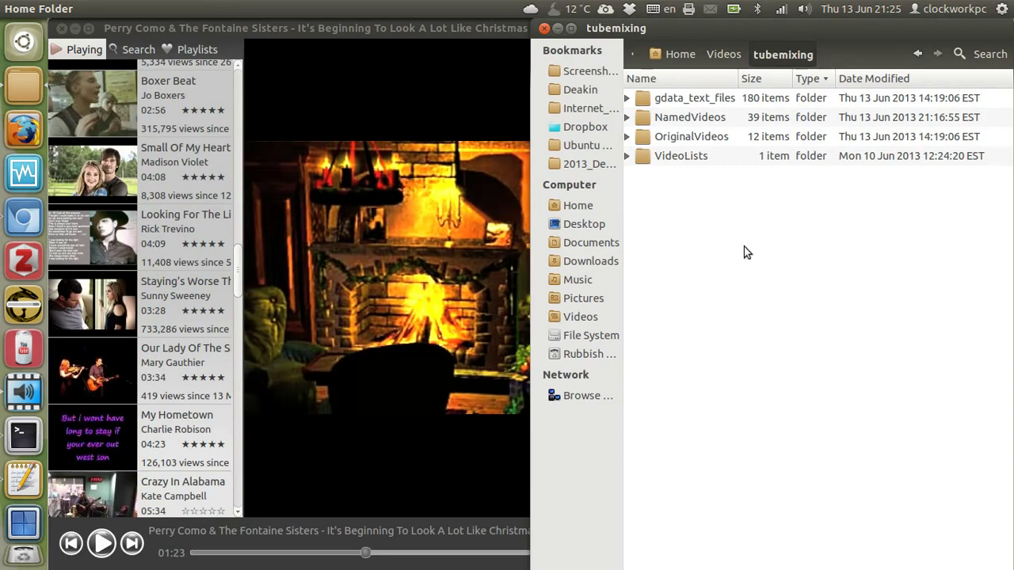
pyautogui.hotkey('ctrl', 'alt', 'Right')
pyautogui.hotkey('ctrl', 'alt', 'Left')
pyautogui.hotkey('ctrl', 'alt', 'Down')
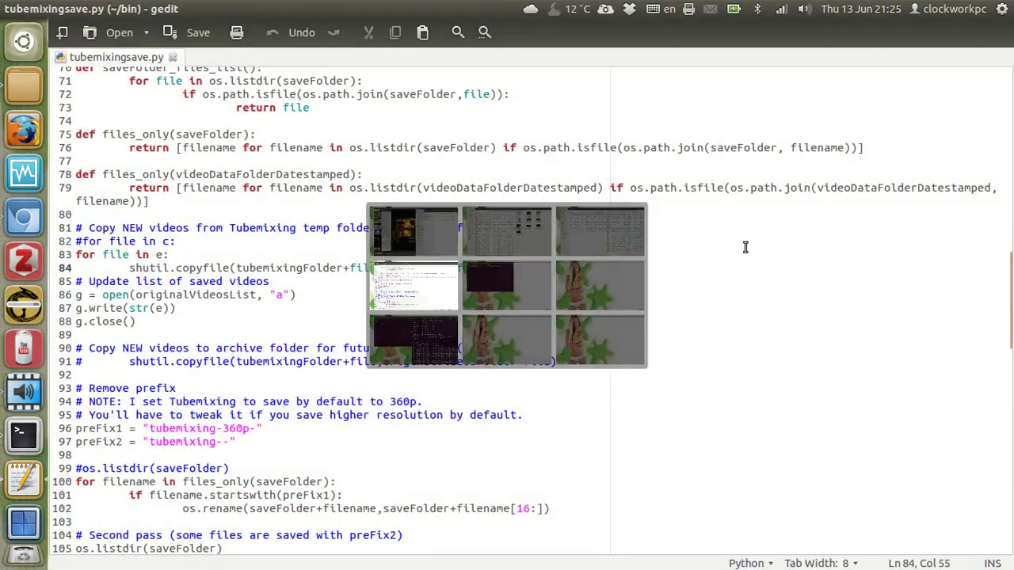
pyautogui.scroll(-3, 361, 315)
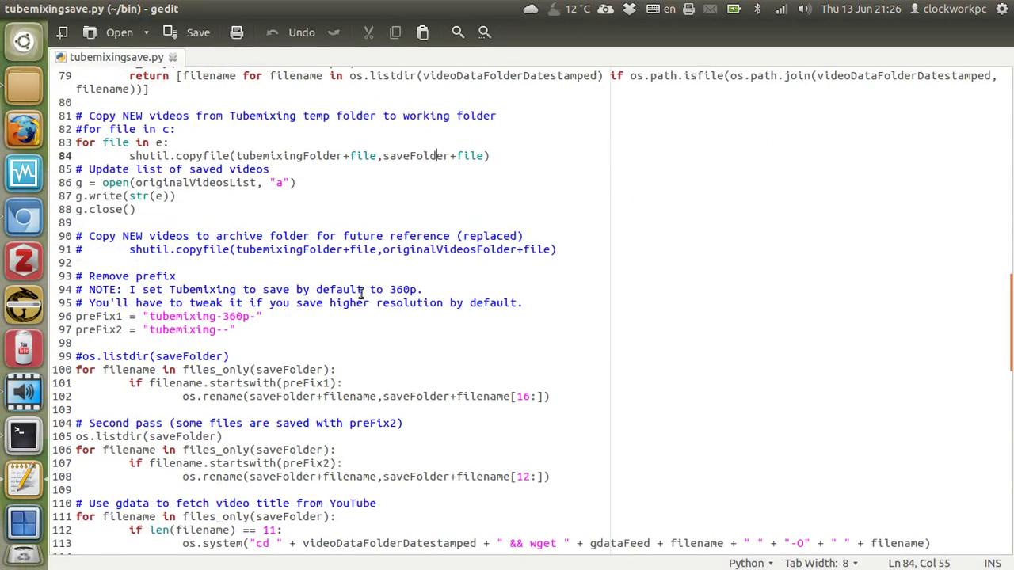
# Examine the "Update list of saved videos" block on lines 85 to 88, including the "a" mode used to open originalVideosList.
pyautogui.scroll(2, 98, 210)
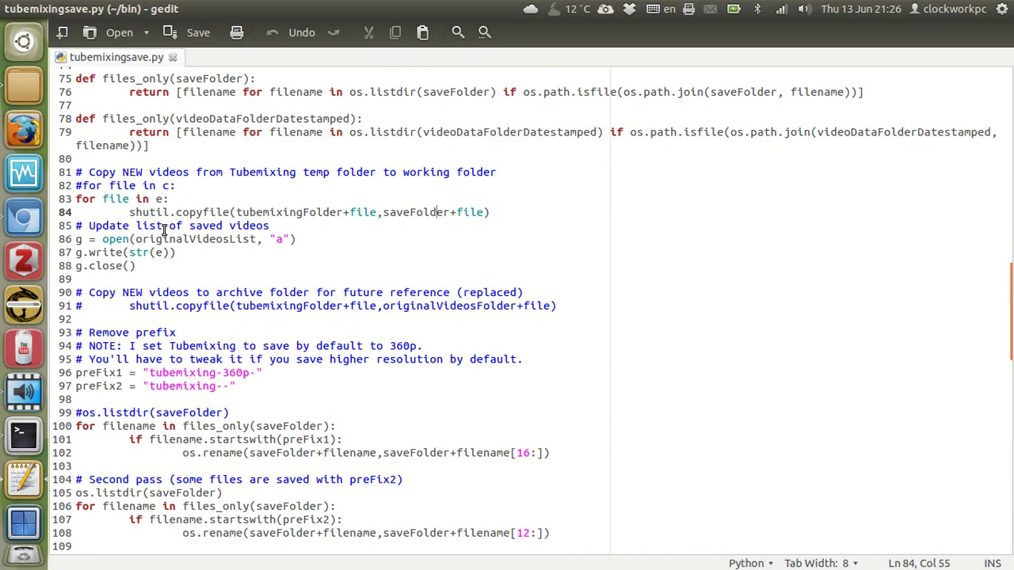
pyautogui.click(285, 239)
pyautogui.hotkey('shift', 'Left')
pyautogui.press('Left')
pyautogui.press('Left')
pyautogui.hotkey('ctrl', 'shift', 'Left')
pyautogui.press('Right')
pyautogui.press('Right')
pyautogui.press('Right')
pyautogui.press('Down')
pyautogui.press('Down')
pyautogui.press('Left')
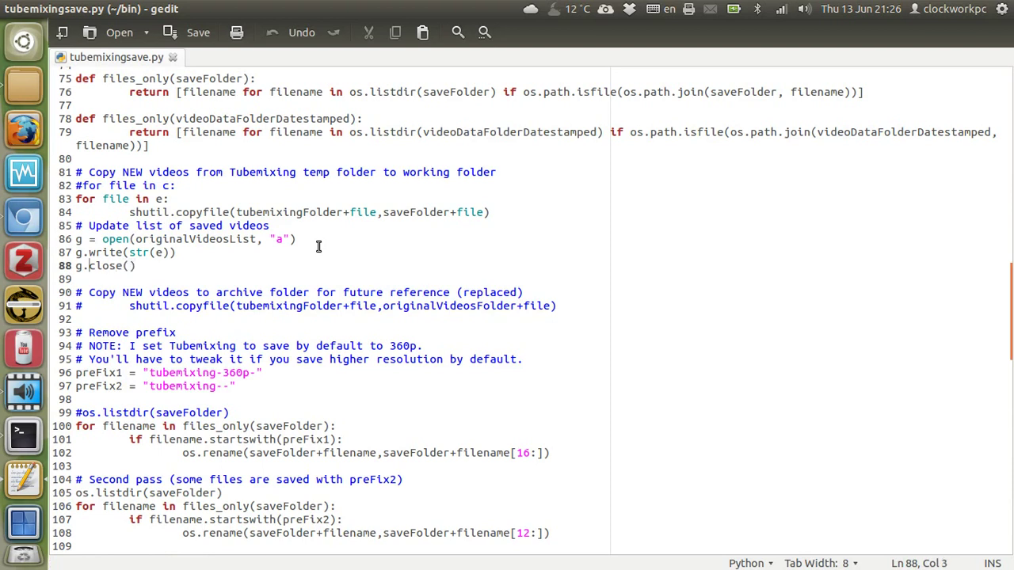
# Skim the code from g.close() on line 88 down to the second-pass loop on line 106.
pyautogui.press('Down')
pyautogui.press('Down')
pyautogui.press('Down')
pyautogui.press('Down')
pyautogui.press('Down')
pyautogui.press('Down')
pyautogui.press('Down')
pyautogui.press('Down')
pyautogui.press('Down')
pyautogui.press('Down')
pyautogui.press('Down')
pyautogui.press('Down')
pyautogui.press('Down')
pyautogui.press('Down')
pyautogui.press('Down')
pyautogui.press('Down')
pyautogui.press('Down')
pyautogui.press('Down')
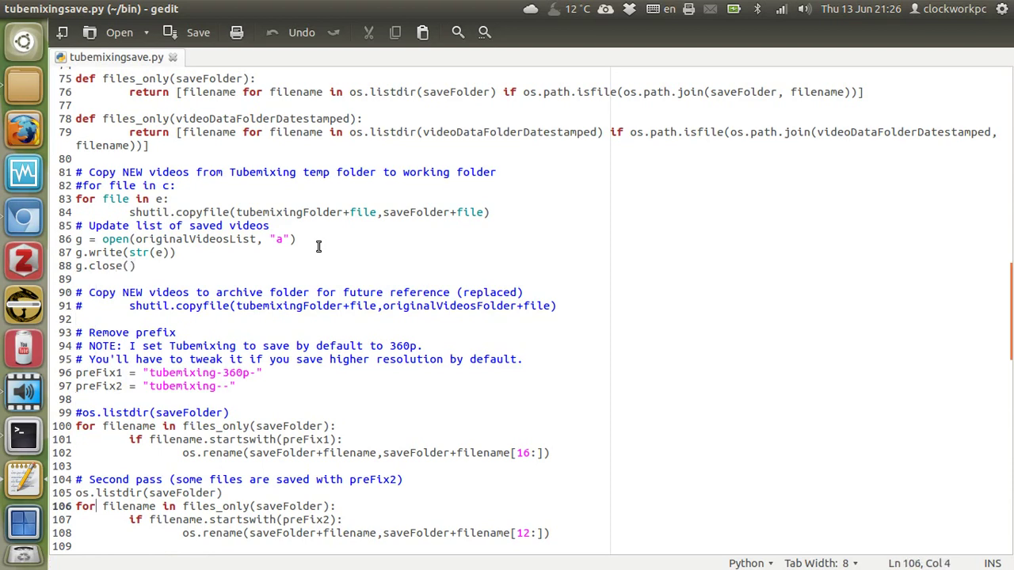
# Compare the preFix1 string on line 96 with the first video's filename in the file manager's tmp/tubemixing folder, and return to gedit.
pyautogui.click(243, 370)
pyautogui.press('Right')
pyautogui.press('Right')
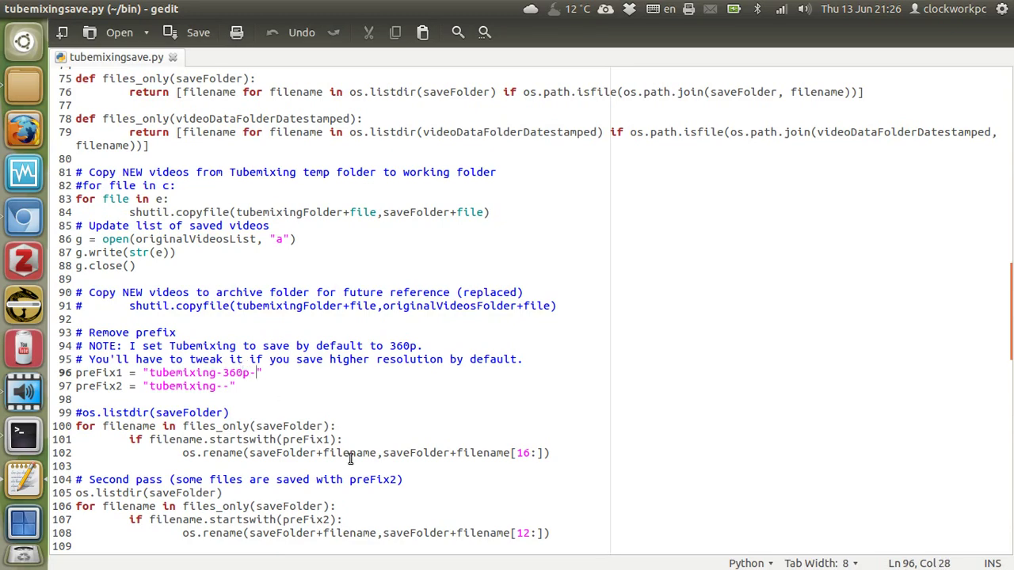
pyautogui.press('Left')
pyautogui.hotkey('alt', 'Tab')
pyautogui.hotkey('alt', 'Tab')
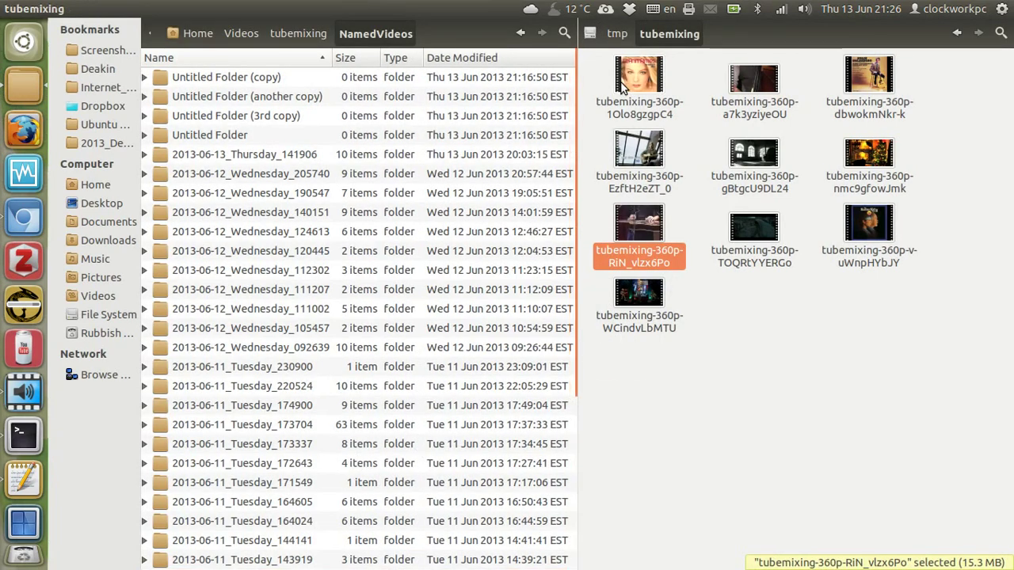
pyautogui.click(639, 107)
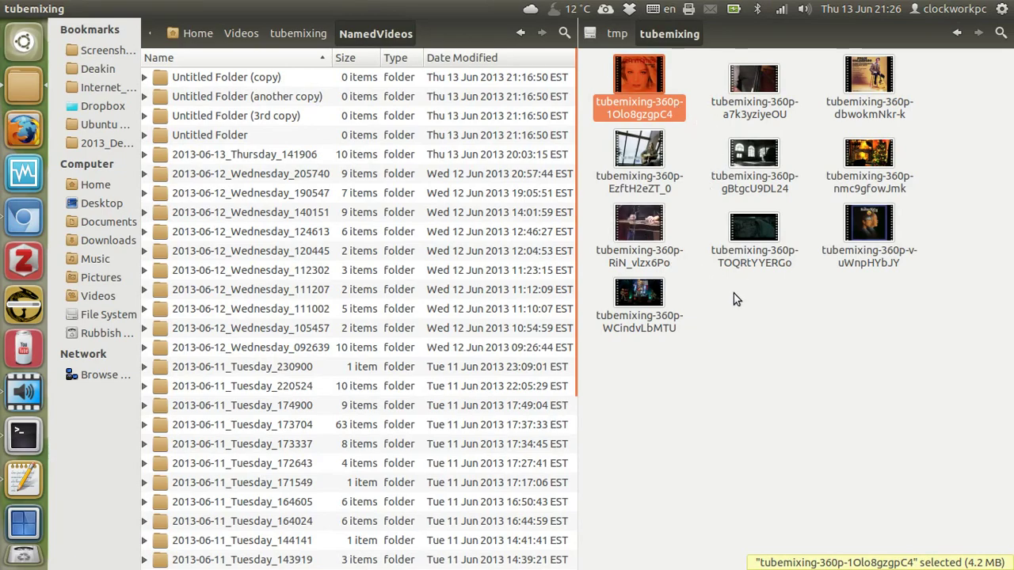
pyautogui.hotkey('alt', 'Tab')
pyautogui.hotkey('alt', 'Tab')
pyautogui.hotkey('alt', 'Tab')
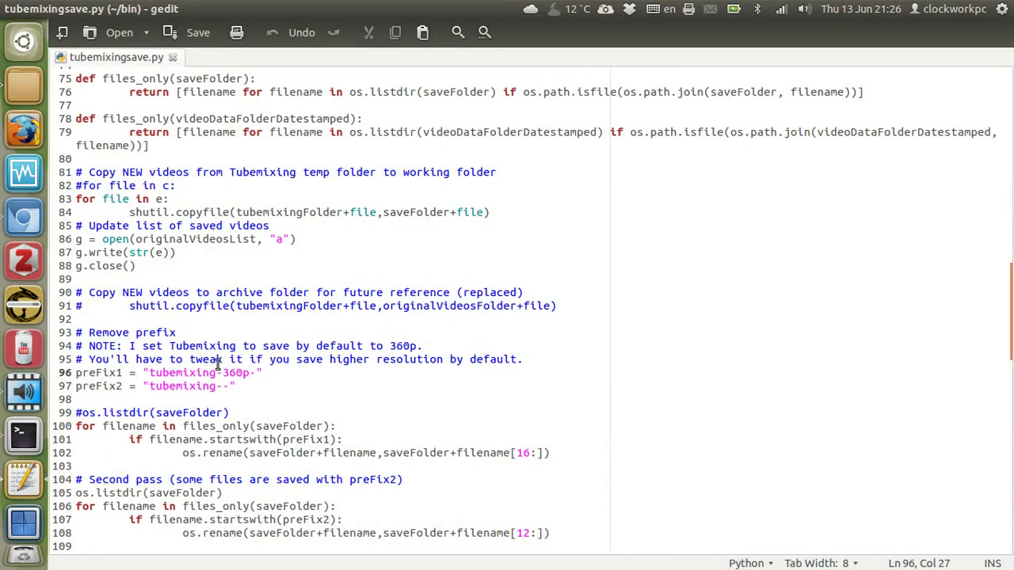
# Switch to the file manager to view the subfolders of Videos/tubemixing, and return to the script in gedit.
pyautogui.hotkey('alt', 'Tab')
pyautogui.hotkey('alt', 'Tab')
pyautogui.hotkey('alt', 'Tab')
pyautogui.hotkey('alt', 'Tab')
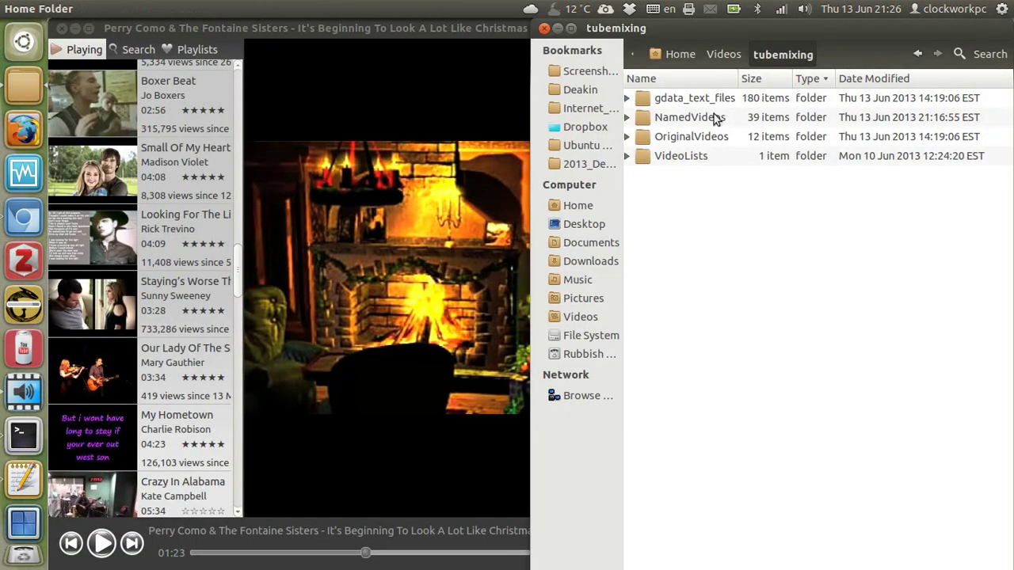
pyautogui.hotkey('alt', 'Tab')
pyautogui.hotkey('alt', 'Tab')
pyautogui.hotkey('alt', 'Tab')
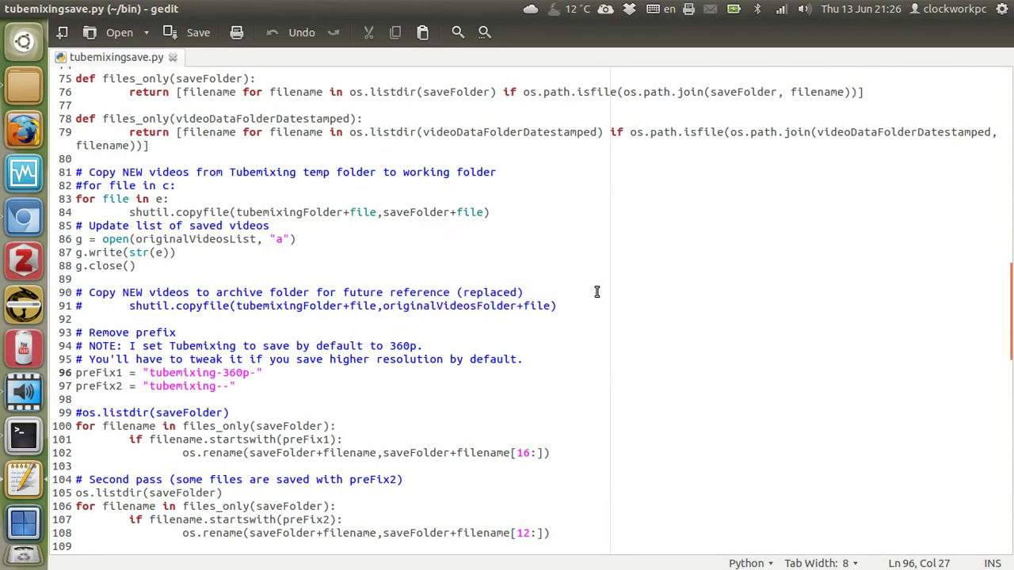
# Skim the prefix-removal code from line 96 down to the gdata video title section starting on line 110.
pyautogui.press('Down')
pyautogui.press('Down')
pyautogui.press('Down')
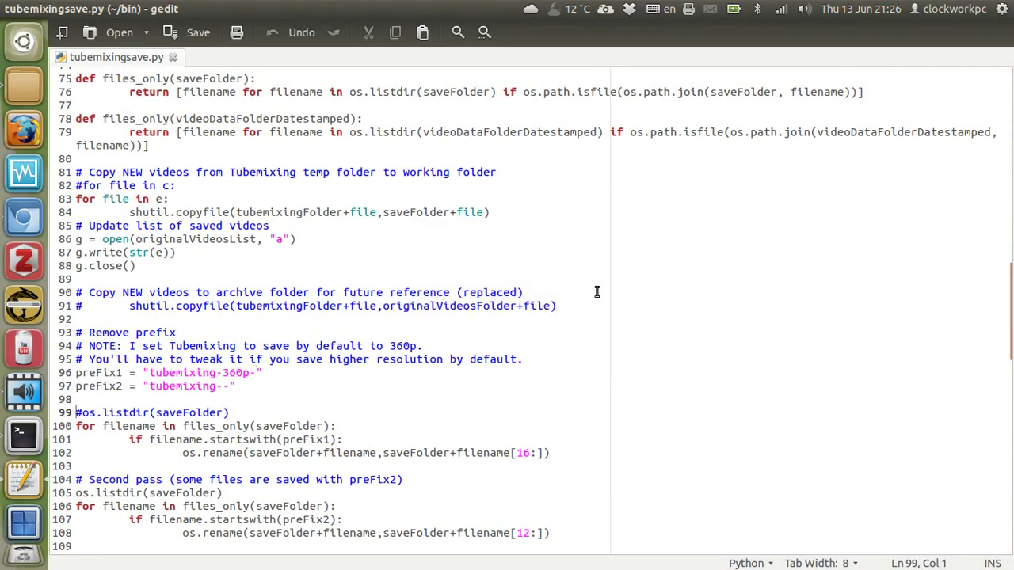
pyautogui.press('Down')
pyautogui.press('Down')
pyautogui.press('Down')
pyautogui.press('Down')
pyautogui.press('Down')
pyautogui.press('Down')
pyautogui.press('Down')
pyautogui.press('Down')
pyautogui.press('Down')
pyautogui.press('Down')
pyautogui.press('Down')
pyautogui.press('Down')
pyautogui.press('Down')
pyautogui.press('Down')
pyautogui.press('Down')
pyautogui.press('Down')
pyautogui.press('Down')
pyautogui.press('Down')
pyautogui.press('Down')
pyautogui.press('Down')
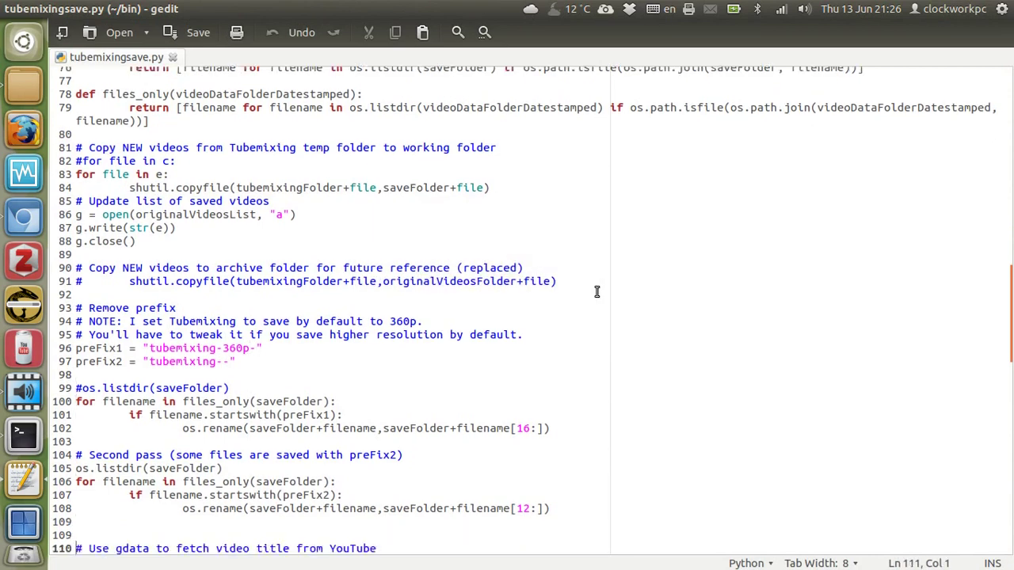
# Go back up to the first prefix-removal loop on lines 99 to 102 to review its preFix1 check and rename call.
pyautogui.press('Up')
pyautogui.press('Up')
pyautogui.press('Up')
pyautogui.press('Up')
pyautogui.press('Up')
pyautogui.press('Up')
pyautogui.press('Up')
pyautogui.press('Up')
pyautogui.press('Up')
pyautogui.press('Up')
pyautogui.press('Up')
pyautogui.press('Up')
pyautogui.press('Up')
pyautogui.press('Up')
pyautogui.press('Up')
pyautogui.press('Up')
pyautogui.press('Up')
pyautogui.press('Up')
pyautogui.press('Up')
pyautogui.press('Up')
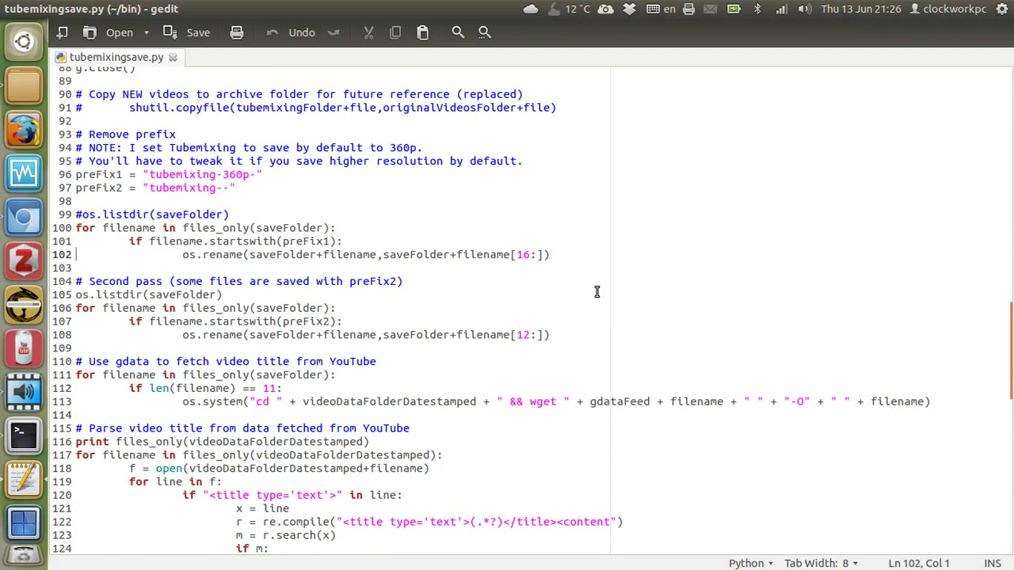
pyautogui.press('Right')
pyautogui.press('Down')
pyautogui.press('Down')
pyautogui.press('Down')
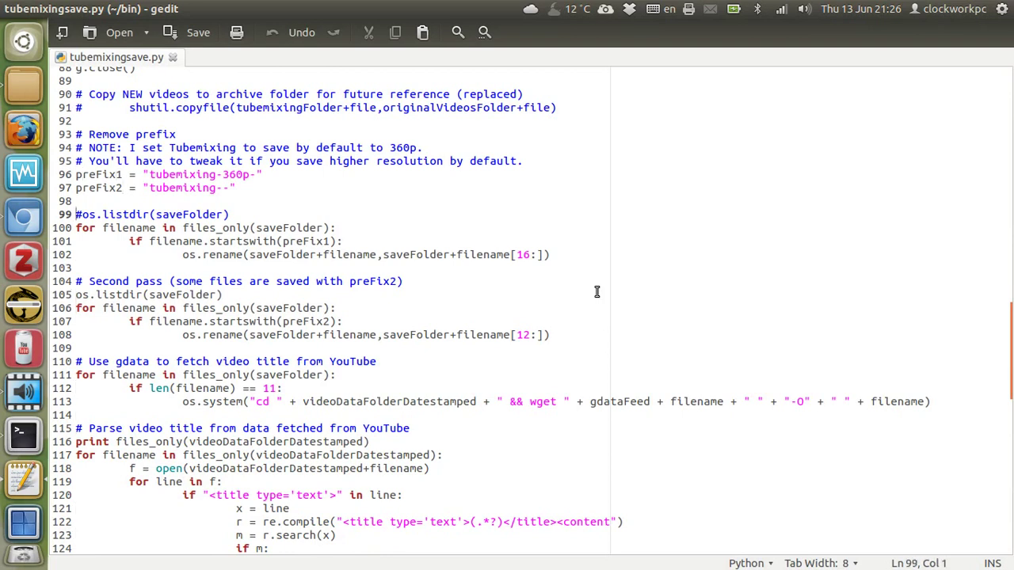
# Trace the first prefix-removal loop on lines 100 to 102, from the files_only call to the preFix1 check and the rename.
pyautogui.press('Down')
pyautogui.press('Right')
pyautogui.press('Right')
pyautogui.press('Right')
pyautogui.press('Right')
pyautogui.press('Right')
pyautogui.press('Right')
pyautogui.press('Right')
pyautogui.press('Right')
pyautogui.press('Right')
pyautogui.press('Down')
pyautogui.press('Down')
pyautogui.press('Home')
pyautogui.press('Right')
pyautogui.press('Right')
pyautogui.press('Right')
pyautogui.press('Right')
pyautogui.press('Right')
pyautogui.press('Right')
pyautogui.press('Right')
pyautogui.press('Right')
pyautogui.press('Right')
pyautogui.press('Right')
pyautogui.press('Right')
pyautogui.press('Right')
pyautogui.press('Right')
pyautogui.press('Right')
pyautogui.press('Right')
pyautogui.press('Right')
pyautogui.press('Down')
pyautogui.press('Down')
pyautogui.press('Down')
pyautogui.press('Up')
pyautogui.press('Up')
pyautogui.press('Up')
pyautogui.press('Left')
pyautogui.press('Left')
pyautogui.press('Left')
pyautogui.press('Left')
pyautogui.press('Left')
pyautogui.press('Left')
pyautogui.press('Left')
pyautogui.press('Left')
pyautogui.press('Left')
pyautogui.press('Left')
pyautogui.press('Left')
pyautogui.press('Left')
pyautogui.press('Left')
pyautogui.press('Up')
pyautogui.press('Down')
pyautogui.press('Right')
pyautogui.press('Right')
# Read through the second-pass loop on lines 104 to 108, which handles preFix2, ending at its os.rename call.
pyautogui.press('Down')
pyautogui.press('Down')
pyautogui.press('Down')
pyautogui.press('Down')
pyautogui.press('Down')
pyautogui.press('Down')
pyautogui.press('Right')
pyautogui.press('Right')
pyautogui.press('Right')
pyautogui.press('Right')
pyautogui.press('Right')
pyautogui.press('Right')
pyautogui.press('Right')
pyautogui.press('Right')
pyautogui.press('Right')
pyautogui.press('Left')
pyautogui.press('Right')
pyautogui.press('Right')
pyautogui.press('Right')
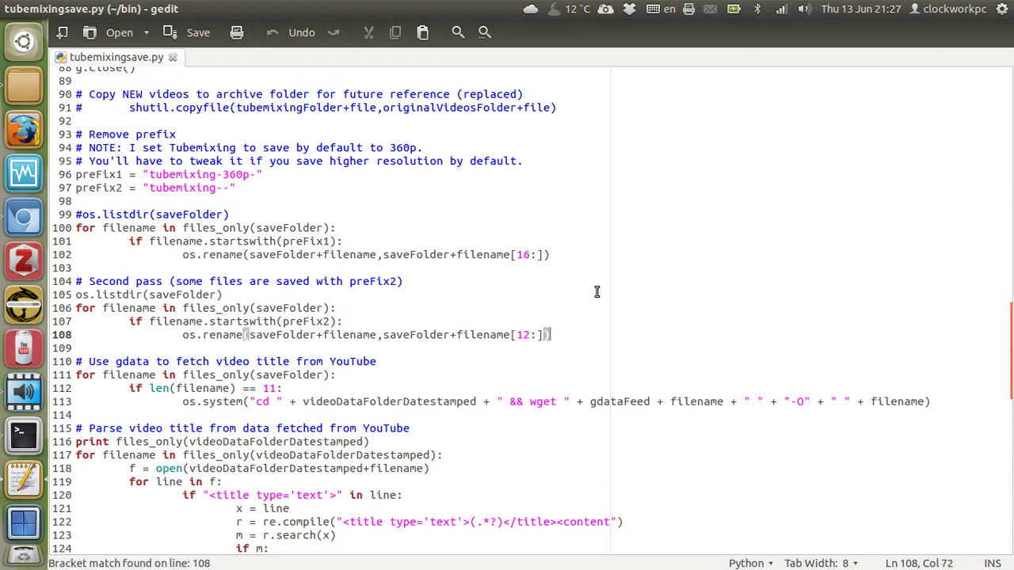
pyautogui.press('Right')
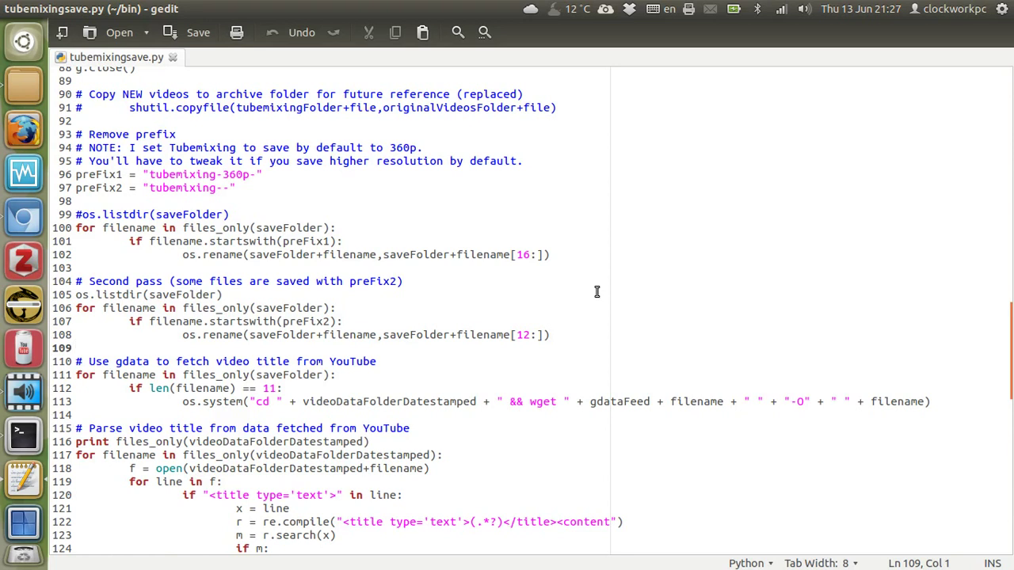
# Review the gdata title-fetching section on lines 110 to 112, including its filename length condition.
pyautogui.press('Right')
pyautogui.press('Right')
pyautogui.press('Right')
pyautogui.press('Right')
pyautogui.press('Right')
pyautogui.press('Right')
pyautogui.press('Right')
pyautogui.press('Right')
pyautogui.press('Right')
pyautogui.press('Right')
pyautogui.press('Right')
pyautogui.press('Right')
pyautogui.press('Right')
pyautogui.press('Right')
pyautogui.press('Right')
pyautogui.press('Right')
pyautogui.press('Right')
pyautogui.press('Right')
pyautogui.press('Right')
pyautogui.press('Right')
pyautogui.press('Right')
pyautogui.press('Right')
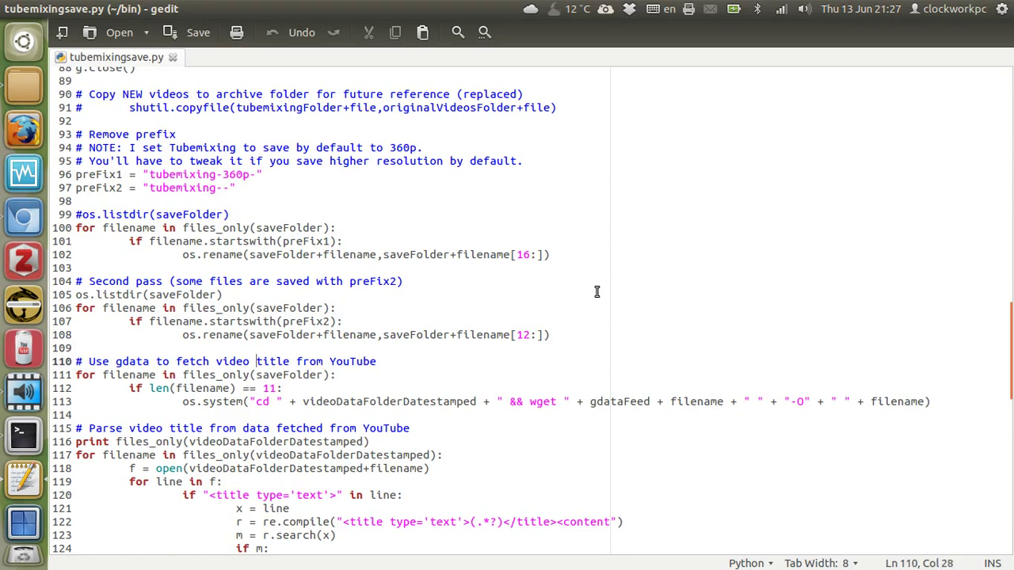
pyautogui.press('Down')
pyautogui.press('Right')
pyautogui.press('Right')
pyautogui.press('Right')
pyautogui.press('Right')
pyautogui.press('Right')
pyautogui.press('Down')
pyautogui.press('Left')
pyautogui.press('Left')
pyautogui.press('Left')
pyautogui.press('Left')
pyautogui.press('Left')
pyautogui.press('Left')
pyautogui.press('Left')
pyautogui.press('Left')
pyautogui.press('Left')
pyautogui.press('Left')
pyautogui.press('Left')
pyautogui.press('Left')
pyautogui.press('Left')
# Switch to the file manager to inspect the video IDs in the tmp/tubemixing filenames, and return to the script in gedit.
pyautogui.hotkey('alt', 'Tab')
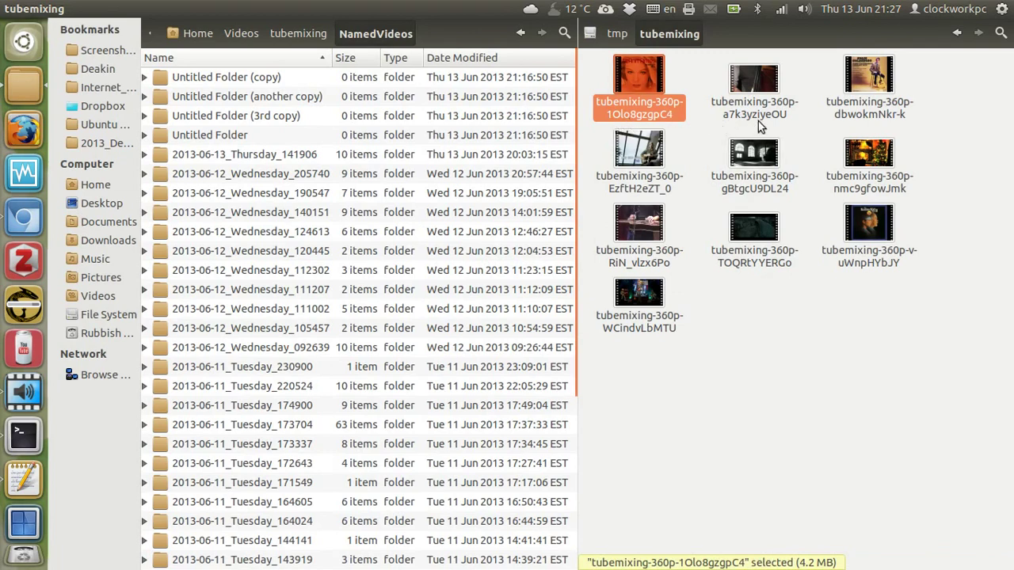
pyautogui.click(838, 118)
pyautogui.click(638, 187)
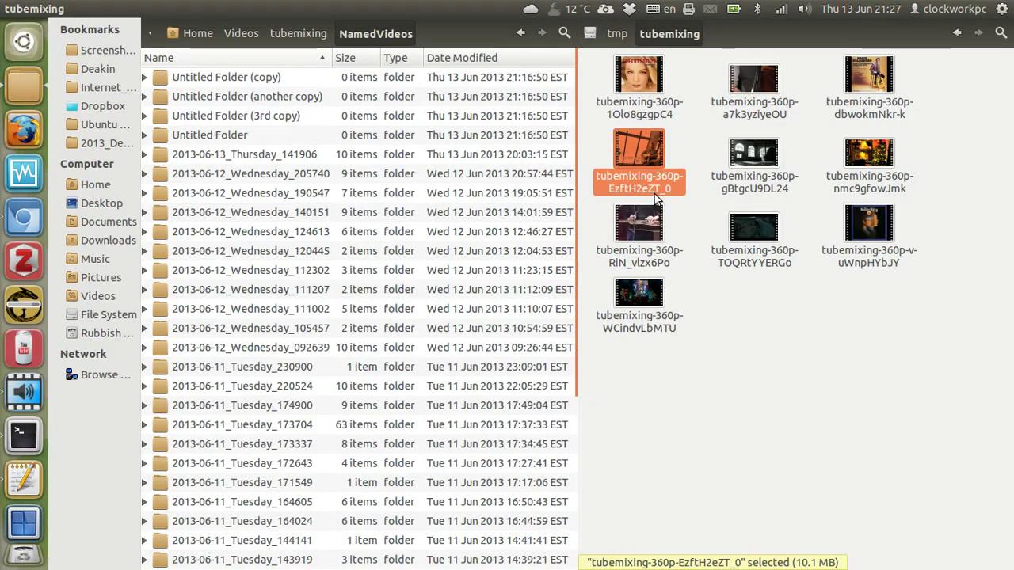
pyautogui.hotkey('alt', 'Tab')
pyautogui.hotkey('alt', 'Tab')
pyautogui.hotkey('alt', 'Tab')
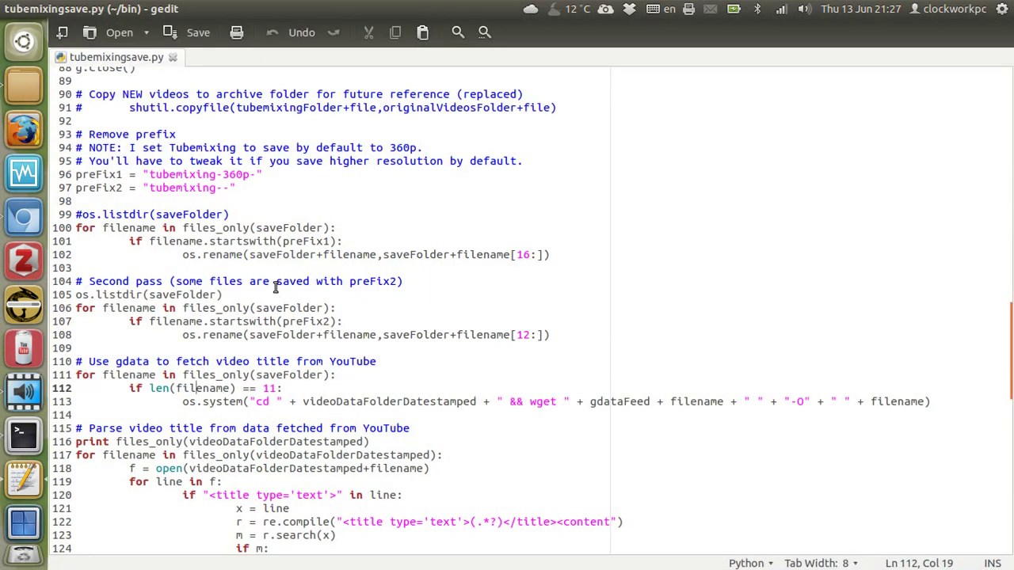
pyautogui.scroll(-2, 275, 287)
pyautogui.scroll(-2, 275, 288)
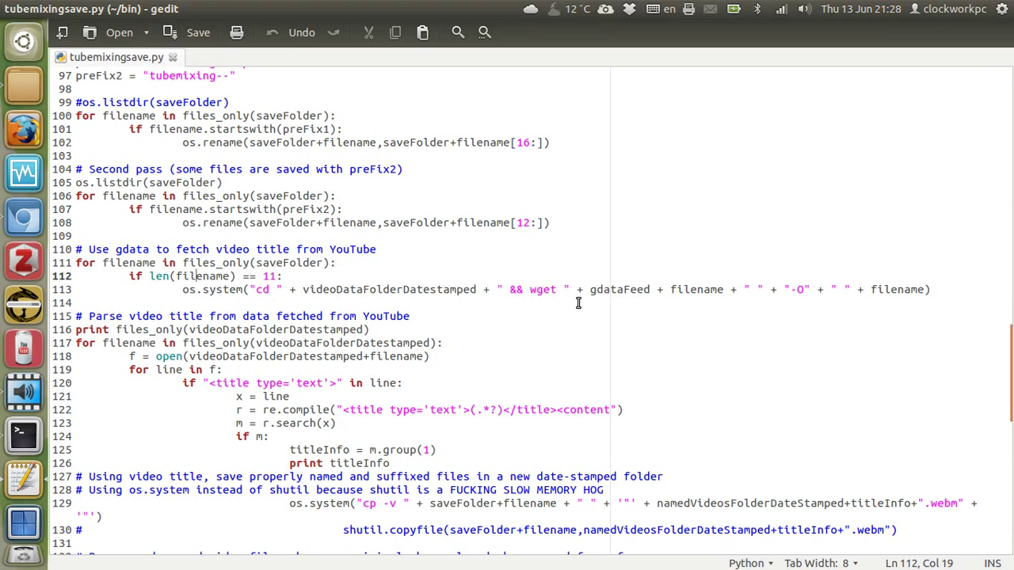
pyautogui.scroll(1, 533, 295)
pyautogui.scroll(20, 533, 294)
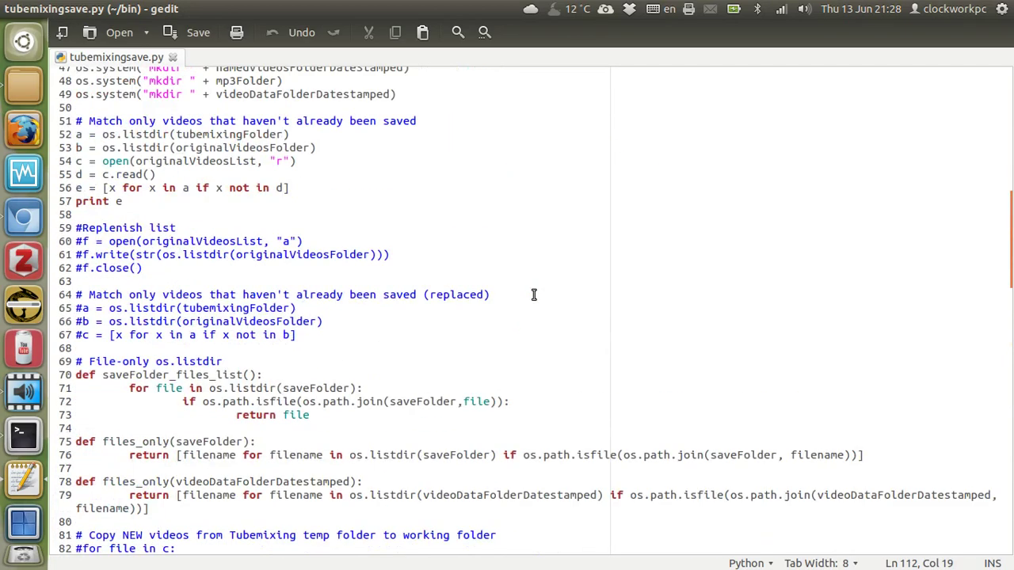
pyautogui.scroll(-4, 336, 297)
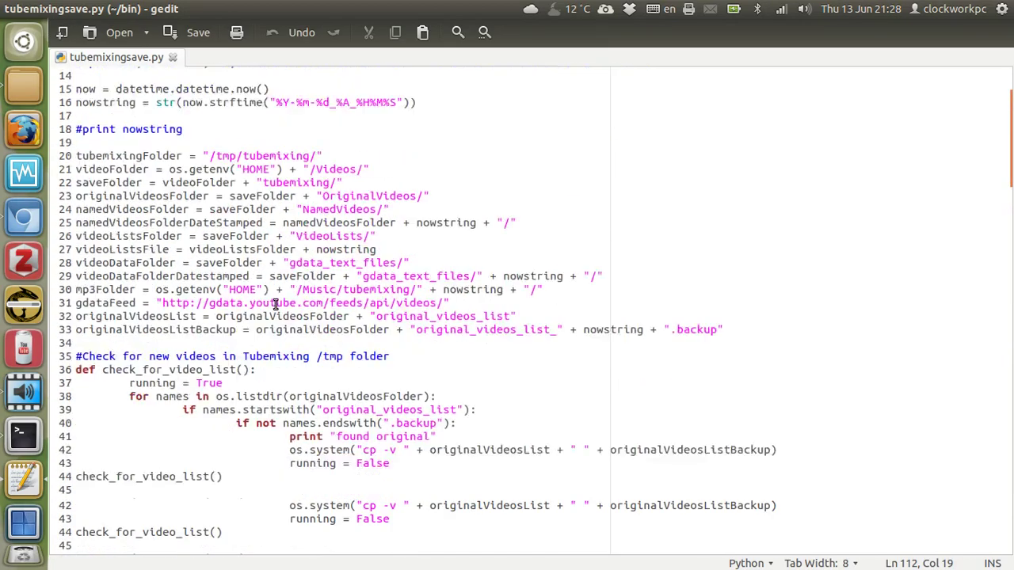
pyautogui.click(161, 183)
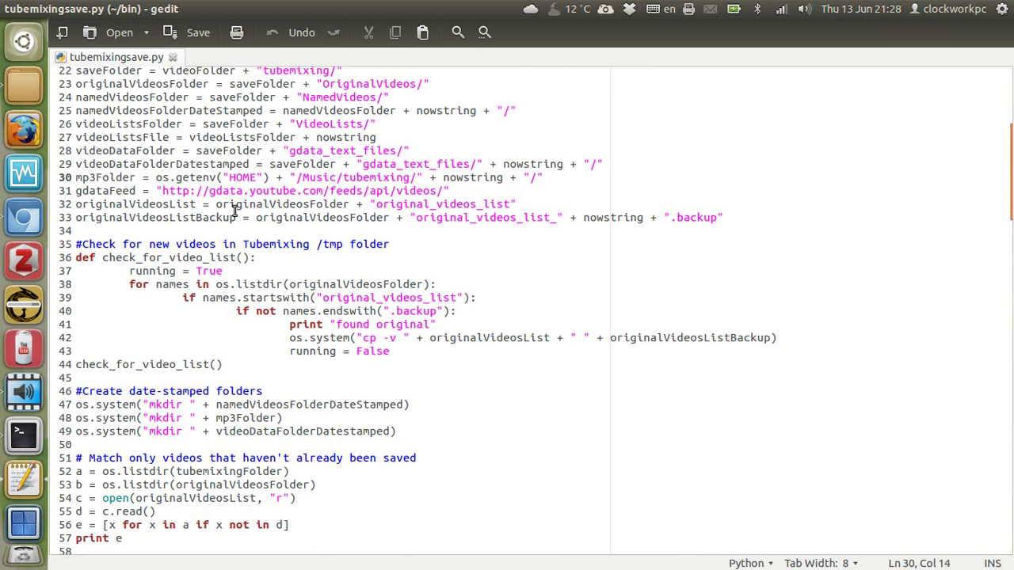
pyautogui.hotkey('shift', 'Right')
pyautogui.hotkey('shift', 'Right')
pyautogui.hotkey('shift', 'Right')
pyautogui.hotkey('shift', 'Right')
pyautogui.hotkey('shift', 'Right')
pyautogui.hotkey('shift', 'Right')
pyautogui.hotkey('shift', 'Right')
pyautogui.hotkey('shift', 'Right')
pyautogui.hotkey('shift', 'Right')
pyautogui.hotkey('shift', 'Right')
pyautogui.hotkey('shift', 'Right')
pyautogui.hotkey('shift', 'Right')
pyautogui.hotkey('shift', 'Right')
pyautogui.hotkey('shift', 'Right')
pyautogui.hotkey('shift', 'Right')
pyautogui.hotkey('shift', 'Right')
pyautogui.hotkey('shift', 'Right')
pyautogui.hotkey('shift', 'Right')
pyautogui.hotkey('shift', 'Right')
pyautogui.hotkey('shift', 'Right')
pyautogui.hotkey('shift', 'Right')
pyautogui.hotkey('shift', 'Right')
pyautogui.hotkey('shift', 'Right')
pyautogui.hotkey('shift', 'Right')
pyautogui.hotkey('shift', 'Right')
pyautogui.hotkey('shift', 'Right')
pyautogui.hotkey('shift', 'Right')
pyautogui.hotkey('shift', 'Right')
pyautogui.hotkey('shift', 'Right')
pyautogui.hotkey('shift', 'Right')
pyautogui.hotkey('shift', 'Right')
pyautogui.hotkey('shift', 'Right')
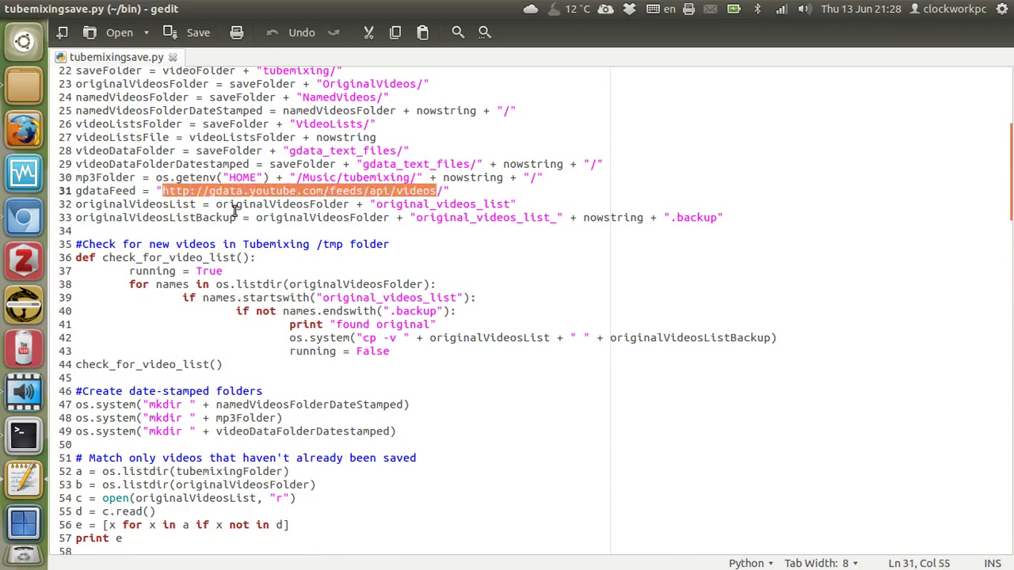
# Return to the gdata title-fetching loop and trace the wget command in the os.system call on line 113.
pyautogui.press('Down')
pyautogui.press('Down')
pyautogui.press('Down')
pyautogui.press('Down')
pyautogui.press('Down')
pyautogui.press('Down')
pyautogui.press('Down')
pyautogui.press('Down')
pyautogui.press('Down')
pyautogui.press('Down')
pyautogui.press('Down')
pyautogui.press('Down')
pyautogui.press('Down')
pyautogui.press('Down')
pyautogui.press('Down')
pyautogui.press('Down')
pyautogui.press('Down')
pyautogui.press('Down')
pyautogui.press('Down')
pyautogui.press('Down')
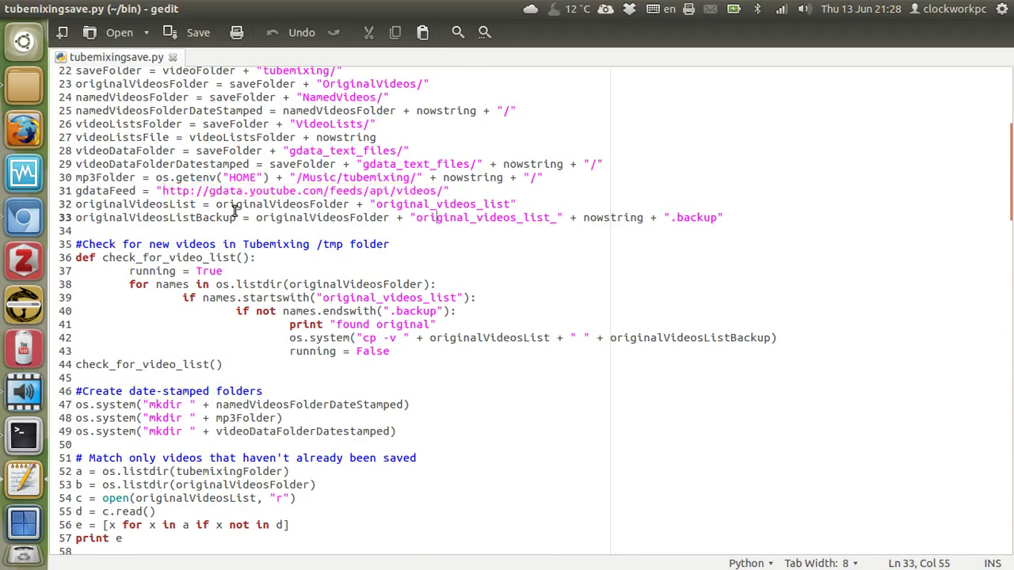
pyautogui.press('pagedown')
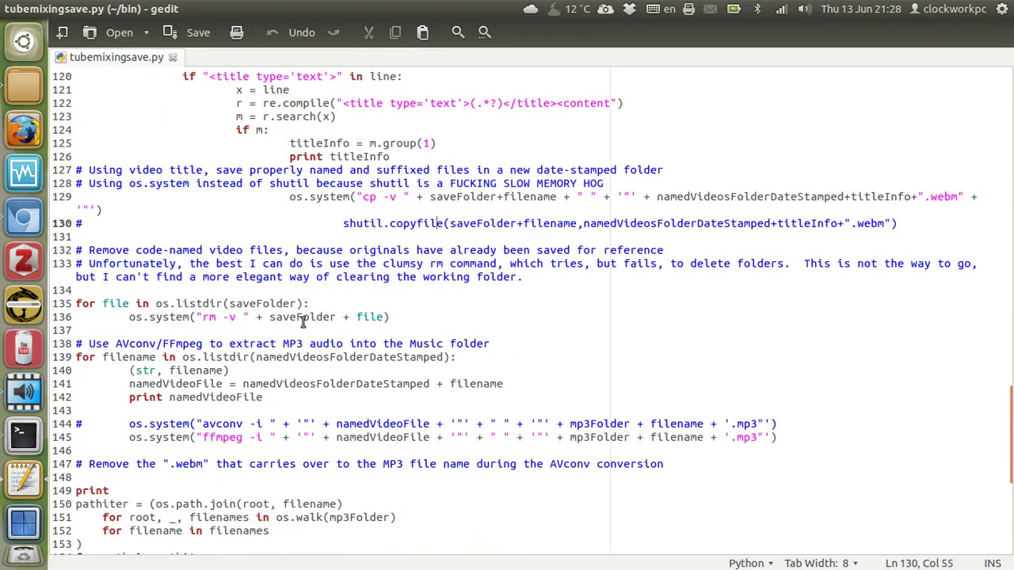
pyautogui.scroll(3, 301, 316)
pyautogui.scroll(2, 301, 320)
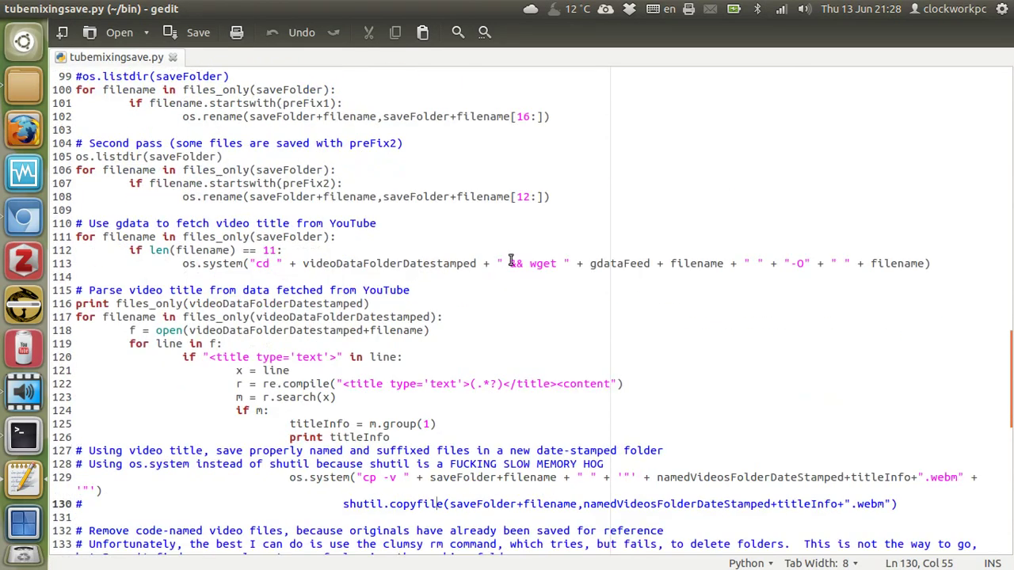
pyautogui.click(529, 263)
pyautogui.press('Right')
pyautogui.press('Right')
pyautogui.press('Right')
pyautogui.press('Right')
# Move on to the title-parsing section and read along its comment on line 115.
pyautogui.press('Down')
pyautogui.press('Down')
pyautogui.press('Down')
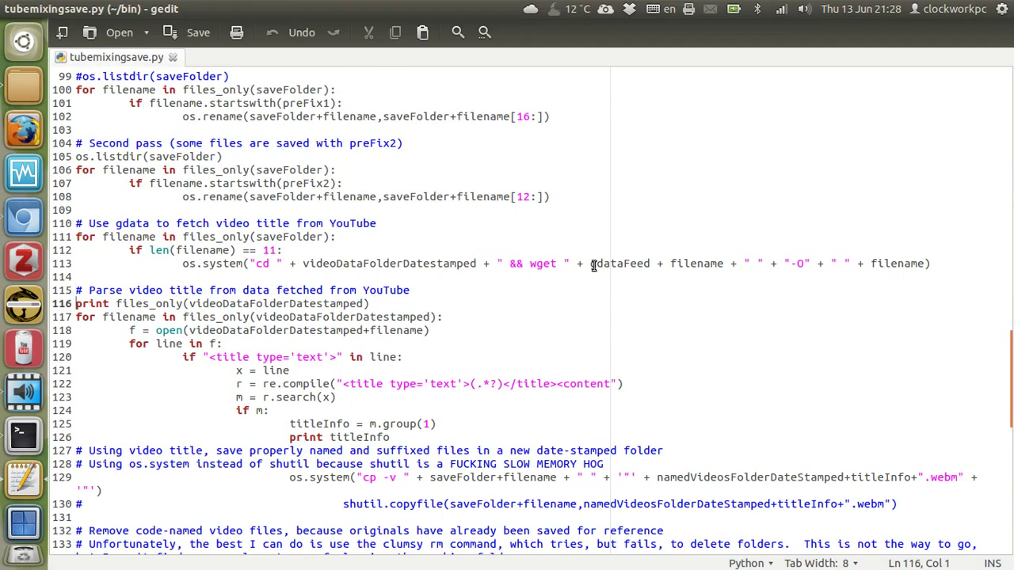
pyautogui.press('Up')
pyautogui.press('Right')
pyautogui.press('Right')
pyautogui.press('Right')
pyautogui.press('Right')
pyautogui.press('Right')
pyautogui.press('Right')
pyautogui.press('Right')
pyautogui.press('Right')
pyautogui.press('Right')
pyautogui.press('Right')
pyautogui.press('Right')
pyautogui.press('Right')
pyautogui.press('Right')
pyautogui.press('Right')
pyautogui.press('Right')
pyautogui.press('Right')
pyautogui.press('Right')
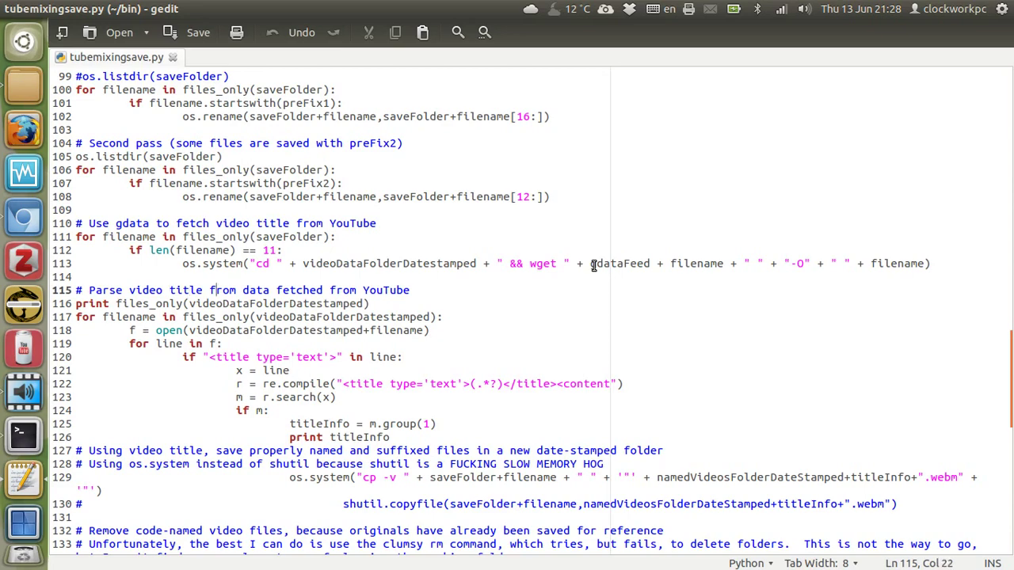
# Switch to the file manager and open the -4QkgUwSSj0 file from gdata_text_files/2013-06-13_Thursday_141906.
pyautogui.hotkey('alt', 'Tab')
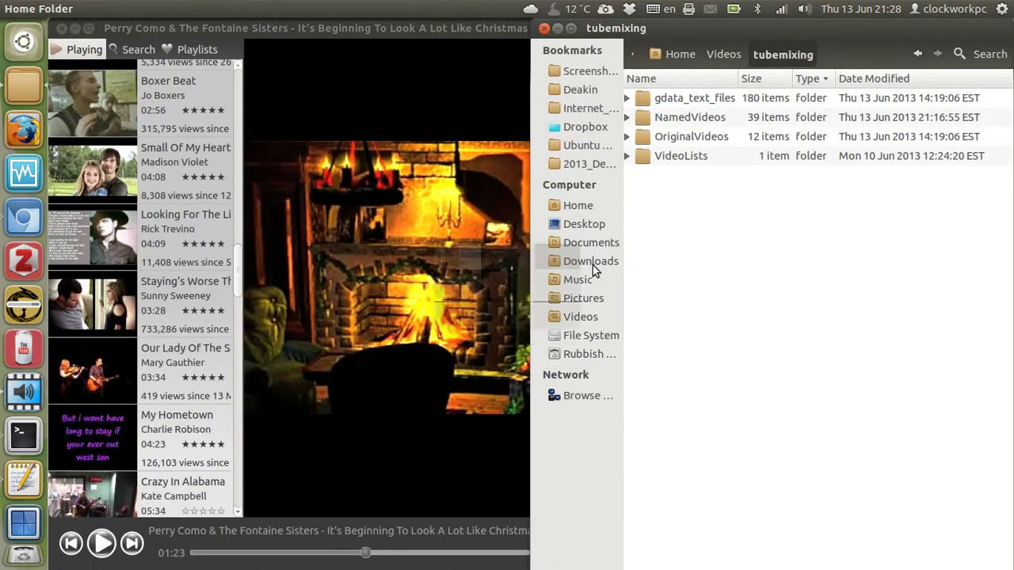
pyautogui.doubleClick(724, 100)
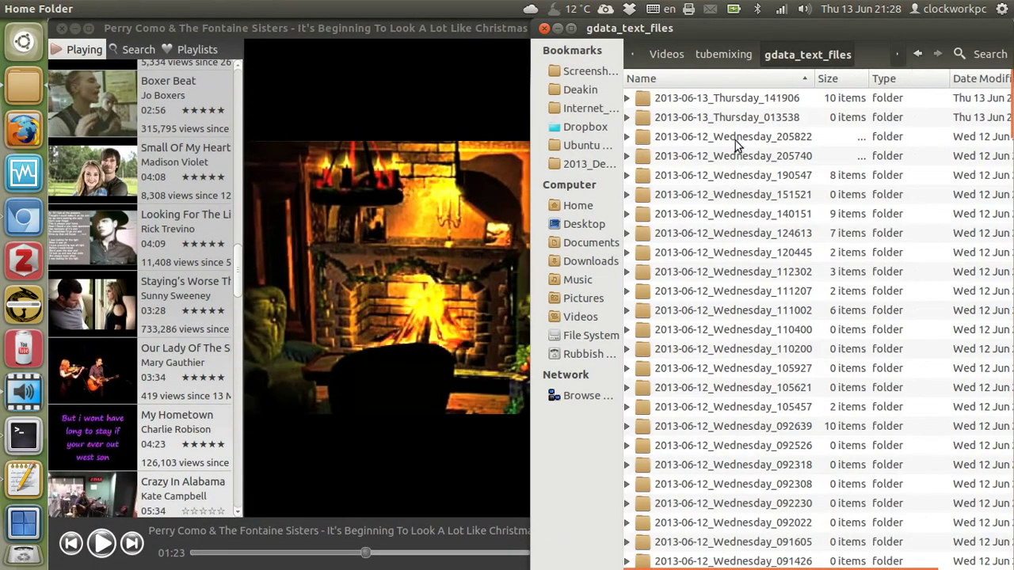
pyautogui.doubleClick(720, 103)
pyautogui.click(687, 108)
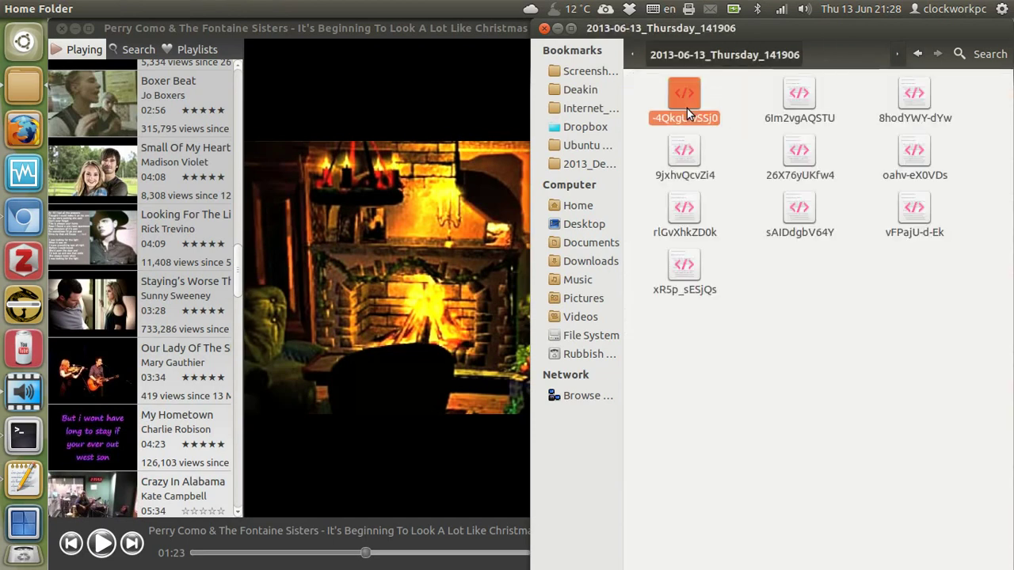
pyautogui.doubleClick(687, 108)
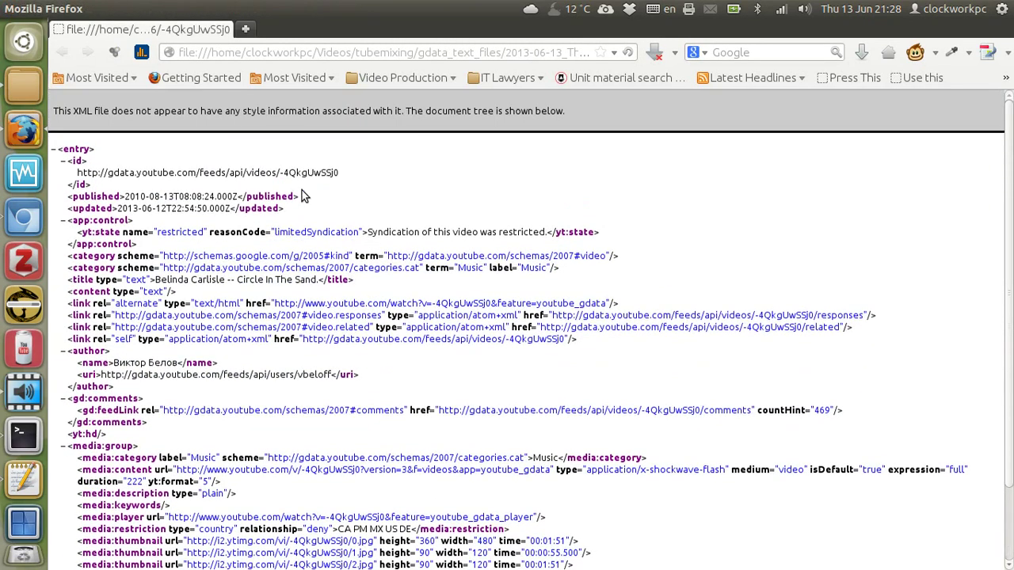
# Review the XML entry, highlighting the title element's type attribute and the closing title tag with the content tag after it.
pyautogui.scroll(-2, 305, 195)
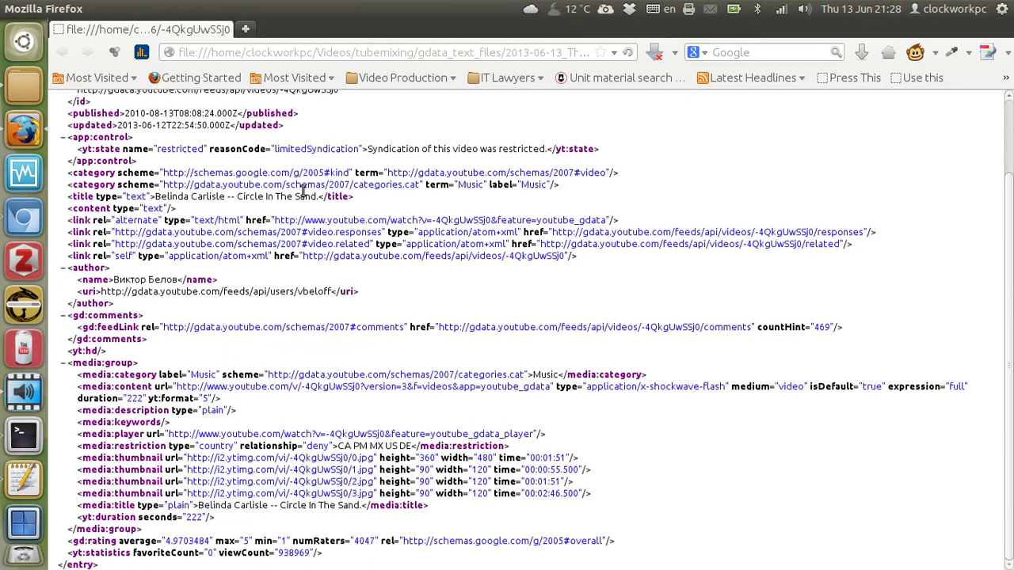
pyautogui.scroll(2, 305, 196)
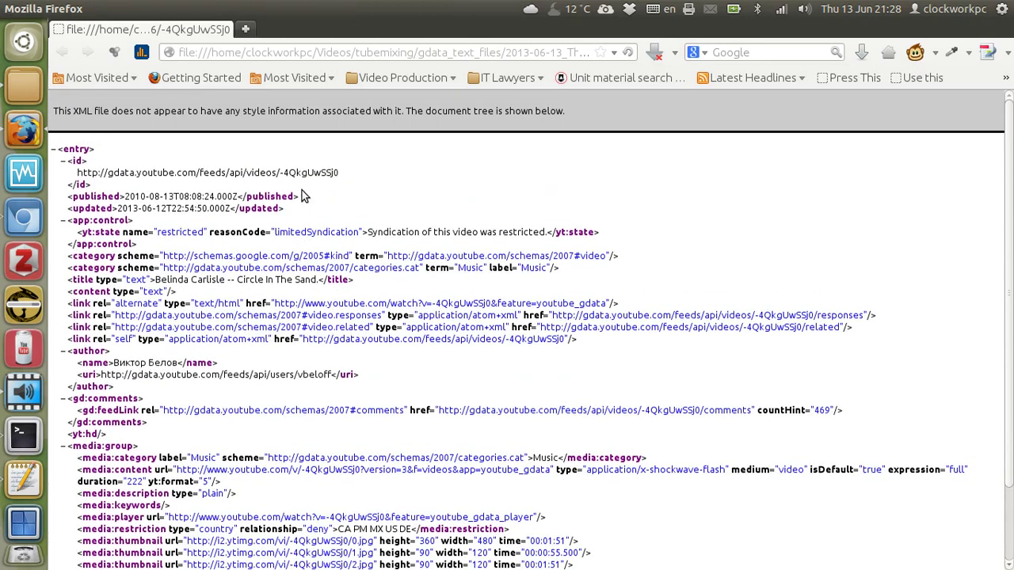
pyautogui.scroll(-2, 305, 196)
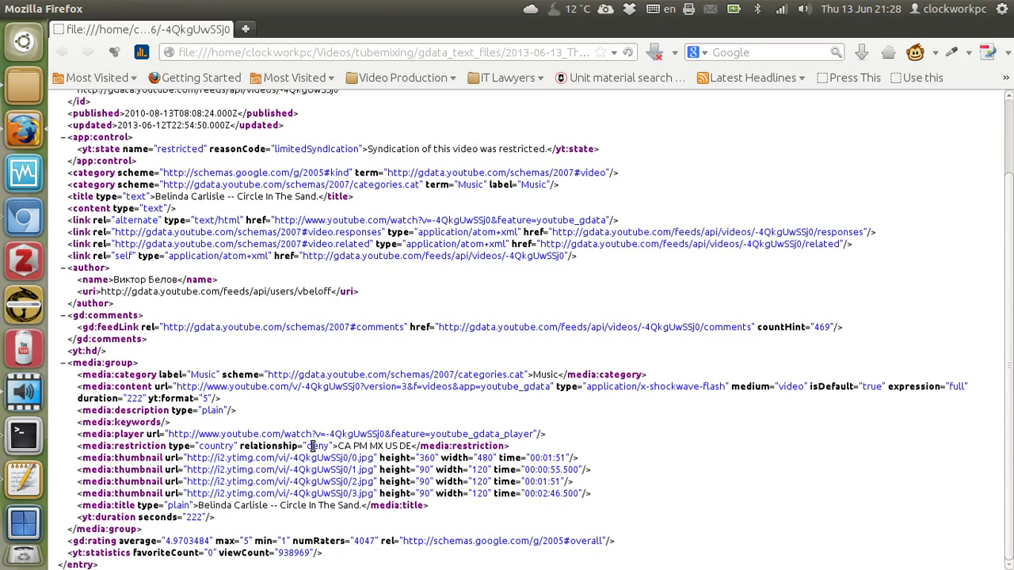
pyautogui.scroll(1, 313, 445)
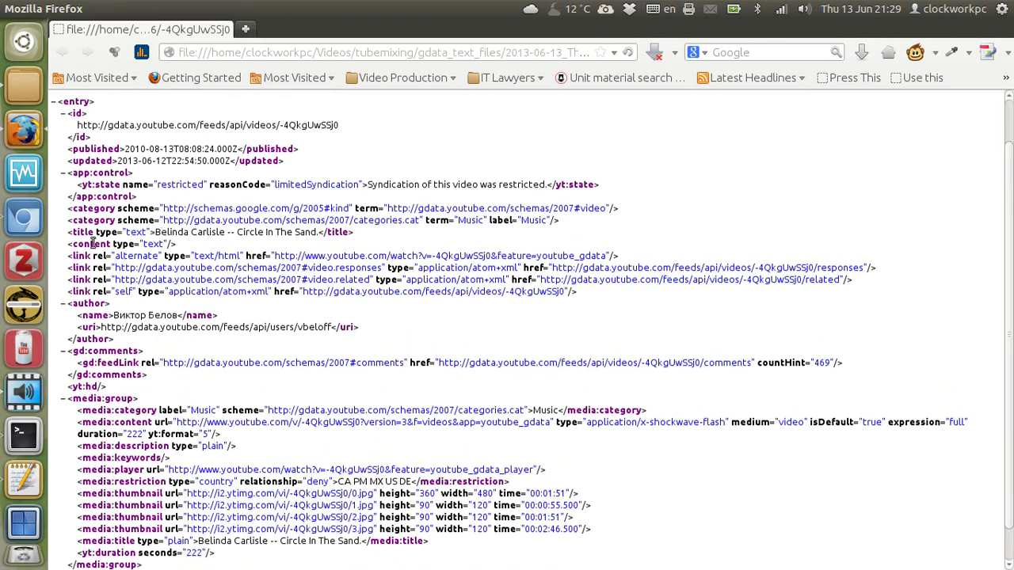
pyautogui.moveTo(93, 229); pyautogui.dragTo(153, 232)
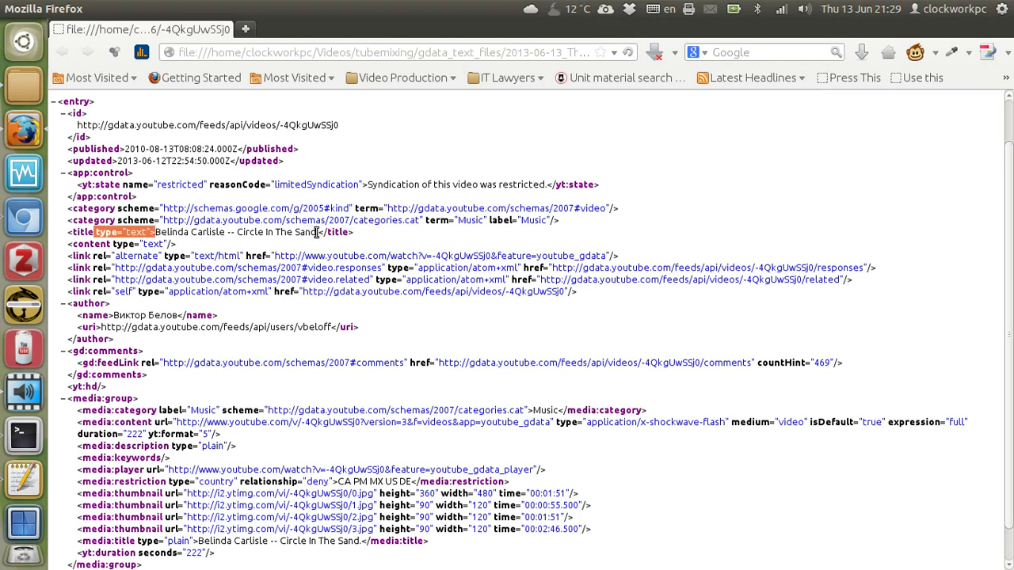
pyautogui.moveTo(317, 232); pyautogui.dragTo(346, 247)
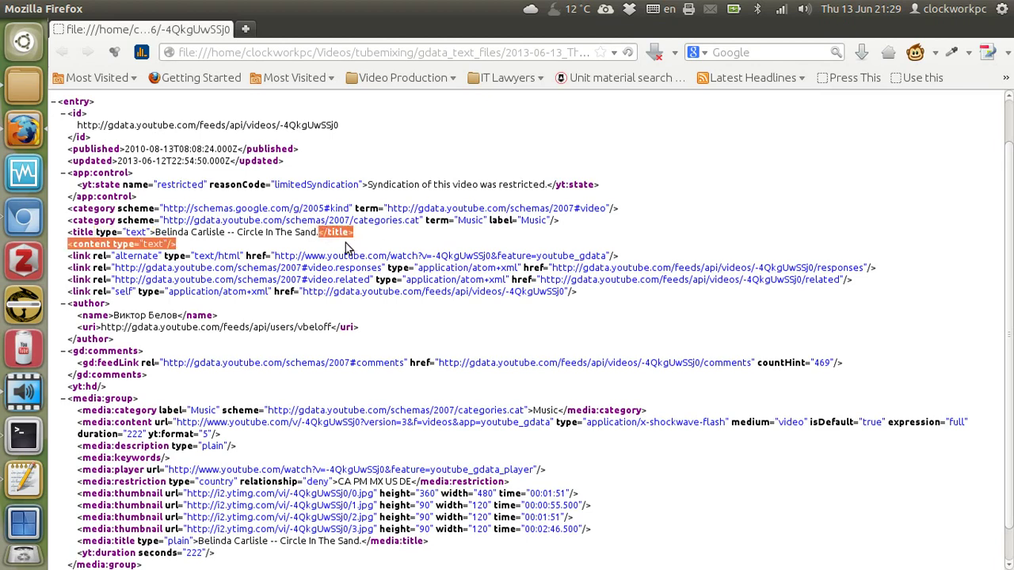
pyautogui.click(155, 229)
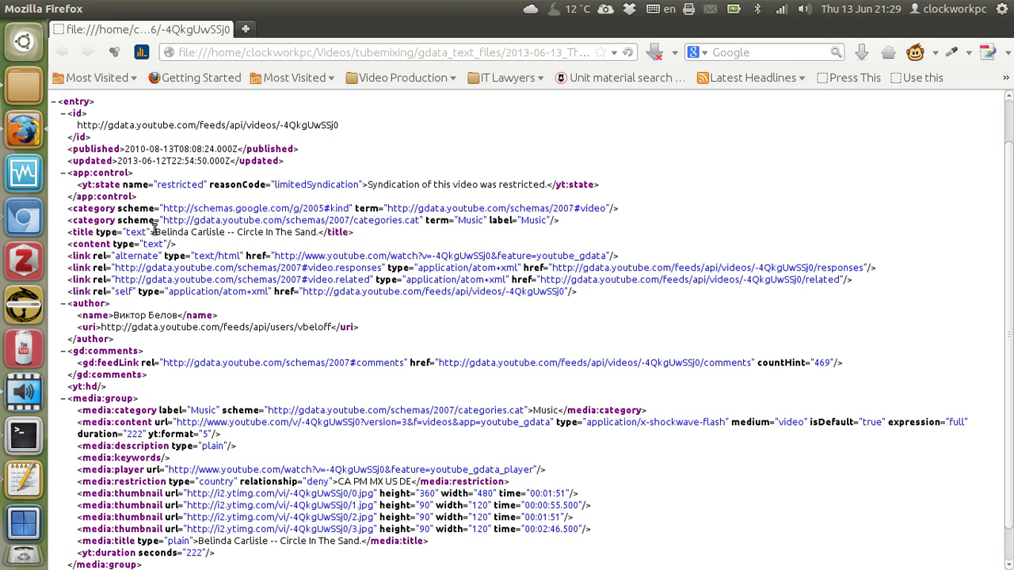
# Return to the script in gedit and highlight the <title type='text'> match string on line 120.
pyautogui.hotkey('alt', 'Tab')
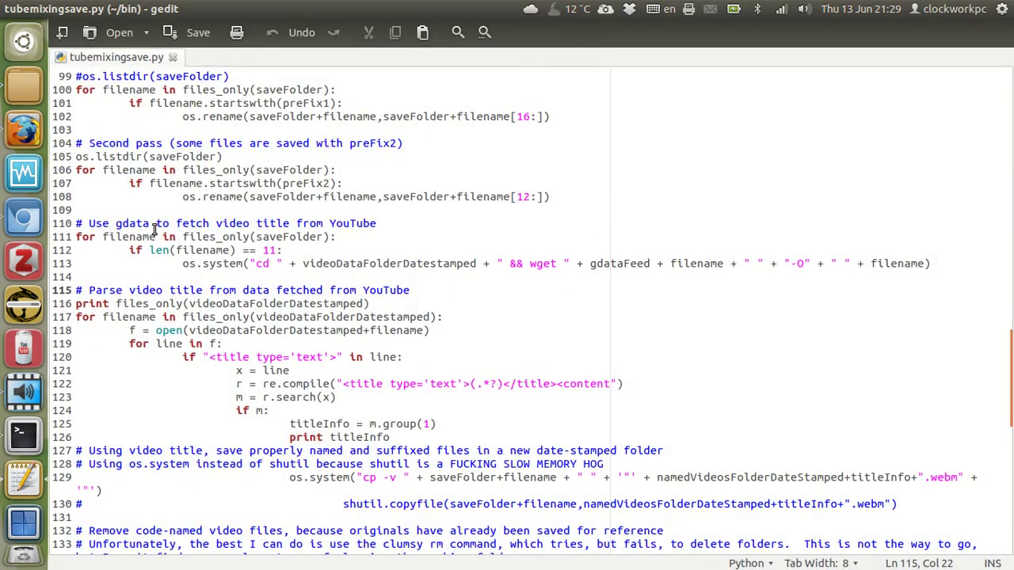
pyautogui.scroll(-16, 158, 230)
pyautogui.scroll(6, 164, 236)
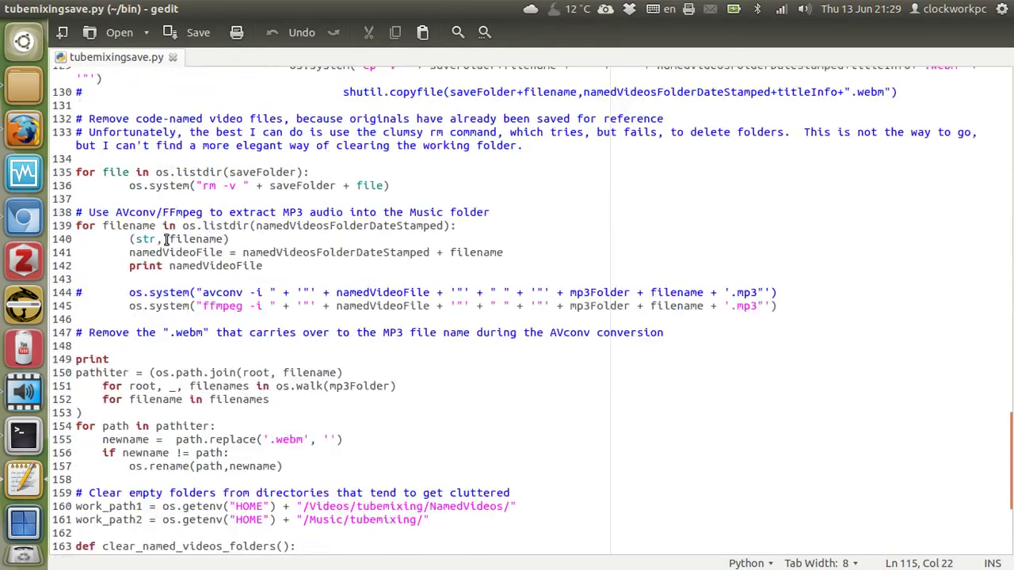
pyautogui.scroll(7, 166, 239)
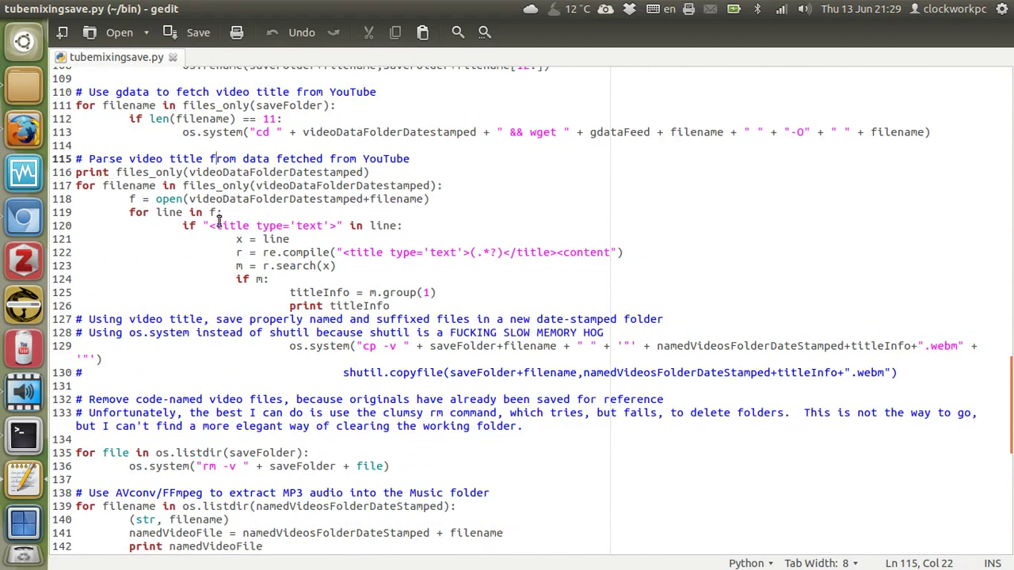
pyautogui.moveTo(208, 226); pyautogui.dragTo(336, 228)
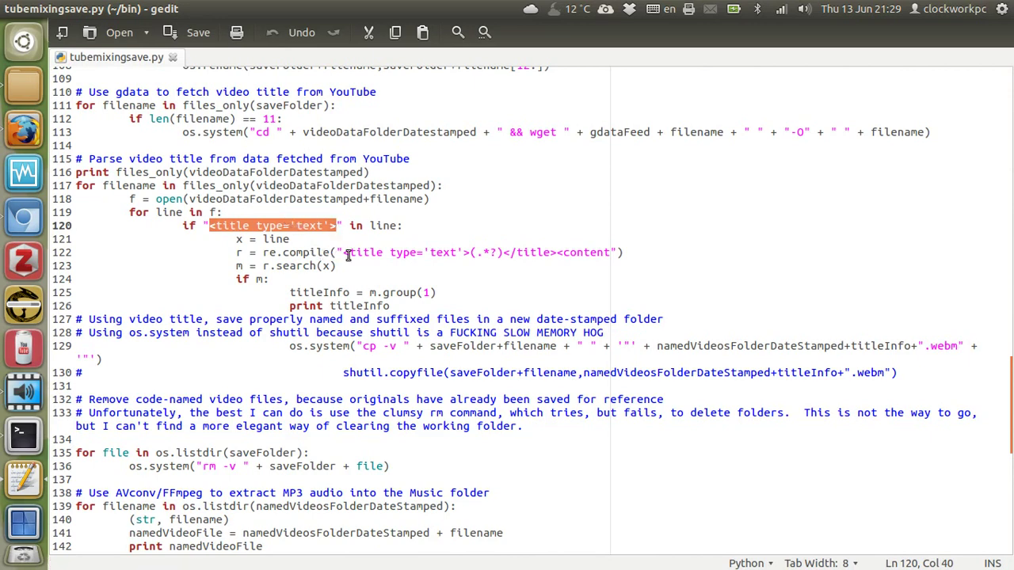
# Highlight the opening and closing tags in the re.compile pattern on line 122, ending at the r.search call on line 123.
pyautogui.moveTo(347, 255); pyautogui.dragTo(418, 253)
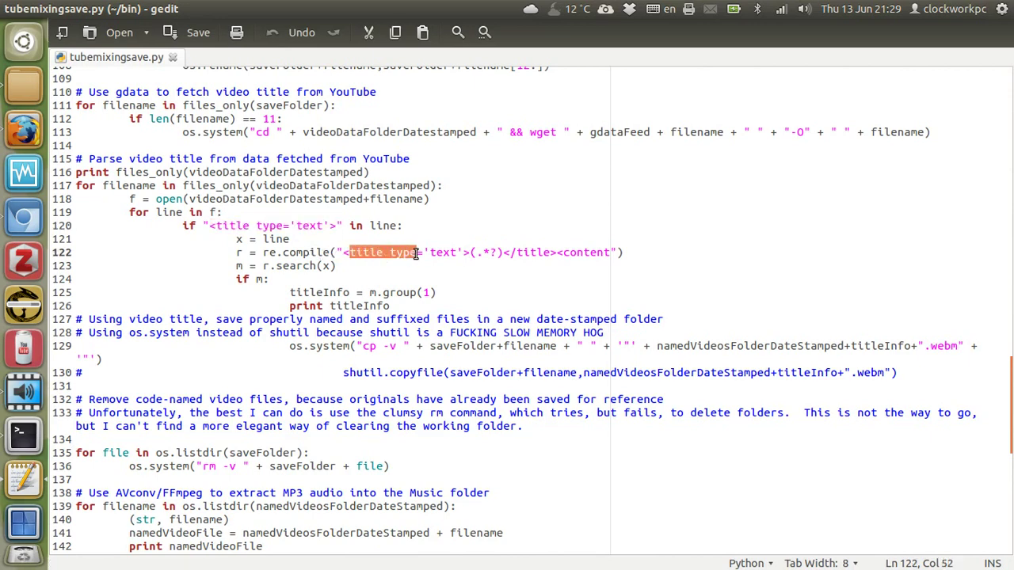
pyautogui.click(469, 253)
pyautogui.moveTo(358, 253); pyautogui.dragTo(611, 254)
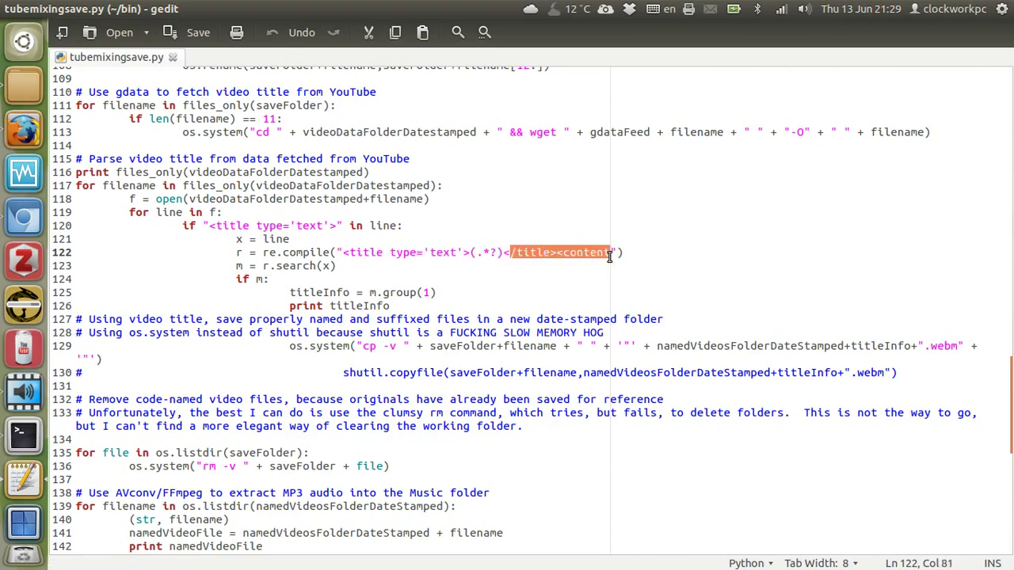
pyautogui.click(335, 265)
pyautogui.scroll(-1, 335, 266)
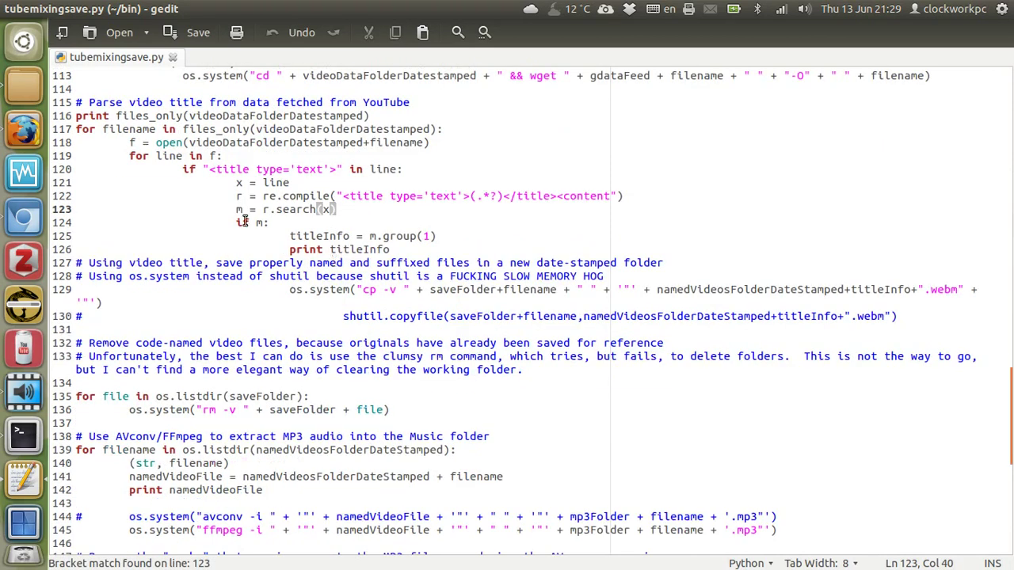
# Follow the code from print titleInfo on line 126 to the cp -v command on line 129, reading into its saveFolder+filename argument.
pyautogui.doubleClick(352, 249)
pyautogui.press('Down')
pyautogui.press('Down')
pyautogui.press('Down')
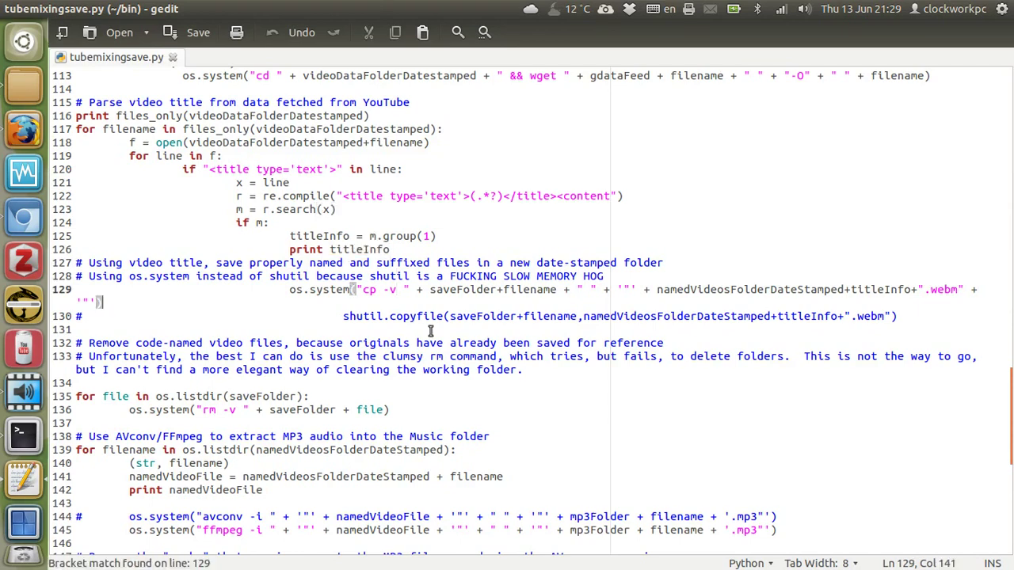
pyautogui.press('Home')
pyautogui.press('Right')
pyautogui.press('Right')
pyautogui.press('Right')
pyautogui.press('Right')
pyautogui.press('Right')
pyautogui.press('Right')
pyautogui.press('Right')
pyautogui.press('Right')
pyautogui.press('Right')
pyautogui.press('Right')
pyautogui.press('Right')
pyautogui.press('Right')
pyautogui.press('Right')
pyautogui.press('Right')
pyautogui.press('Right')
pyautogui.press('Right')
pyautogui.press('Right')
pyautogui.press('Right')
pyautogui.press('Right')
pyautogui.press('Right')
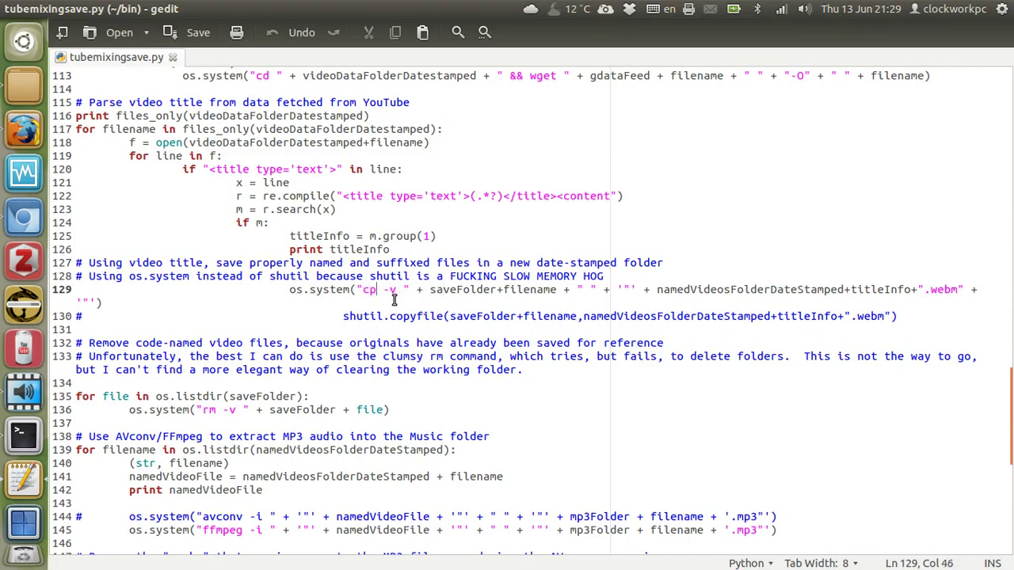
pyautogui.press('Right')
pyautogui.press('Right')
pyautogui.press('Right')
pyautogui.press('Right')
pyautogui.press('Right')
pyautogui.press('Right')
pyautogui.press('Right')
pyautogui.press('Right')
pyautogui.press('Right')
pyautogui.press('Right')
pyautogui.press('Right')
# Switch to the file manager, go up from OriginalVideos to the tubemixing folder, and return to the script in gedit.
pyautogui.hotkey('alt', 'Tab')
pyautogui.hotkey('alt', 'Tab')
pyautogui.hotkey('alt', 'Tab')
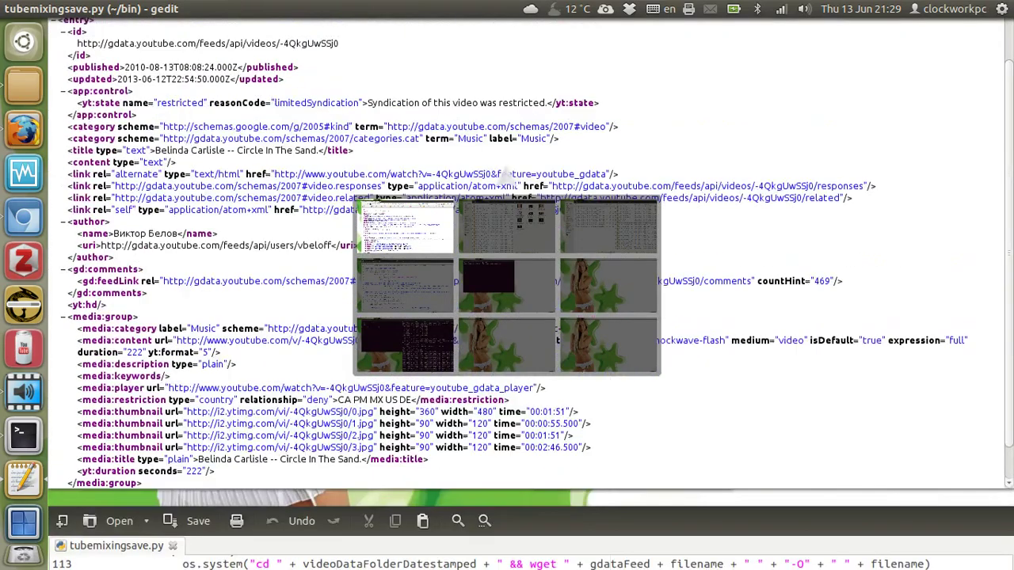
pyautogui.hotkey('alt', 'Tab')
pyautogui.hotkey('alt', 'Tab')
pyautogui.hotkey('alt', 'Tab')
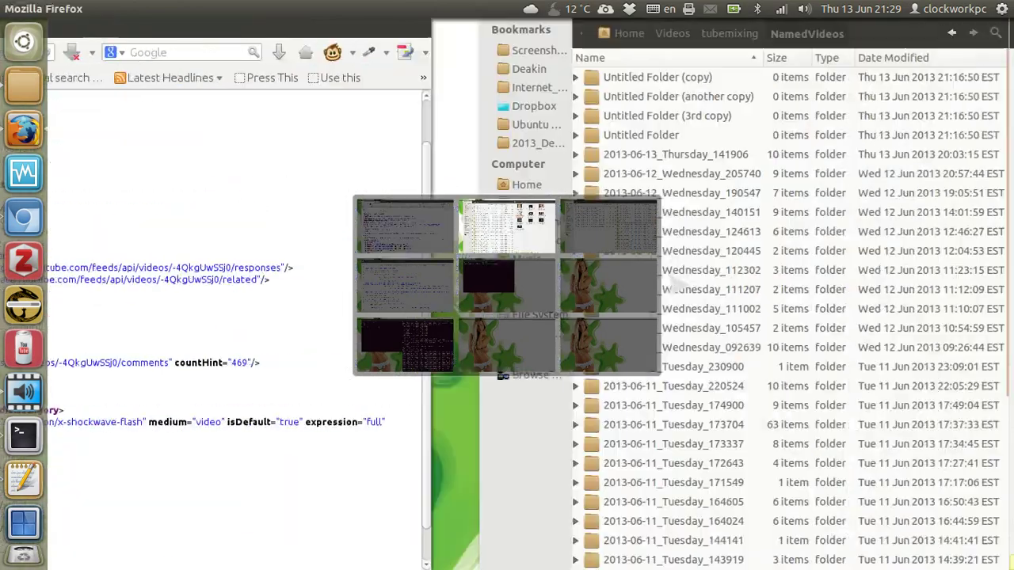
pyautogui.hotkey('alt', 'Tab')
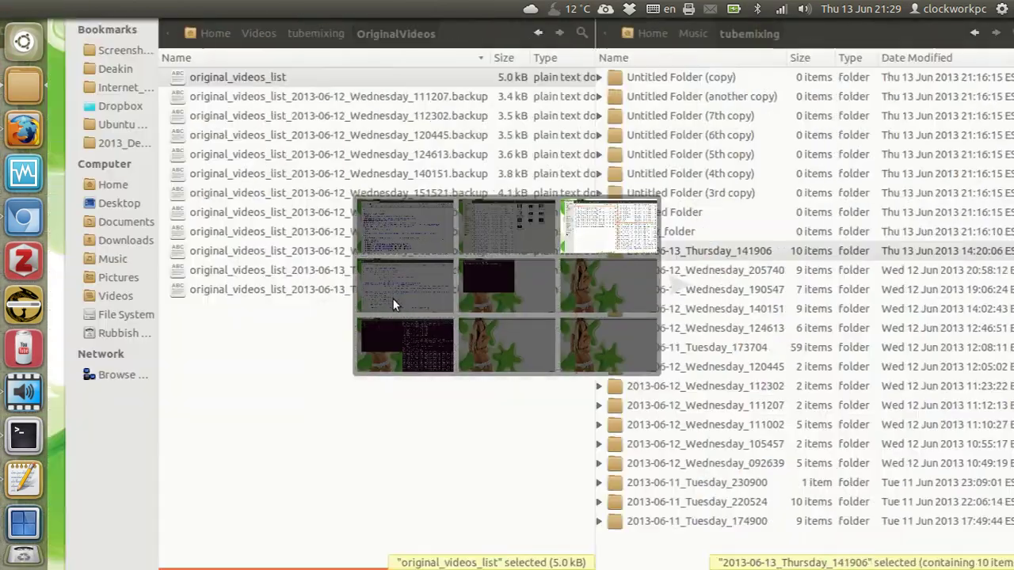
pyautogui.press('BackSpace')
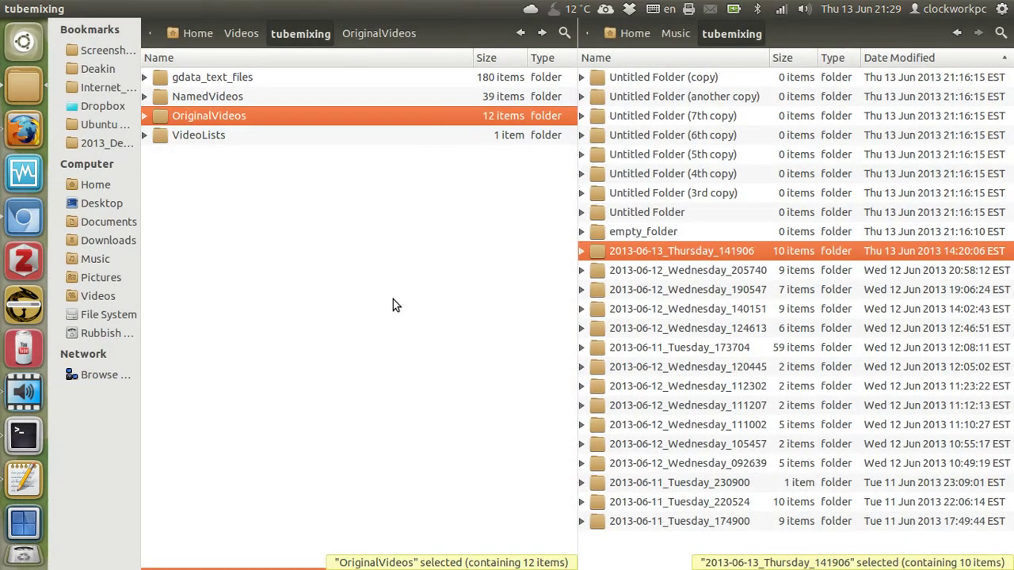
pyautogui.hotkey('alt', 'Tab')
pyautogui.hotkey('alt', 'Tab')
pyautogui.hotkey('alt', 'Tab')
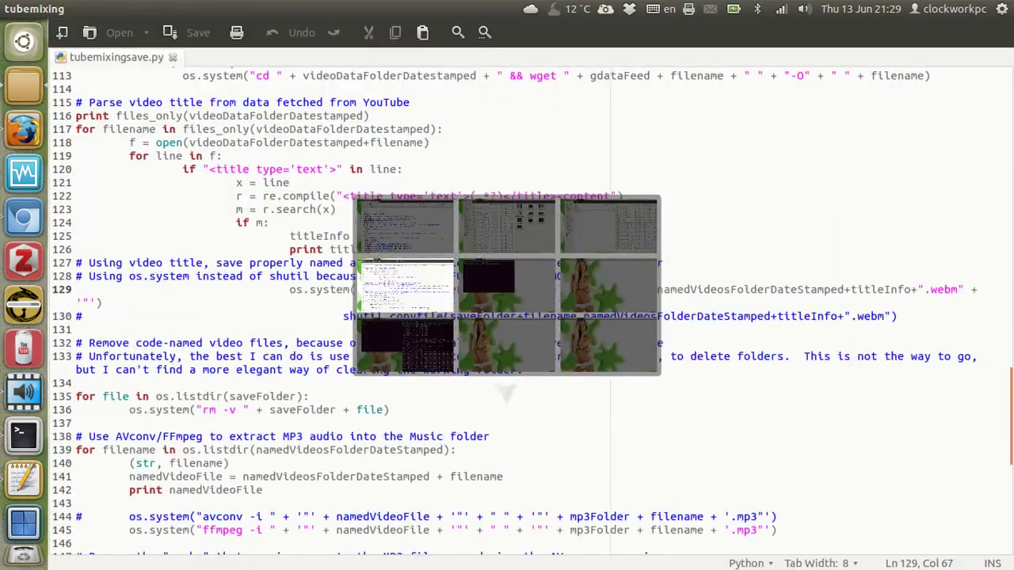
# Switch to the file manager, open the 2013-06-13_Thursday_141906 folder in NamedVideos and select the first Circle In The Sand video.
pyautogui.hotkey('alt', 'Tab')
pyautogui.hotkey('alt', 'Tab')
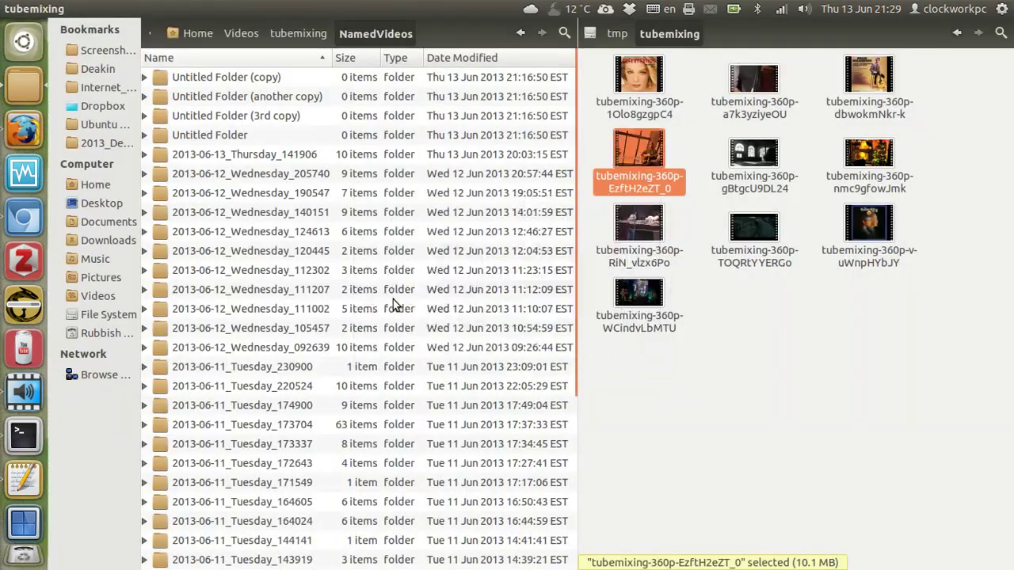
pyautogui.doubleClick(279, 154)
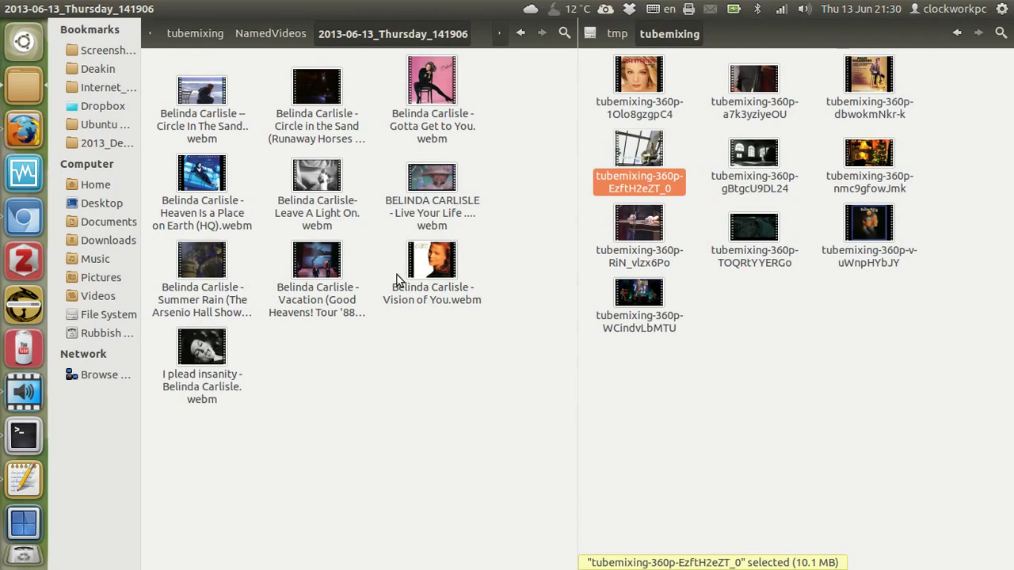
pyautogui.click(210, 116)
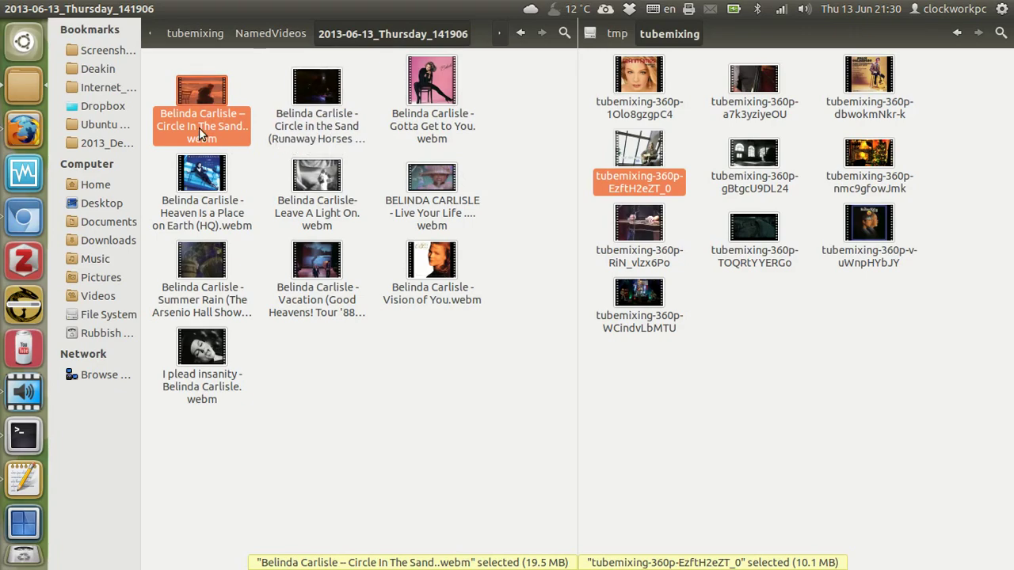
# Return to the script in gedit and trace the ".webm" suffix at the end of the cp -v command on line 129.
pyautogui.hotkey('alt', 'Tab')
pyautogui.hotkey('alt', 'Tab')
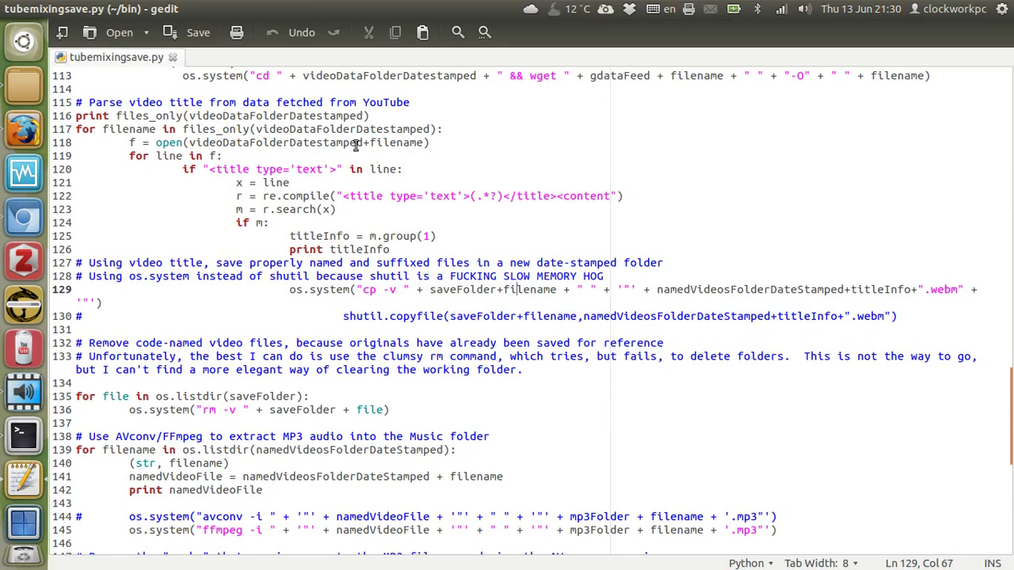
pyautogui.scroll(-3, 409, 168)
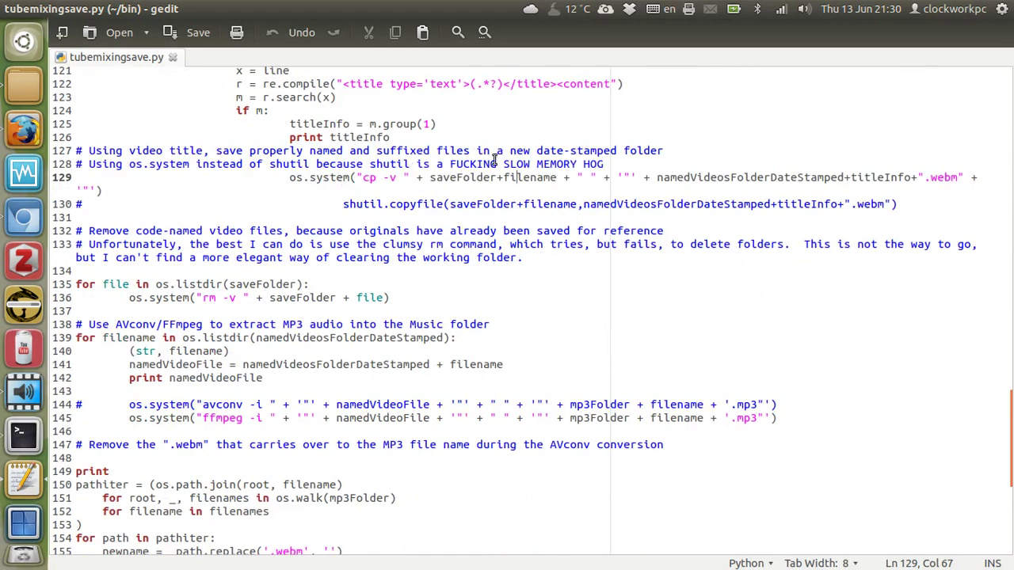
pyautogui.click(959, 179)
pyautogui.press('Left')
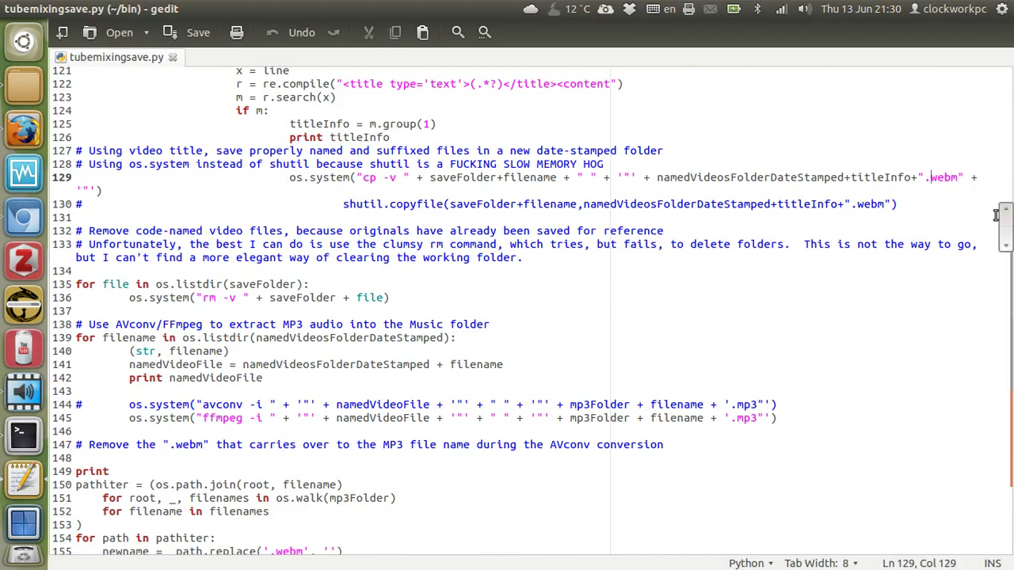
pyautogui.press('Right')
pyautogui.press('Right')
pyautogui.press('Right')
pyautogui.press('Right')
pyautogui.press('Right')
pyautogui.press('Right')
pyautogui.press('Right')
pyautogui.press('Right')
# Move past the commented shutil.copyfile line to the for loop on line 135 and follow it into os.listdir(saveFolder).
pyautogui.press('Down')
pyautogui.press('Down')
pyautogui.press('Down')
pyautogui.press('Down')
pyautogui.press('Down')
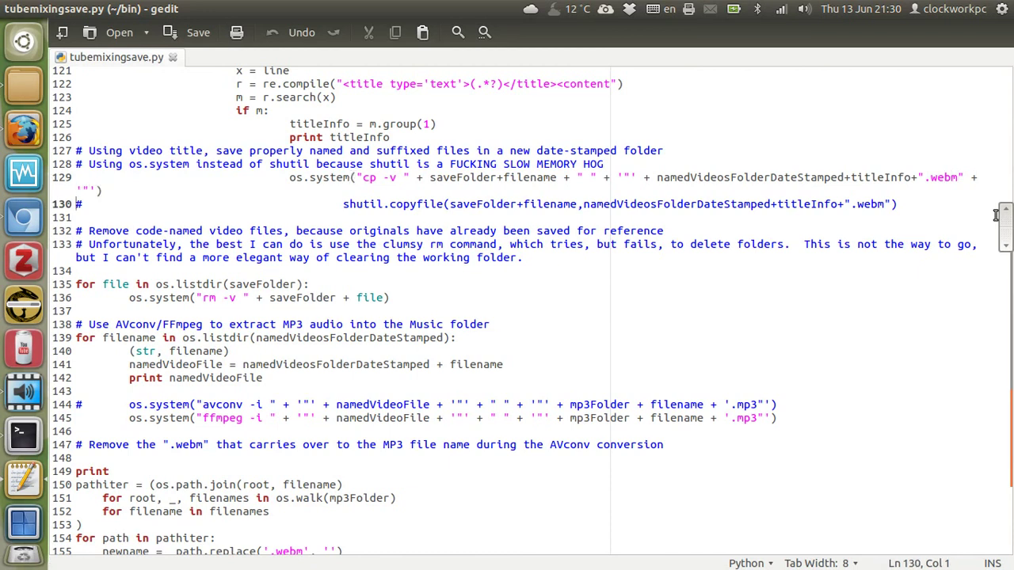
pyautogui.press('Down')
pyautogui.press('Down')
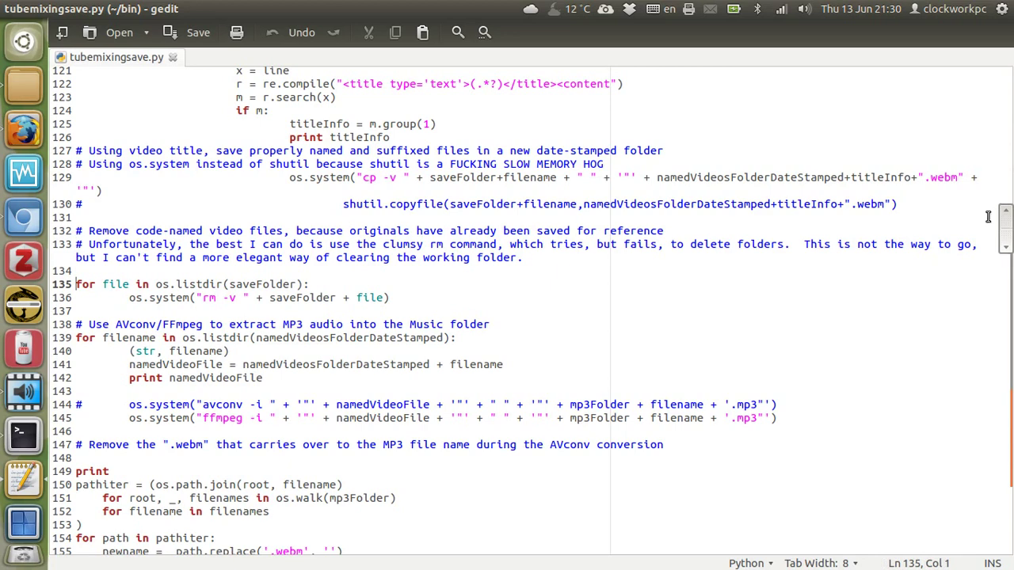
pyautogui.scroll(-3, 785, 253)
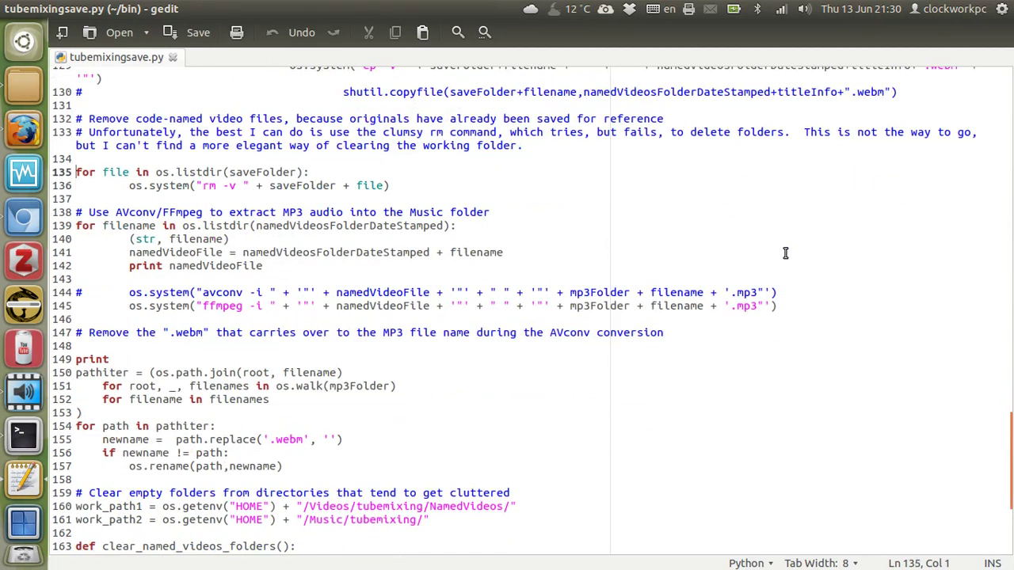
pyautogui.press('Right')
pyautogui.press('Right')
pyautogui.press('Right')
pyautogui.press('Right')
pyautogui.press('Right')
pyautogui.press('Right')
pyautogui.press('Right')
pyautogui.press('Right')
pyautogui.press('Right')
pyautogui.press('Right')
pyautogui.press('Right')
pyautogui.press('Right')
pyautogui.press('Right')
pyautogui.press('Right')
pyautogui.press('Right')
pyautogui.press('Right')
pyautogui.press('Right')
pyautogui.press('Right')
pyautogui.press('Right')
pyautogui.press('Right')
pyautogui.scroll(3, 857, 209)
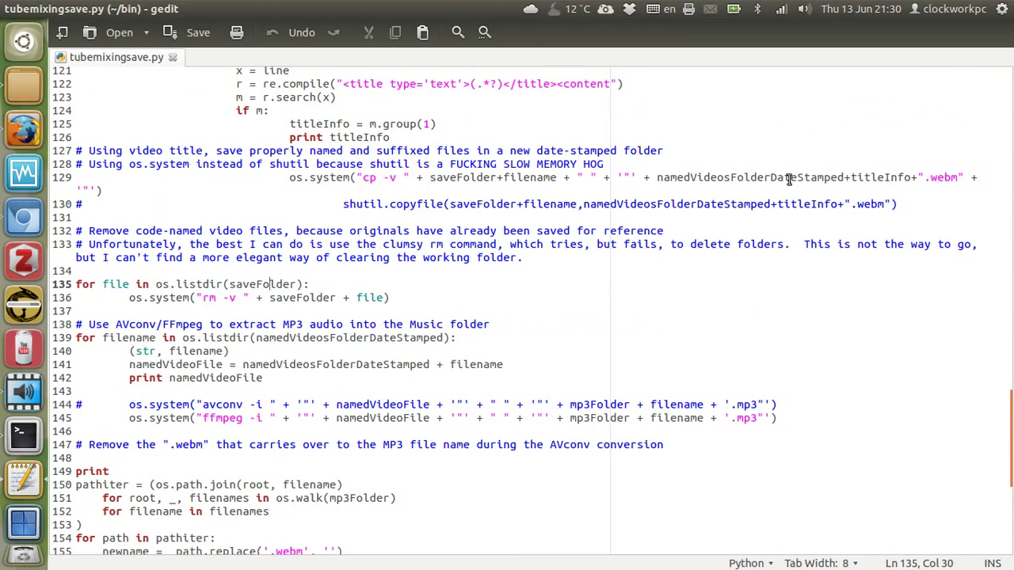
pyautogui.scroll(-2, 795, 200)
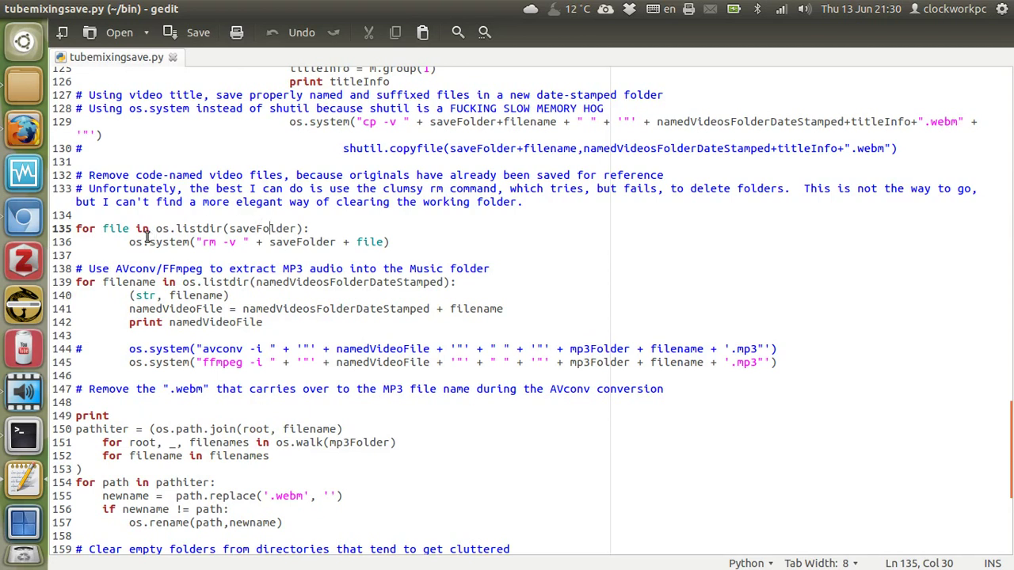
# Highlight the os.system rm -v call on line 136 and read through its saveFolder + file argument to the closing bracket.
pyautogui.moveTo(128, 242); pyautogui.dragTo(394, 244)
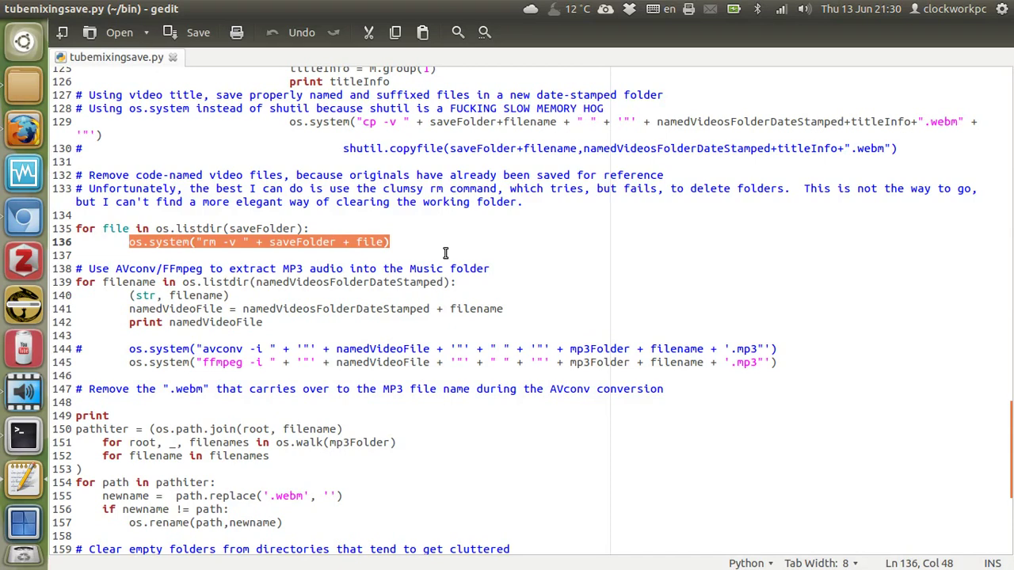
pyautogui.click(205, 242)
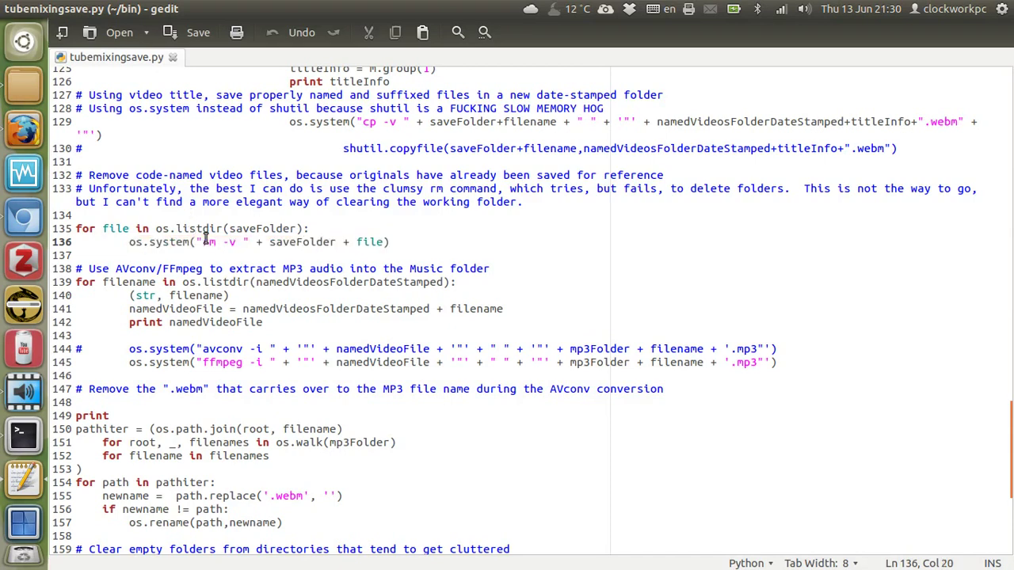
pyautogui.press('Right')
pyautogui.press('Right')
pyautogui.press('Left')
pyautogui.press('Right')
pyautogui.press('Right')
pyautogui.press('Right')
pyautogui.press('Right')
pyautogui.press('Right')
pyautogui.press('Right')
pyautogui.press('Right')
pyautogui.press('Right')
pyautogui.press('Right')
pyautogui.press('Right')
pyautogui.press('Right')
pyautogui.press('Right')
pyautogui.press('Right')
pyautogui.press('Right')
pyautogui.press('Right')
pyautogui.press('Right')
pyautogui.press('Right')
pyautogui.press('Right')
pyautogui.press('Right')
pyautogui.press('Right')
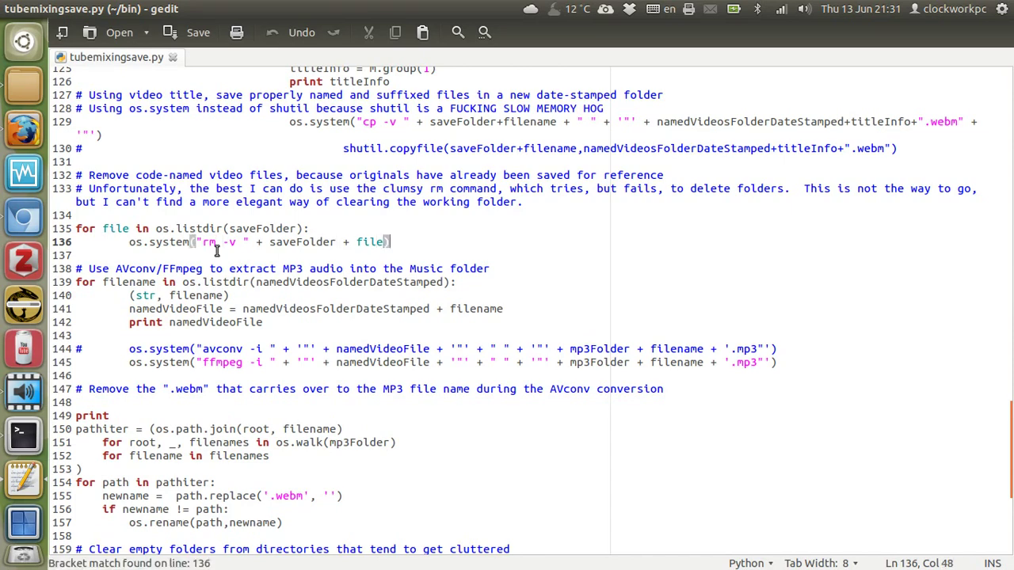
pyautogui.press('Right')
pyautogui.click(194, 243)
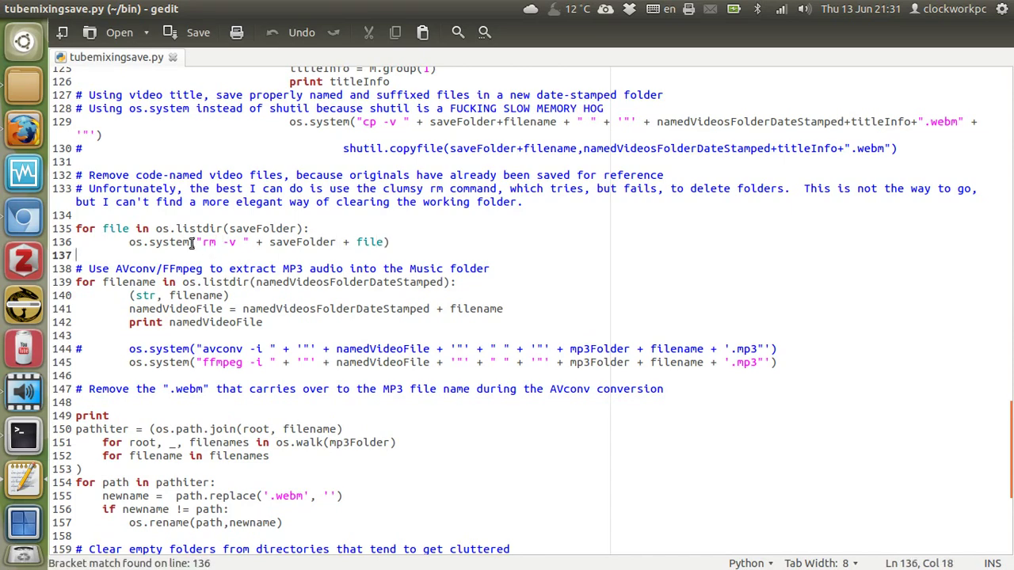
pyautogui.press('Down')
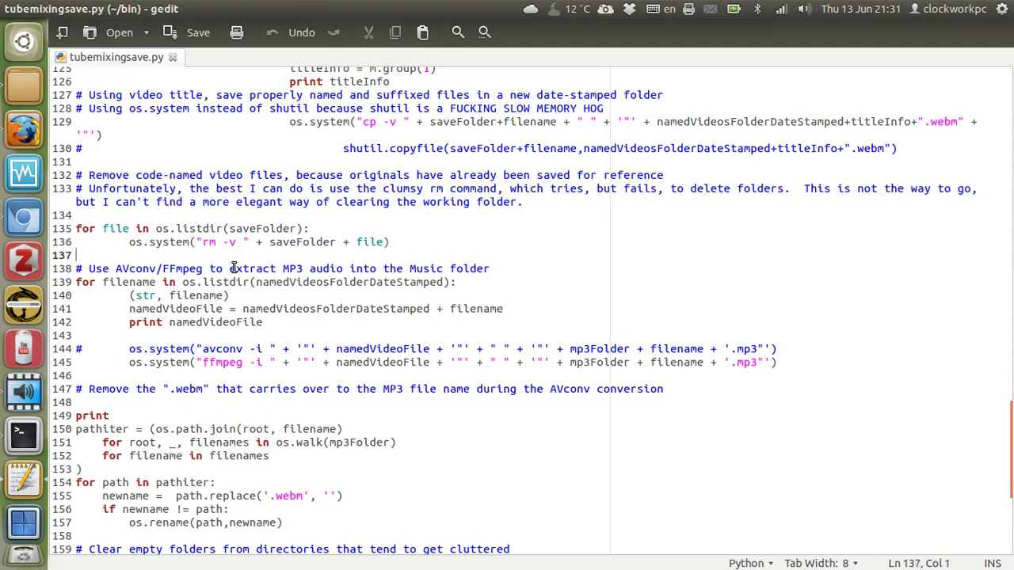
# Go to the MP3 extraction comment on line 138 and place the text cursor between AVconv and FFmpeg.
pyautogui.press('Up')
pyautogui.press('Down')
pyautogui.press('Down')
pyautogui.press('Down')
pyautogui.press('Down')
pyautogui.press('Up')
pyautogui.press('Down')
pyautogui.press('Down')
pyautogui.press('Up')
pyautogui.press('Up')
pyautogui.press('Right')
pyautogui.press('Right')
pyautogui.press('Right')
pyautogui.press('Right')
pyautogui.press('Right')
pyautogui.press('Right')
pyautogui.press('Right')
pyautogui.press('Right')
pyautogui.press('Right')
pyautogui.press('Right')
pyautogui.press('Right')
pyautogui.press('Right')
pyautogui.press('Right')
pyautogui.press('Right')
pyautogui.press('Right')
pyautogui.press('Up')
pyautogui.press('Left')
pyautogui.press('Left')
pyautogui.press('Left')
pyautogui.press('Left')
pyautogui.press('Left')
pyautogui.press('Left')
pyautogui.press('Left')
pyautogui.press('Left')
pyautogui.press('Left')
pyautogui.press('Left')
pyautogui.press('Left')
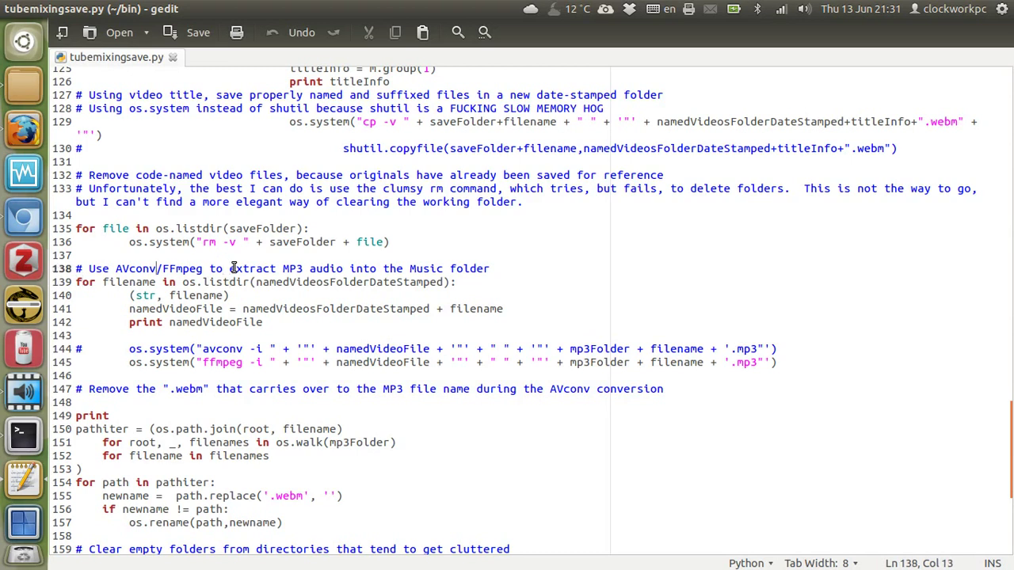
# Trace back and forth over the FFmpeg alternative to AVconv in the MP3 extraction comment on line 138.
pyautogui.press('Right')
pyautogui.press('Right')
pyautogui.press('Right')
pyautogui.press('Right')
pyautogui.press('Right')
pyautogui.press('Right')
pyautogui.press('Right')
pyautogui.press('Right')
pyautogui.press('Right')
pyautogui.press('Right')
pyautogui.press('Right')
pyautogui.press('Right')
pyautogui.press('Right')
pyautogui.press('Right')
pyautogui.press('Right')
pyautogui.press('Right')
pyautogui.press('Right')
pyautogui.press('Right')
pyautogui.press('Right')
pyautogui.press('Right')
pyautogui.press('Right')
pyautogui.press('Left')
pyautogui.press('Left')
pyautogui.press('Left')
pyautogui.press('Left')
pyautogui.press('Left')
pyautogui.press('Left')
pyautogui.press('Left')
pyautogui.press('Left')
pyautogui.press('Left')
pyautogui.press('Left')
pyautogui.press('Left')
pyautogui.press('Left')
pyautogui.press('Left')
pyautogui.press('Left')
pyautogui.press('Left')
pyautogui.press('Left')
pyautogui.press('Left')
pyautogui.press('Left')
pyautogui.press('Left')
pyautogui.press('Left')
# Read the line 138 comment through to its end, covering the extraction of MP3 audio into the Music folder.
pyautogui.press('Right')
pyautogui.press('Right')
pyautogui.press('Right')
pyautogui.press('Right')
pyautogui.press('Right')
pyautogui.press('Right')
pyautogui.press('Right')
pyautogui.press('Right')
pyautogui.press('Right')
pyautogui.press('Right')
pyautogui.press('Right')
pyautogui.press('Right')
pyautogui.press('Right')
pyautogui.press('Right')
pyautogui.press('Right')
pyautogui.press('Right')
pyautogui.press('Right')
pyautogui.press('Right')
pyautogui.press('Right')
pyautogui.press('Right')
pyautogui.press('Right')
pyautogui.press('Right')
pyautogui.press('Right')
pyautogui.press('Right')
pyautogui.press('Right')
pyautogui.press('Right')
pyautogui.press('Right')
pyautogui.press('Right')
pyautogui.press('Right')
pyautogui.press('Right')
pyautogui.press('Right')
pyautogui.press('Right')
pyautogui.press('Right')
pyautogui.press('Right')
pyautogui.press('Right')
pyautogui.press('Right')
pyautogui.press('Right')
pyautogui.press('Right')
pyautogui.press('Right')
pyautogui.press('Right')
pyautogui.press('Right')
pyautogui.press('Right')
pyautogui.press('Right')
pyautogui.press('Right')
pyautogui.press('Right')
pyautogui.press('Right')
pyautogui.press('Right')
pyautogui.press('Right')
pyautogui.press('Right')
# Examine the namedVideoFile assignment on line 141 and move on to the commented avconv command on line 144.
pyautogui.press('Down')
pyautogui.press('Down')
pyautogui.press('Right')
pyautogui.press('Right')
pyautogui.press('Right')
pyautogui.press('Right')
pyautogui.press('Home')
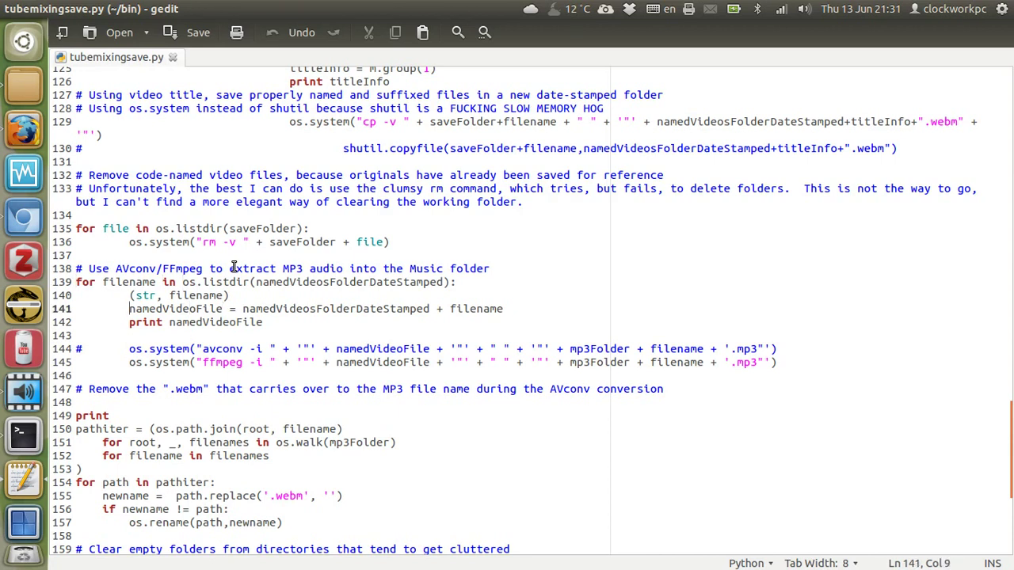
pyautogui.hotkey('ctrl', 'Right')
pyautogui.press('End')
pyautogui.press('Right')
pyautogui.press('Right')
pyautogui.press('Right')
pyautogui.press('Down')
pyautogui.press('Down')
pyautogui.press('Down')
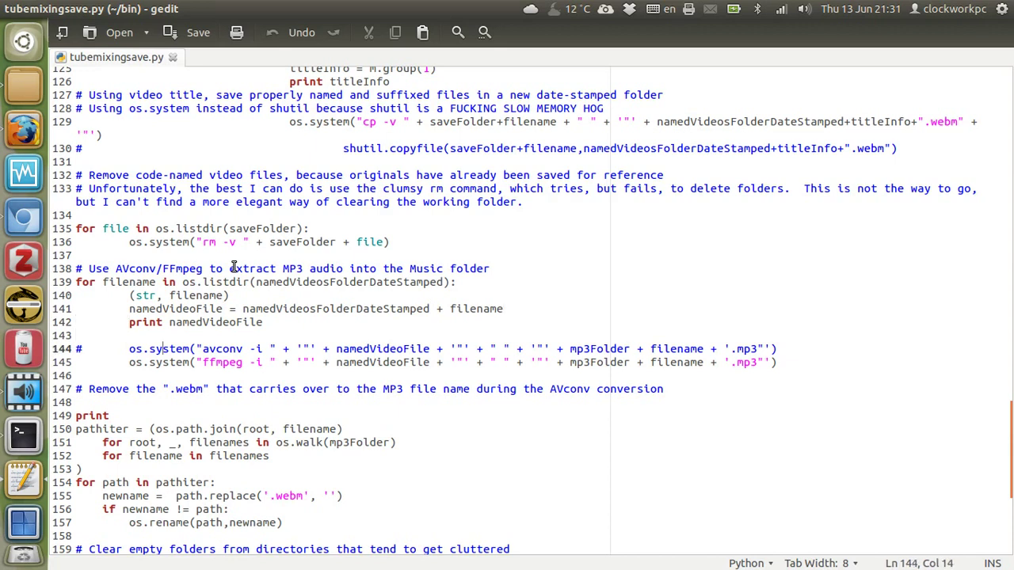
# Trace the avconv and ffmpeg commands on lines 144 and 145 from the input file through to the mp3Folder argument.
pyautogui.press('Right')
pyautogui.press('Right')
pyautogui.press('Right')
pyautogui.press('Right')
pyautogui.press('Right')
pyautogui.press('Right')
pyautogui.press('Right')
pyautogui.press('Right')
pyautogui.press('Right')
pyautogui.press('Right')
pyautogui.press('Right')
pyautogui.press('Right')
pyautogui.press('Right')
pyautogui.press('Right')
pyautogui.press('Right')
pyautogui.press('Right')
pyautogui.press('Right')
pyautogui.press('Right')
pyautogui.press('Right')
pyautogui.press('Right')
pyautogui.press('Right')
pyautogui.press('Right')
pyautogui.press('Right')
pyautogui.press('Right')
pyautogui.press('Right')
pyautogui.press('Right')
pyautogui.press('Right')
pyautogui.press('Right')
pyautogui.press('Right')
pyautogui.press('Right')
pyautogui.press('Right')
pyautogui.press('Right')
pyautogui.press('Right')
pyautogui.press('Right')
pyautogui.press('Right')
pyautogui.press('Right')
pyautogui.press('Right')
pyautogui.press('Right')
pyautogui.press('Right')
pyautogui.press('Right')
pyautogui.press('Right')
pyautogui.press('Right')
pyautogui.press('Right')
pyautogui.press('Right')
pyautogui.press('Right')
# Switch to the file manager, view the MP3 files in Music/tubemixing/2013-06-13_Thursday_141906, and go back to the tubemixing folder.
pyautogui.hotkey('alt', 'Tab')
pyautogui.press('Tab')
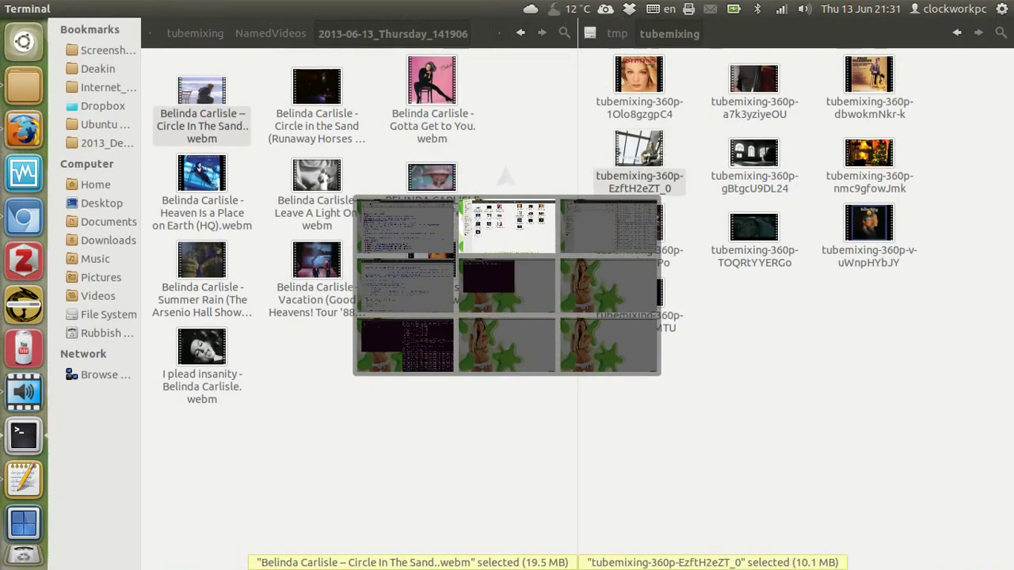
pyautogui.press('Tab')
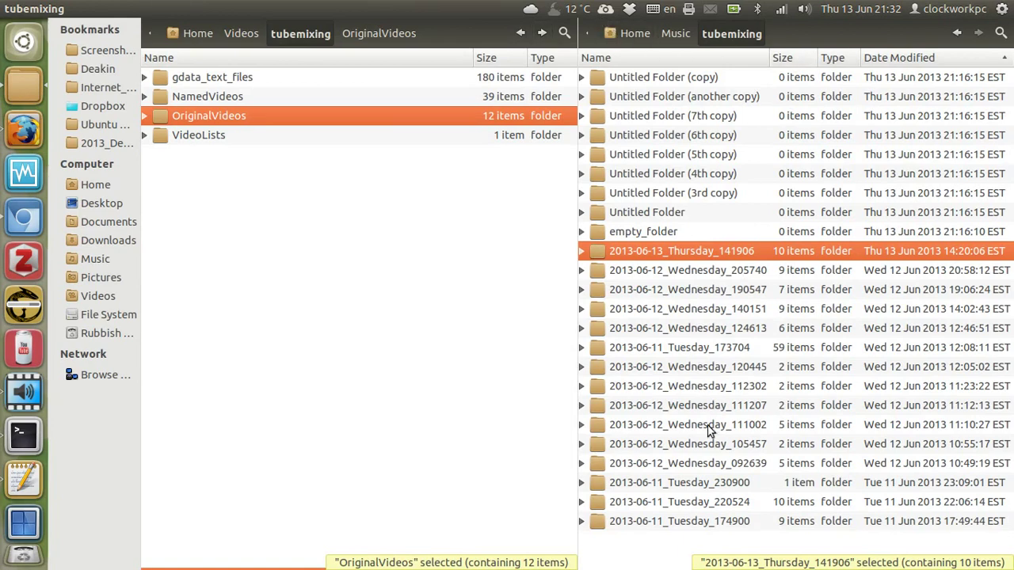
pyautogui.doubleClick(731, 259)
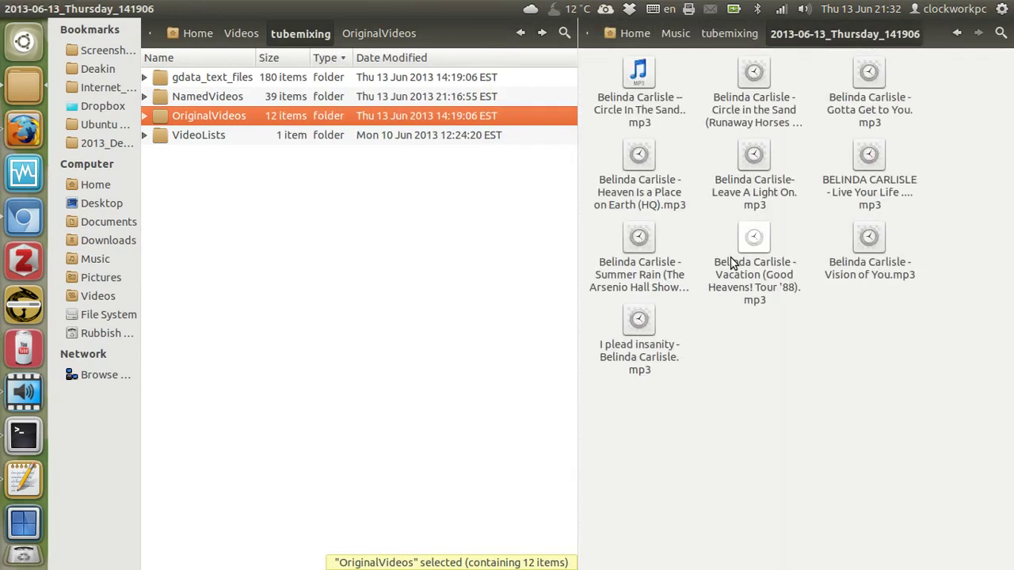
pyautogui.click(719, 34)
# Return to the workspace with tubemixingsave.py open in gedit at the ffmpeg command on line 145.
pyautogui.hotkey('ctrl', 'alt', 'Left')
pyautogui.hotkey('ctrl', 'alt', 'Left')
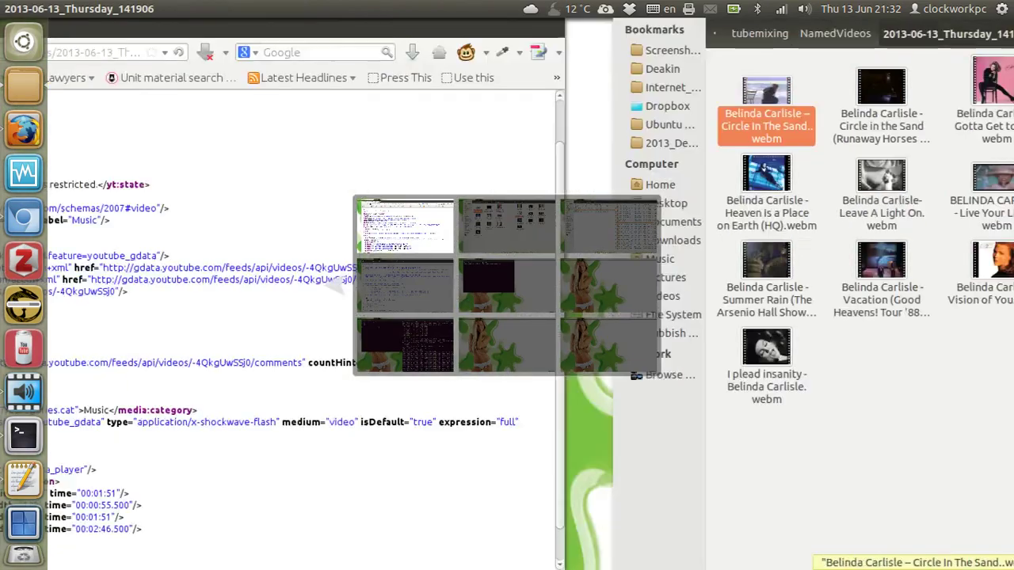
pyautogui.hotkey('ctrl', 'alt', 'Down')
pyautogui.hotkey('ctrl', 'alt', 'Up')
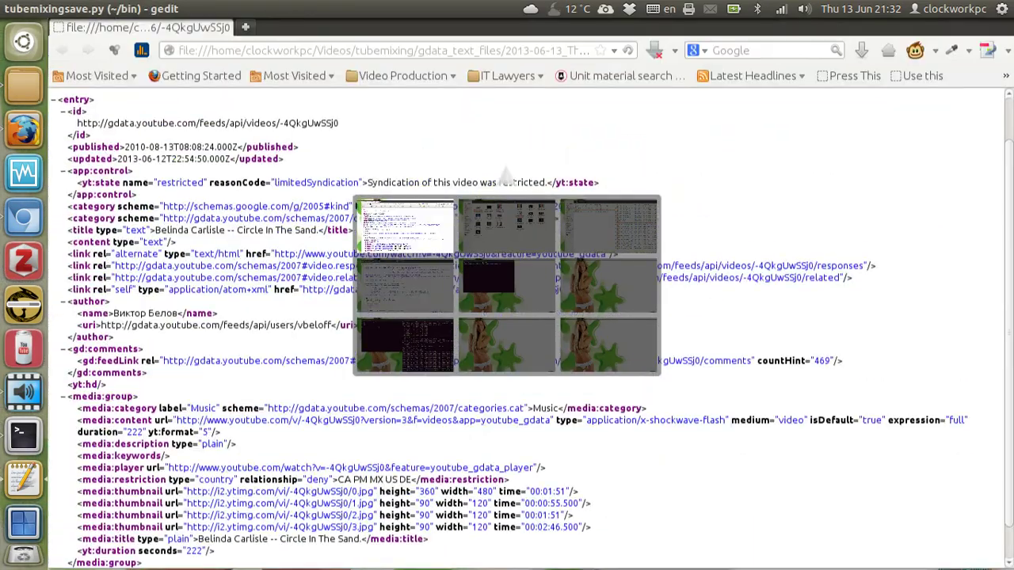
pyautogui.hotkey('ctrl', 'alt', 'Down')
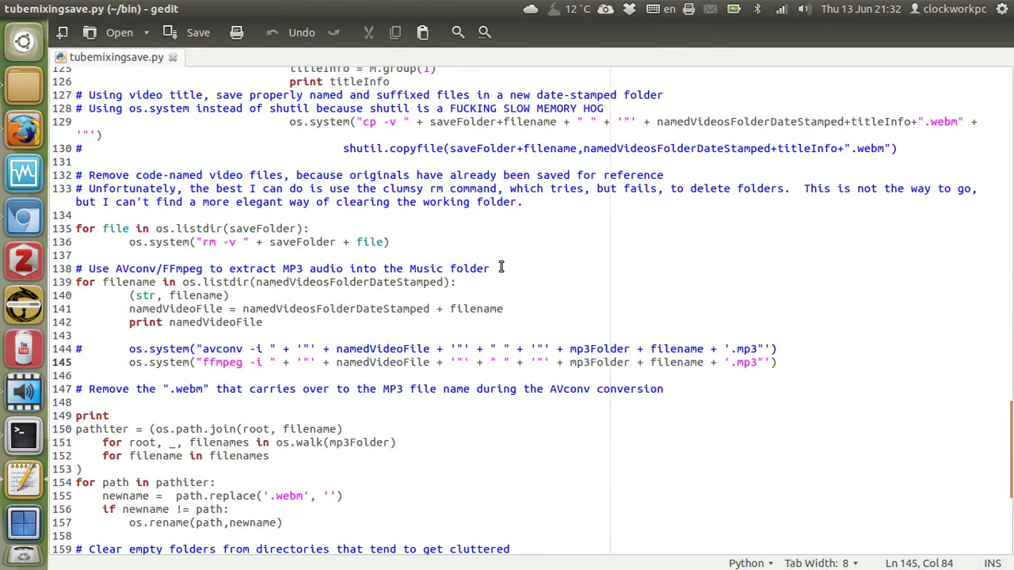
# Check the ".webm" suffix in the cp command on line 129, then return to the ffmpeg command on line 145.
pyautogui.scroll(-1, 501, 267)
pyautogui.scroll(5, 501, 267)
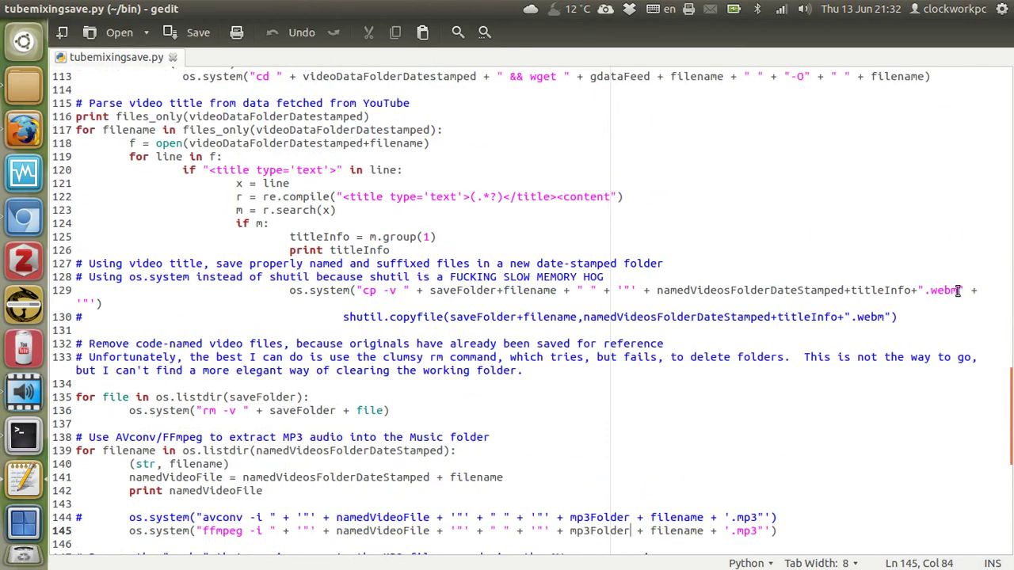
pyautogui.scroll(-4, 957, 291)
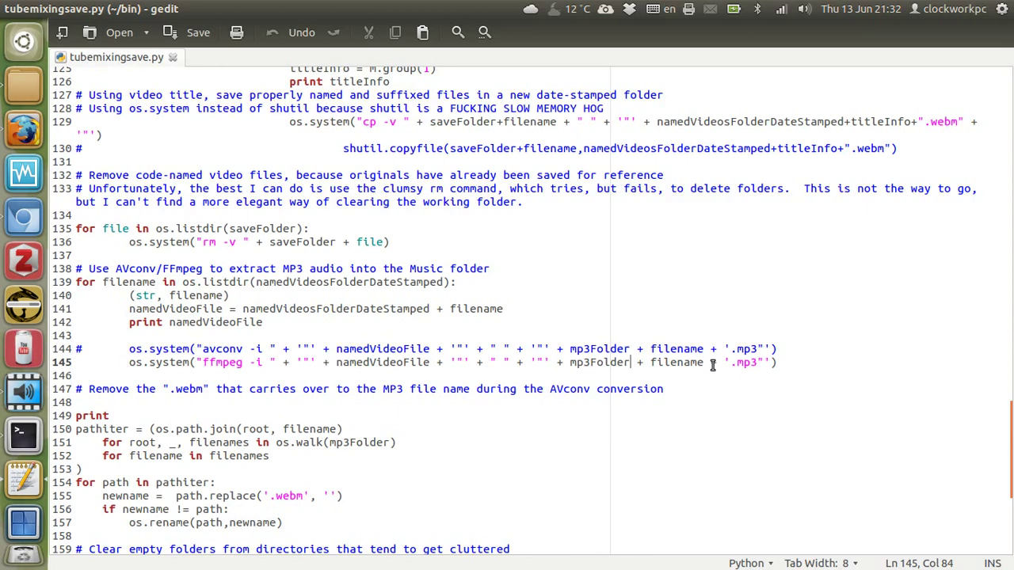
# Look over the section that strips ".webm" from MP3 file names, down to the clear_named_videos_folders function.
pyautogui.press('Down')
pyautogui.press('Down')
pyautogui.press('Down')
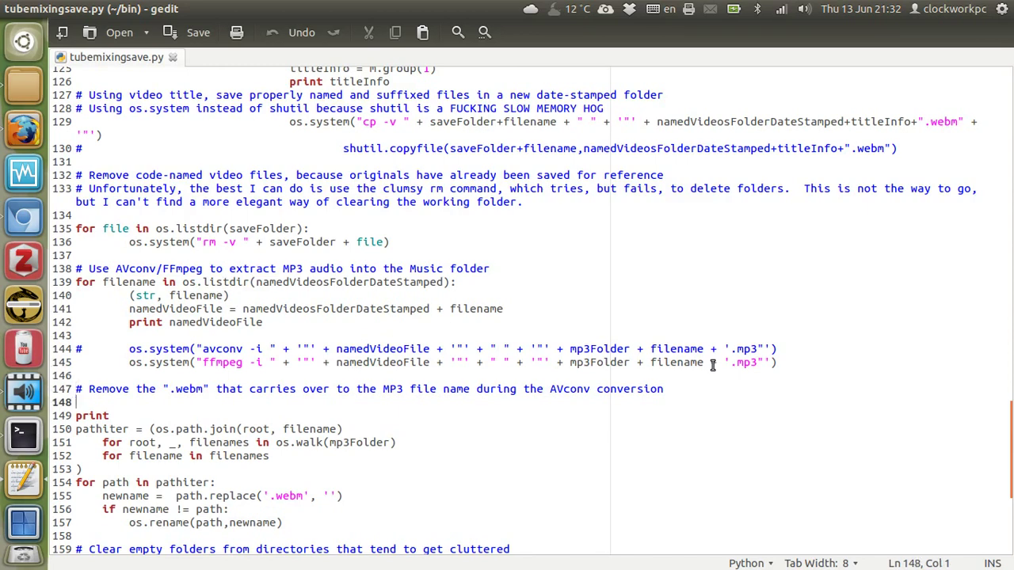
pyautogui.press('Down')
pyautogui.press('Down')
pyautogui.press('Down')
pyautogui.press('Down')
pyautogui.press('Down')
pyautogui.press('Down')
pyautogui.press('Down')
pyautogui.press('Down')
pyautogui.press('Down')
pyautogui.press('Down')
pyautogui.press('Down')
pyautogui.press('Down')
pyautogui.press('Down')
pyautogui.press('Down')
pyautogui.press('Down')
pyautogui.press('Down')
pyautogui.press('Down')
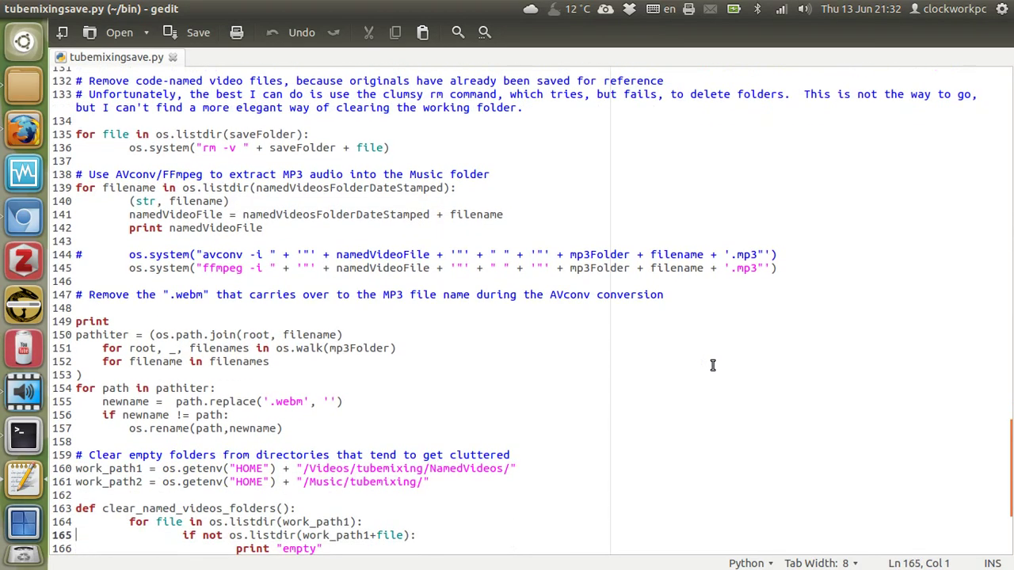
# Delete the blank line between the comment about removing ".webm" and the print statement.
pyautogui.press('Up')
pyautogui.press('Up')
pyautogui.press('Up')
pyautogui.press('Up')
pyautogui.press('Up')
pyautogui.press('Up')
pyautogui.press('Up')
pyautogui.press('Up')
pyautogui.press('Up')
pyautogui.press('Up')
pyautogui.press('Up')
pyautogui.press('Up')
pyautogui.press('Up')
pyautogui.press('Up')
pyautogui.press('Up')
pyautogui.press('Up')
pyautogui.press('Up')
pyautogui.press('Up')
pyautogui.press('Up')
pyautogui.press('BackSpace')
pyautogui.press('Down')
pyautogui.press('Down')
pyautogui.press('Down')
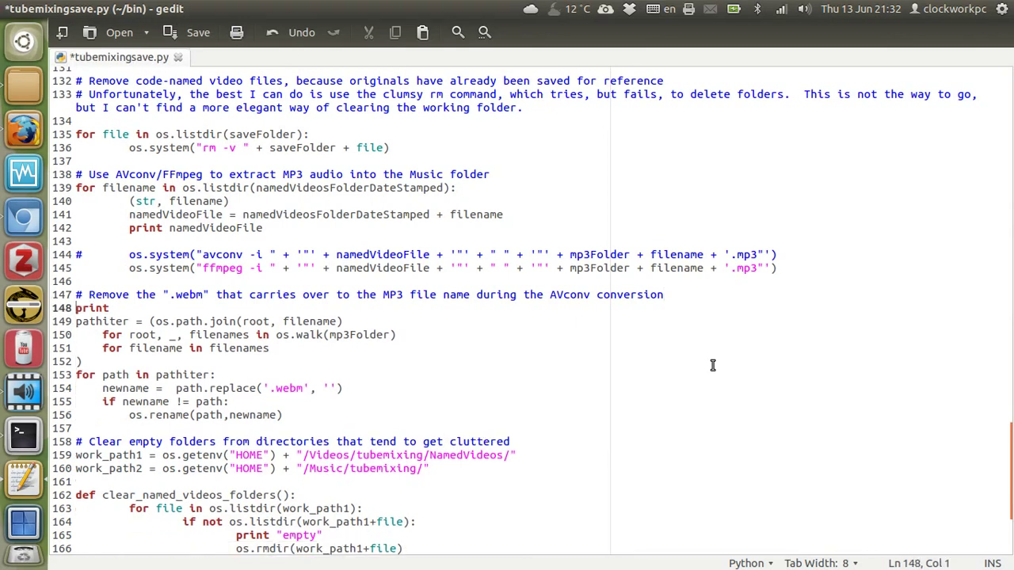
# Examine the pathiter assignment on line 149 up to its os.path.join call.
pyautogui.press('Home')
pyautogui.press('Up')
pyautogui.press('Right')
pyautogui.press('Right')
pyautogui.press('Right')
pyautogui.press('Right')
pyautogui.press('Right')
pyautogui.press('Right')
pyautogui.press('Right')
pyautogui.press('Right')
pyautogui.press('Right')
pyautogui.press('Right')
pyautogui.press('Right')
pyautogui.press('Right')
pyautogui.press('Right')
pyautogui.press('Right')
pyautogui.press('Right')
pyautogui.press('Right')
pyautogui.press('Right')
pyautogui.press('Right')
pyautogui.press('Right')
pyautogui.press('Right')
pyautogui.press('Right')
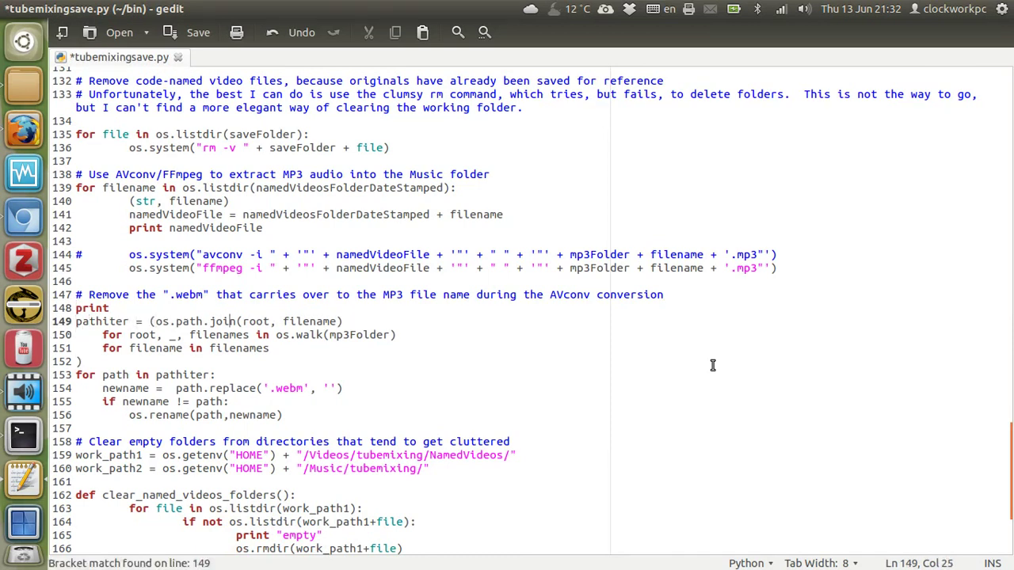
# Trace the os.walk loop over mp3Folder on line 150, including its root, _ and filenames variables.
pyautogui.press('Down')
pyautogui.press('Home')
pyautogui.press('Right')
pyautogui.press('Right')
pyautogui.press('Right')
pyautogui.press('Right')
pyautogui.press('Right')
pyautogui.press('Right')
pyautogui.press('Right')
pyautogui.press('Right')
pyautogui.press('Right')
pyautogui.press('Right')
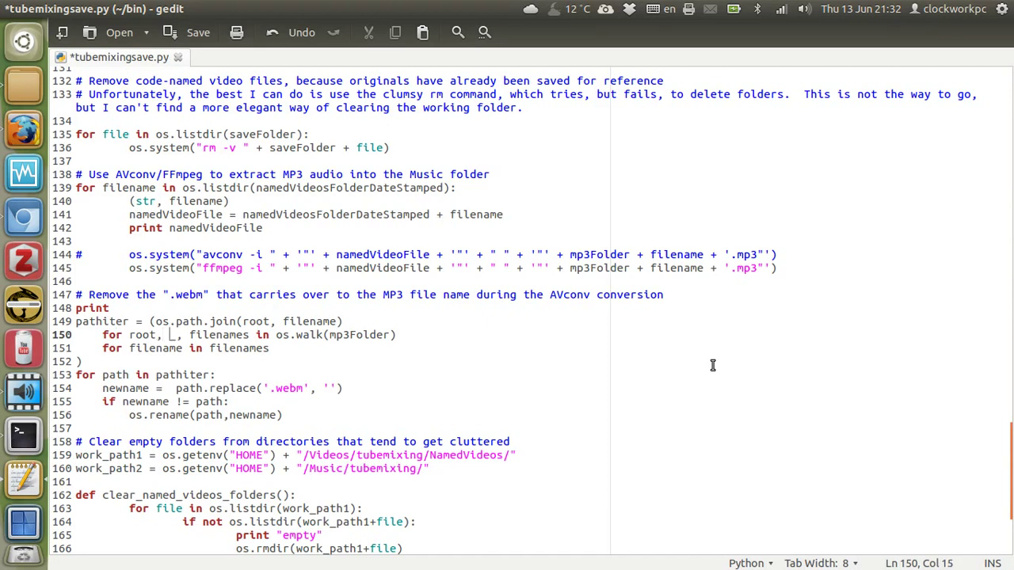
pyautogui.hotkey('ctrl', 'Right')
pyautogui.hotkey('ctrl', 'Right')
# Highlight the word webm in the path.replace call on line 154.
pyautogui.press('Down')
pyautogui.press('Down')
pyautogui.press('Down')
pyautogui.press('Down')
pyautogui.press('Up')
pyautogui.press('Right')
pyautogui.press('Right')
pyautogui.press('Right')
pyautogui.press('Right')
pyautogui.press('Right')
pyautogui.press('Right')
pyautogui.press('Right')
pyautogui.hotkey('ctrl', 'shift', 'Right')
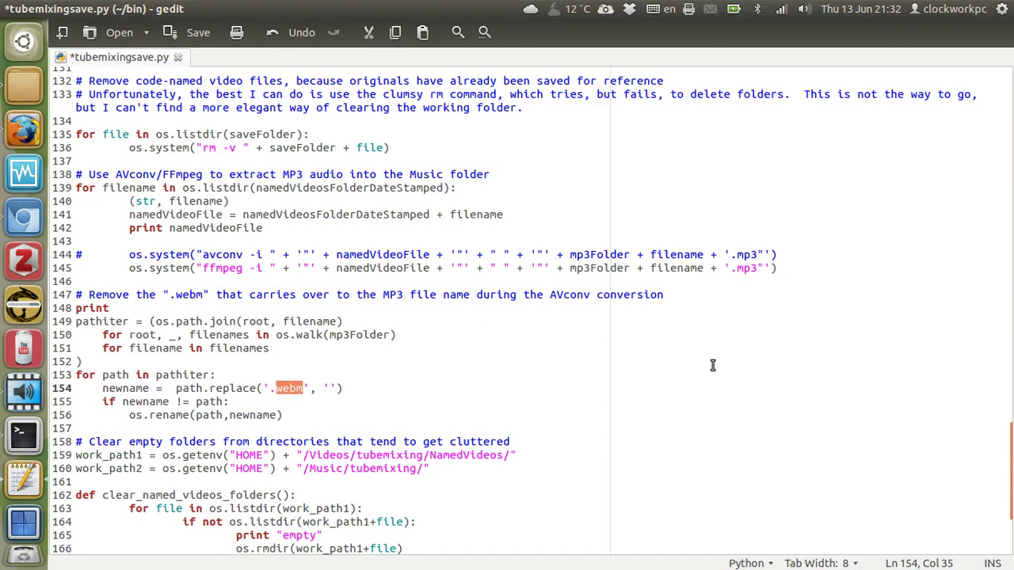
# Examine the newname comparison and the os.rename call on lines 155 and 156.
pyautogui.press('Down')
pyautogui.press('Down')
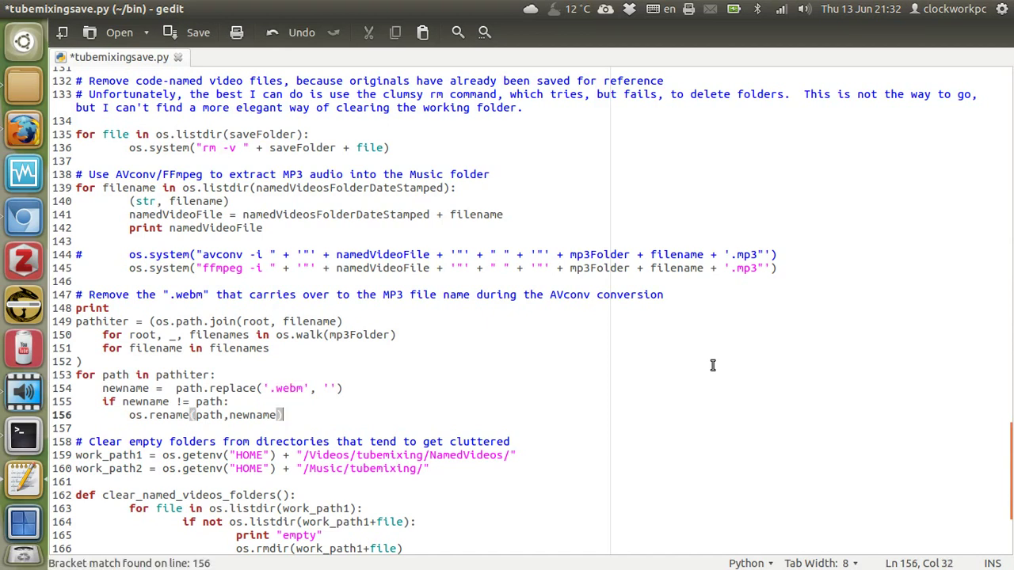
pyautogui.press('Down')
pyautogui.press('Up')
pyautogui.press('Down')
pyautogui.press('Down')
pyautogui.press('Down')
pyautogui.press('Down')
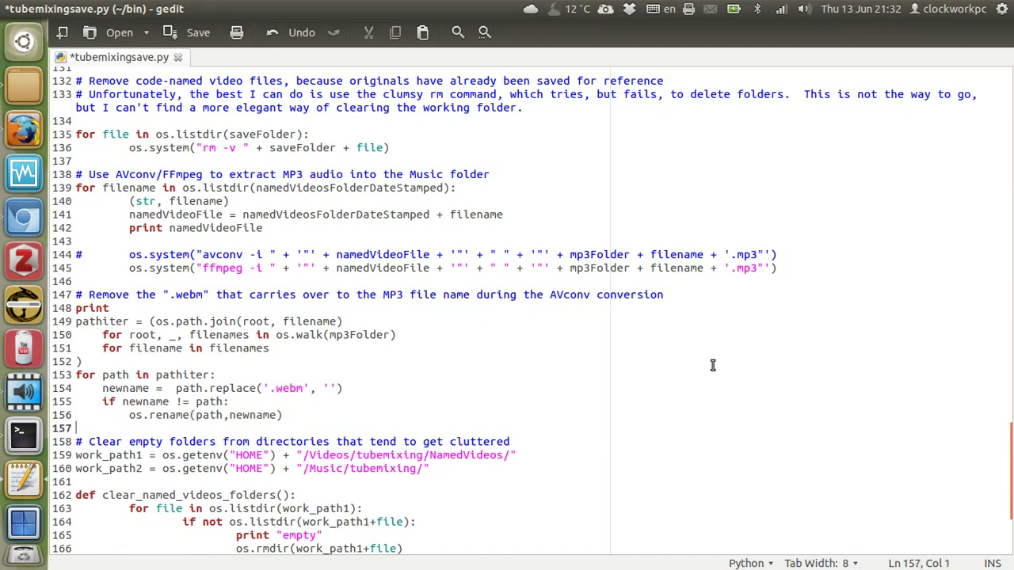
# Look through the code that clears empty folders, from line 158 to the clear_avconv_mp3_folders function.
pyautogui.press('Down')
pyautogui.press('Down')
pyautogui.press('Down')
pyautogui.press('Down')
pyautogui.press('Down')
pyautogui.press('Down')
pyautogui.press('Down')
pyautogui.press('Down')
pyautogui.press('Down')
pyautogui.press('Down')
pyautogui.press('Down')
pyautogui.press('Down')
pyautogui.press('Down')
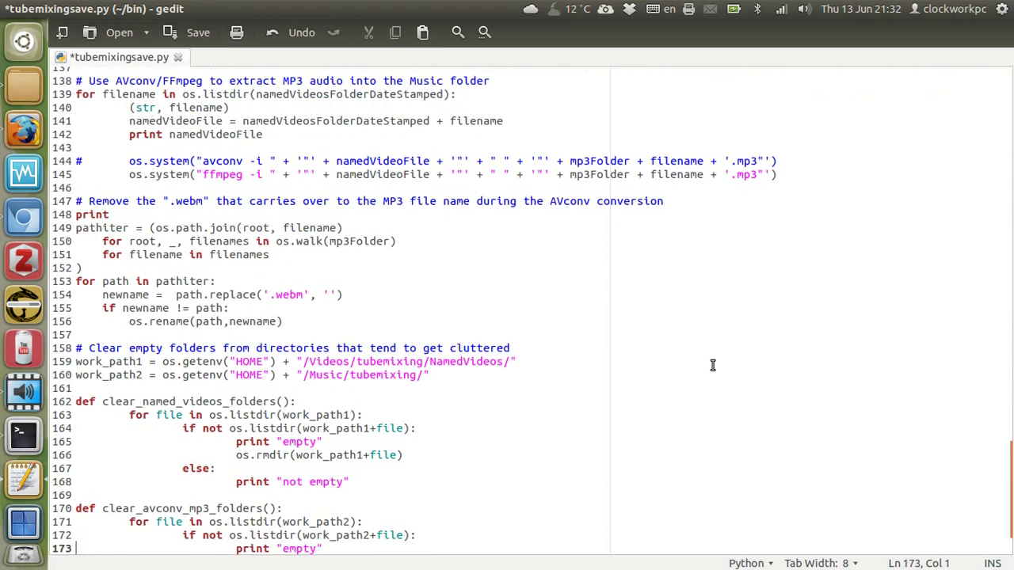
# Go back to the comment on line 158 and read its description of clearing empty folders from cluttered directories.
pyautogui.press('Up')
pyautogui.press('Up')
pyautogui.press('Up')
pyautogui.press('Up')
pyautogui.press('Up')
pyautogui.press('Up')
pyautogui.press('Up')
pyautogui.press('Up')
pyautogui.press('Up')
pyautogui.press('Up')
pyautogui.press('Up')
pyautogui.press('Up')
pyautogui.press('Up')
pyautogui.press('Up')
pyautogui.press('Up')
pyautogui.hotkey('ctrl', 'Right')
pyautogui.hotkey('ctrl', 'Right')
pyautogui.hotkey('ctrl', 'Right')
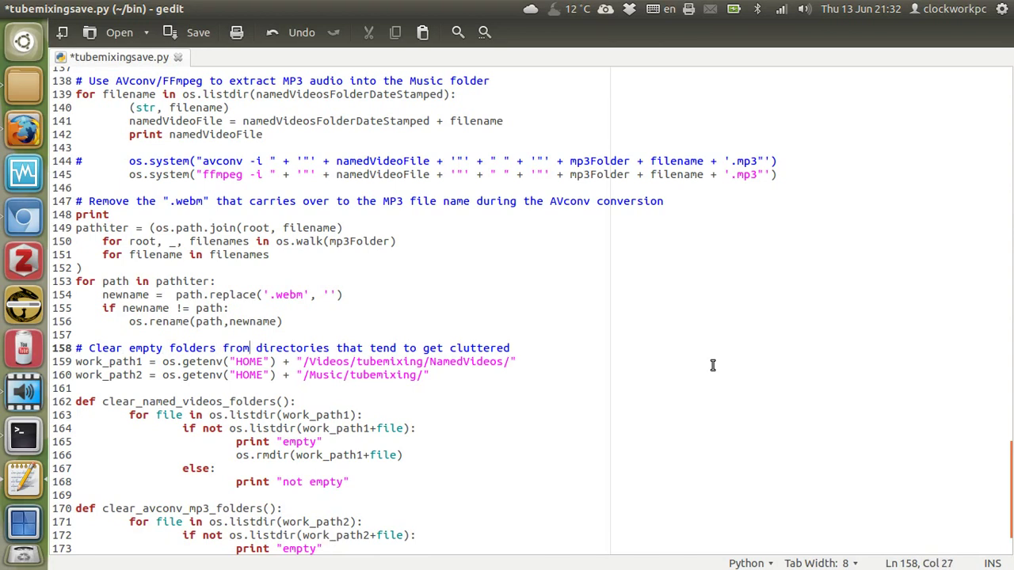
pyautogui.hotkey('ctrl', 'Left')
pyautogui.hotkey('ctrl', 'Left')
pyautogui.hotkey('ctrl', 'Right')
pyautogui.press('Right')
# Return to the beginning of the script at line 1.
pyautogui.press('pageup')
pyautogui.press('pageup')
pyautogui.hotkey('ctrl', 'Home')
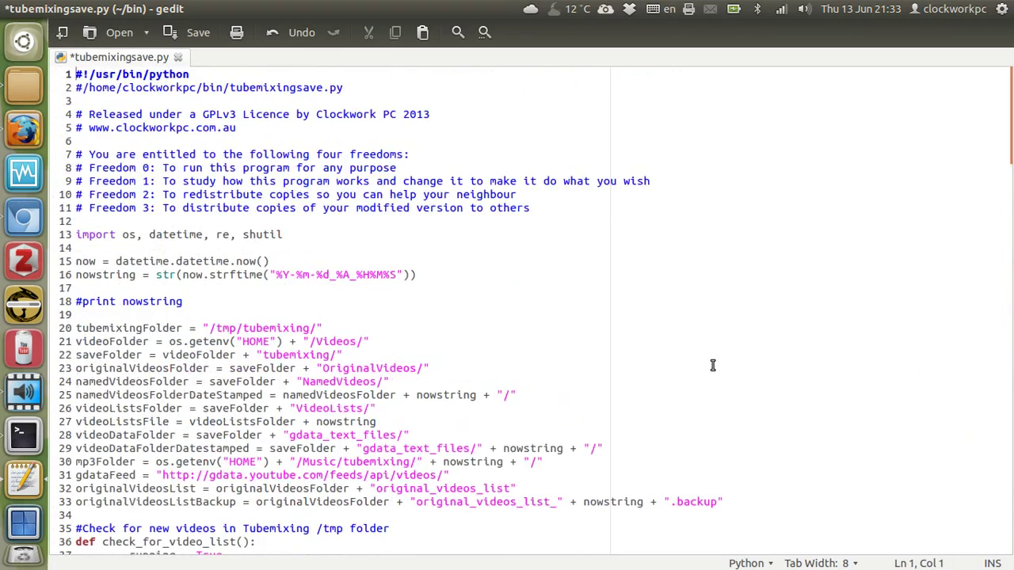
# Select the three mkdir commands on lines 47 to 49 that create the date-stamped folders.
pyautogui.press('Down')
pyautogui.press('Down')
pyautogui.press('Down')
pyautogui.press('Down')
pyautogui.press('Down')
pyautogui.press('Down')
pyautogui.press('Down')
pyautogui.press('Down')
pyautogui.press('Down')
pyautogui.press('Down')
pyautogui.press('Down')
pyautogui.press('Down')
pyautogui.press('Down')
pyautogui.press('Down')
pyautogui.press('Down')
pyautogui.press('Down')
pyautogui.press('Down')
pyautogui.press('Down')
pyautogui.press('Down')
pyautogui.press('Down')
pyautogui.press('Down')
pyautogui.press('Down')
pyautogui.press('Down')
pyautogui.press('Down')
pyautogui.press('Down')
pyautogui.press('Down')
pyautogui.press('Up')
pyautogui.press('Up')
pyautogui.press('Up')
pyautogui.press('Up')
pyautogui.press('Up')
pyautogui.press('Up')
pyautogui.press('Up')
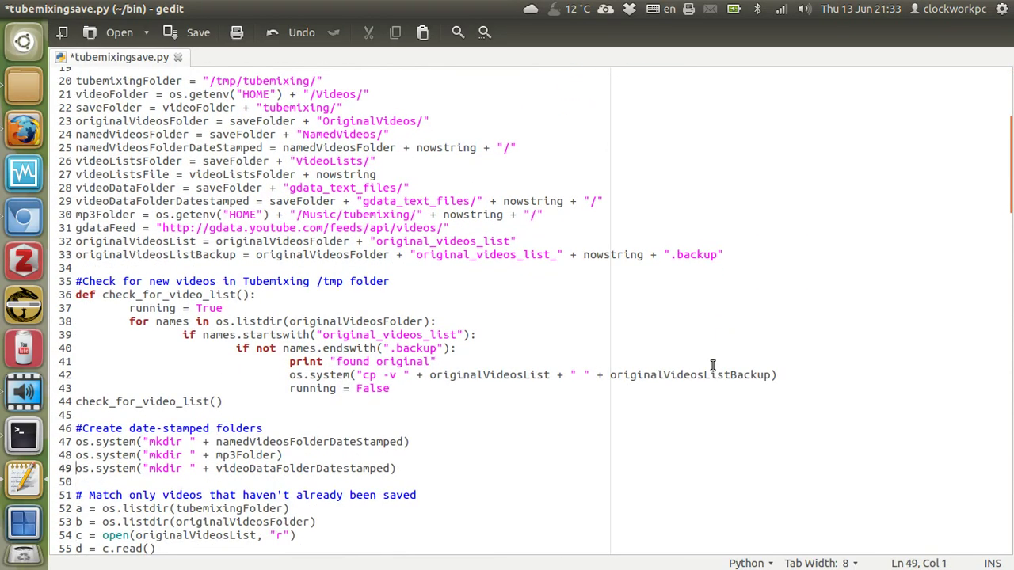
pyautogui.hotkey('shift', 'Down')
pyautogui.hotkey('shift', 'Down')
pyautogui.hotkey('shift', 'Down')
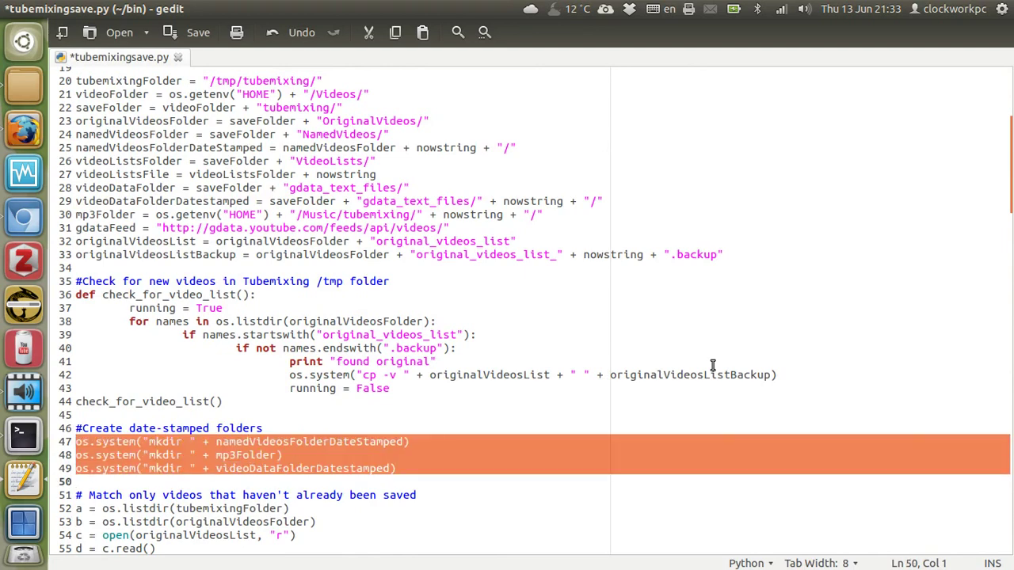
# Return to the clear_named_videos_folders function near the script's end and examine its os.listdir check on line 164.
pyautogui.hotkey('ctrl', 'End')
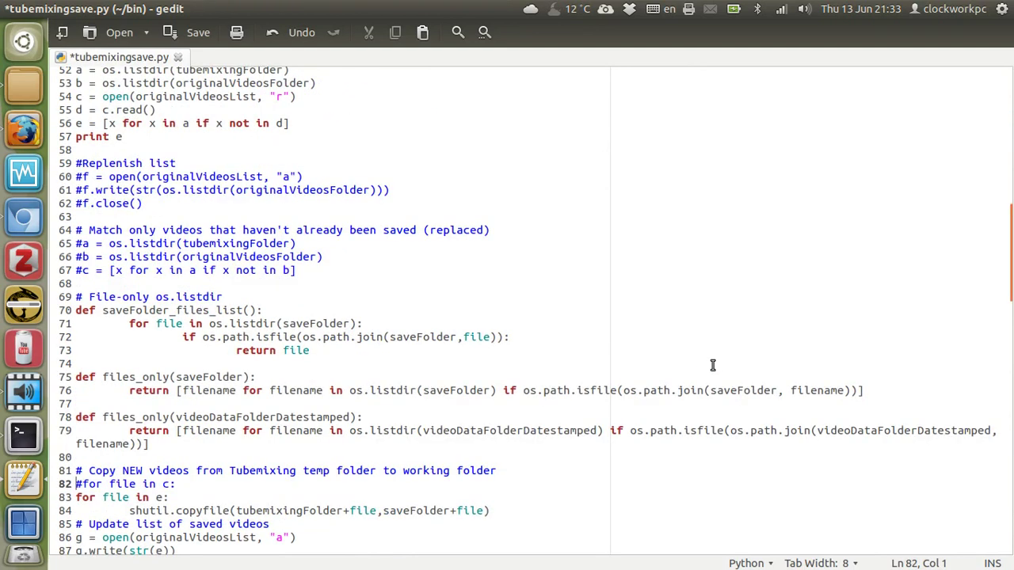
pyautogui.press('Up')
pyautogui.press('Up')
pyautogui.press('Up')
pyautogui.press('Up')
pyautogui.press('Up')
pyautogui.press('Up')
pyautogui.press('Up')
pyautogui.press('Up')
pyautogui.press('Up')
pyautogui.press('Up')
pyautogui.press('Up')
pyautogui.press('Up')
pyautogui.press('Up')
pyautogui.press('Up')
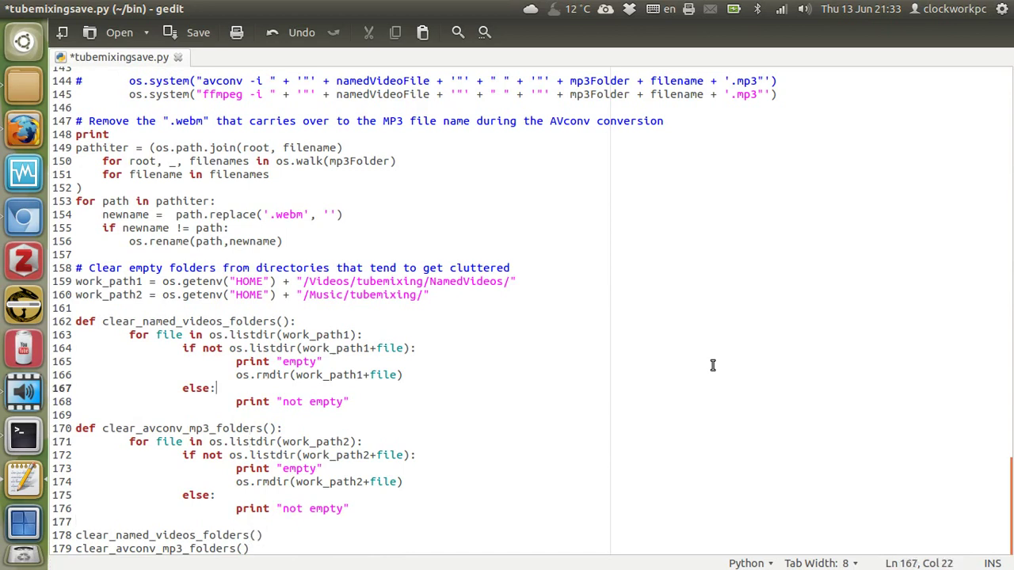
pyautogui.press('Down')
pyautogui.press('Up')
pyautogui.press('Up')
pyautogui.press('Up')
pyautogui.press('Right')
pyautogui.press('Down')
pyautogui.press('Left')
pyautogui.press('Left')
pyautogui.press('Left')
pyautogui.press('Left')
pyautogui.press('Left')
pyautogui.hotkey('ctrl', 'Right')
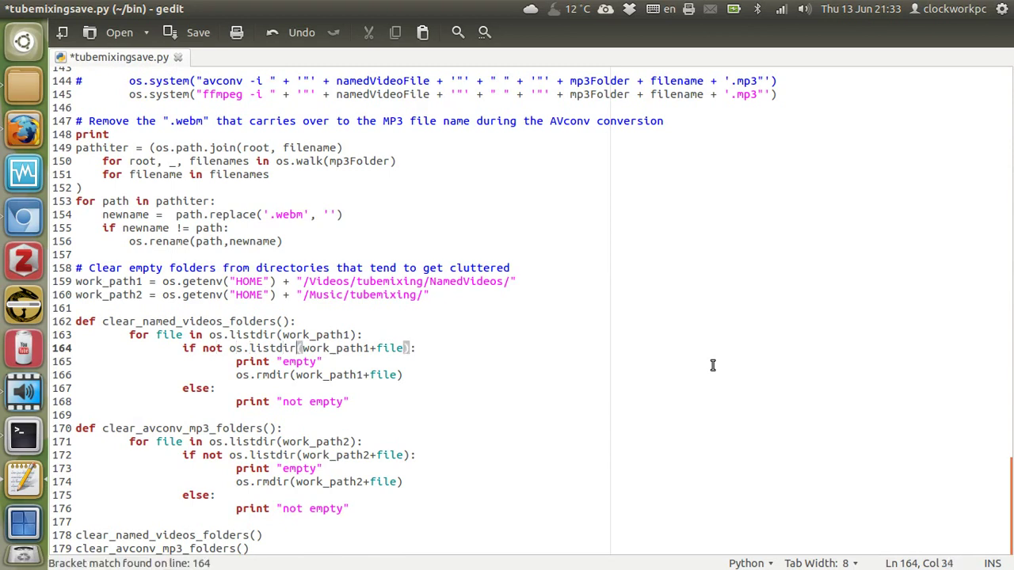
pyautogui.press('Right')
pyautogui.press('Right')
pyautogui.press('Right')
pyautogui.press('Right')
pyautogui.press('Right')
pyautogui.press('Right')
pyautogui.press('Right')
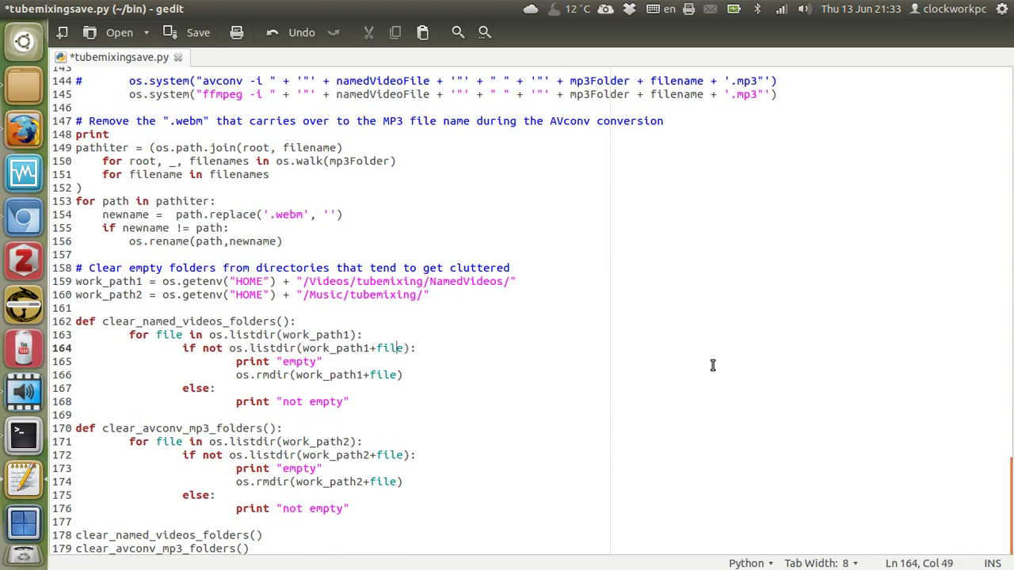
# Examine the os.rmdir call on line 166 that removes empty folders.
pyautogui.press('Right')
pyautogui.press('Down')
pyautogui.press('Down')
pyautogui.press('Left')
pyautogui.press('Left')
pyautogui.press('Left')
pyautogui.press('Left')
pyautogui.press('Left')
pyautogui.press('Left')
pyautogui.press('Left')
pyautogui.press('Left')
pyautogui.press('Left')
pyautogui.press('Left')
pyautogui.press('Left')
# Look through the clear_avconv_mp3_folders function and the two function calls on lines 178 and 179.
pyautogui.press('Down')
pyautogui.press('Down')
pyautogui.press('Left')
pyautogui.press('Left')
pyautogui.press('Left')
pyautogui.press('Down')
pyautogui.press('Down')
pyautogui.press('Home')
pyautogui.press('Down')
pyautogui.press('Down')
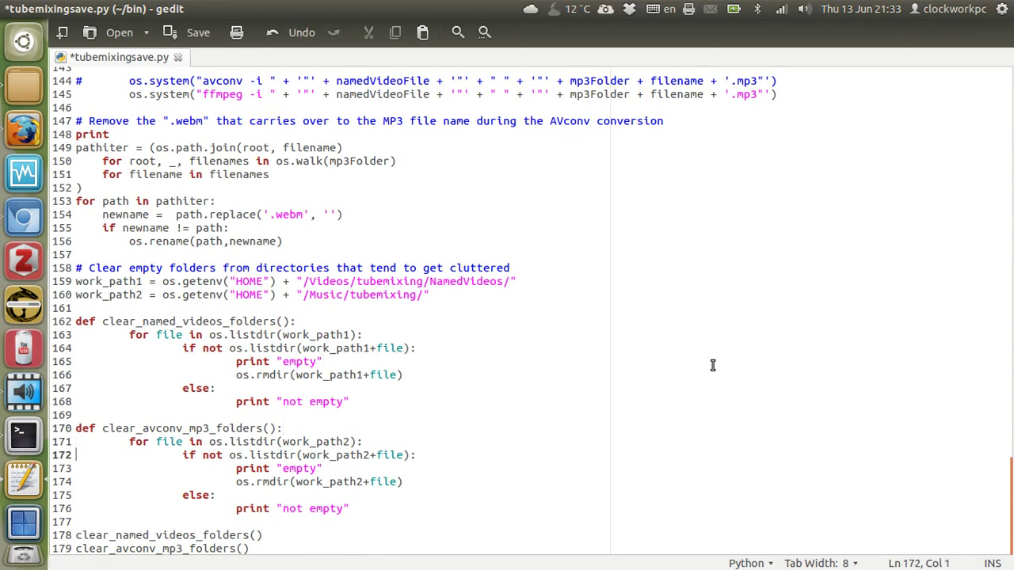
pyautogui.press('Down')
pyautogui.press('Down')
pyautogui.press('Down')
pyautogui.press('Down')
pyautogui.press('Down')
pyautogui.press('Down')
pyautogui.press('Down')
pyautogui.press('End')
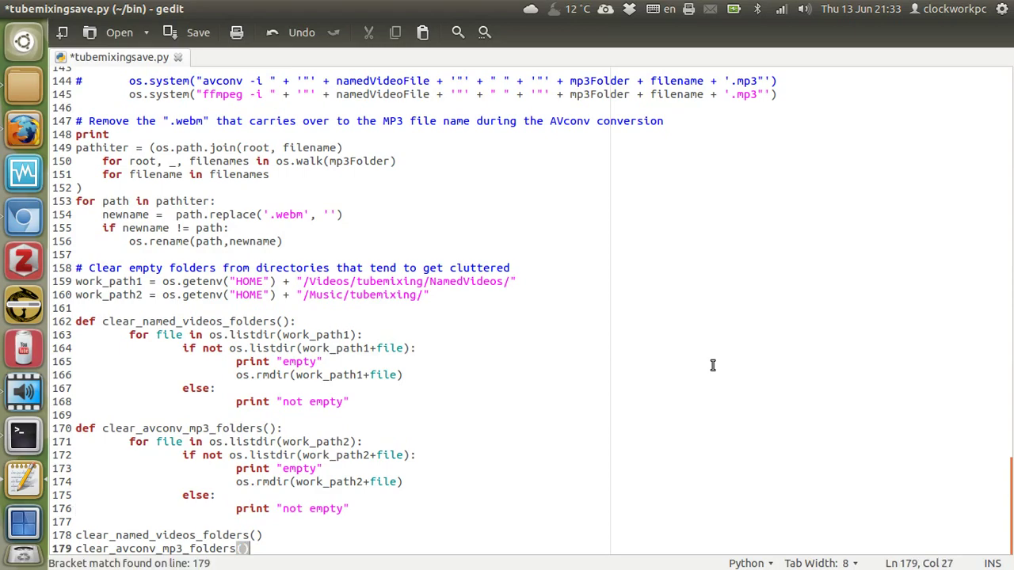
# Switch to the file manager and examine the untitled empty folders in NamedVideos.
pyautogui.hotkey('alt', 'Tab')
pyautogui.hotkey('alt', 'Tab')
pyautogui.hotkey('alt', 'Tab')
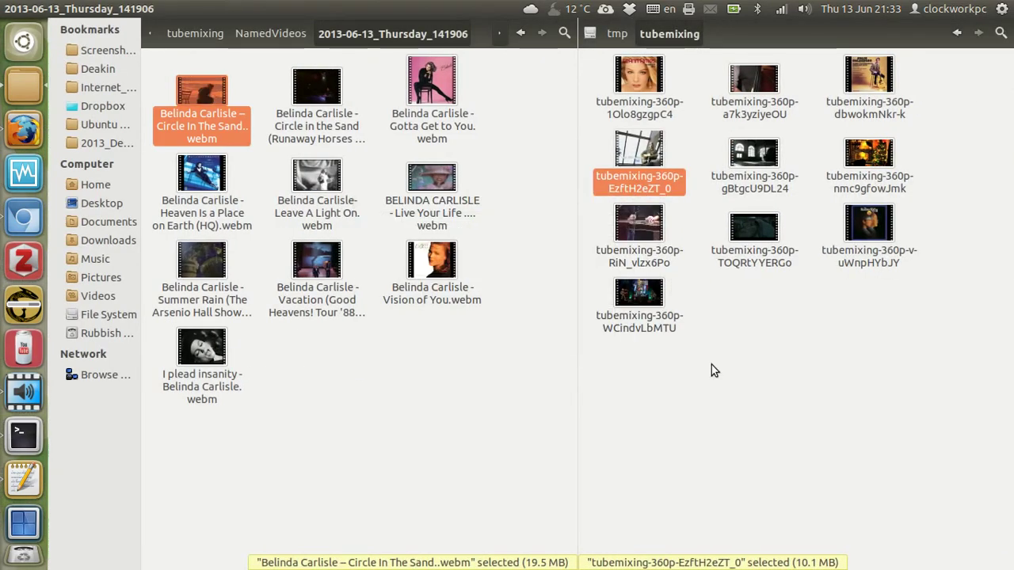
pyautogui.hotkey('alt', 'Home')
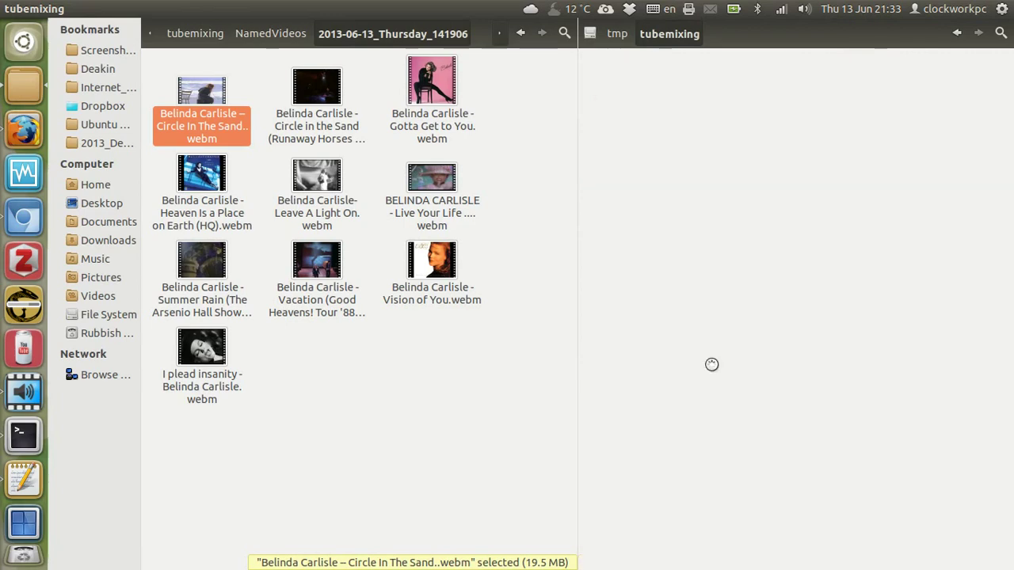
pyautogui.hotkey('alt', 'Left')
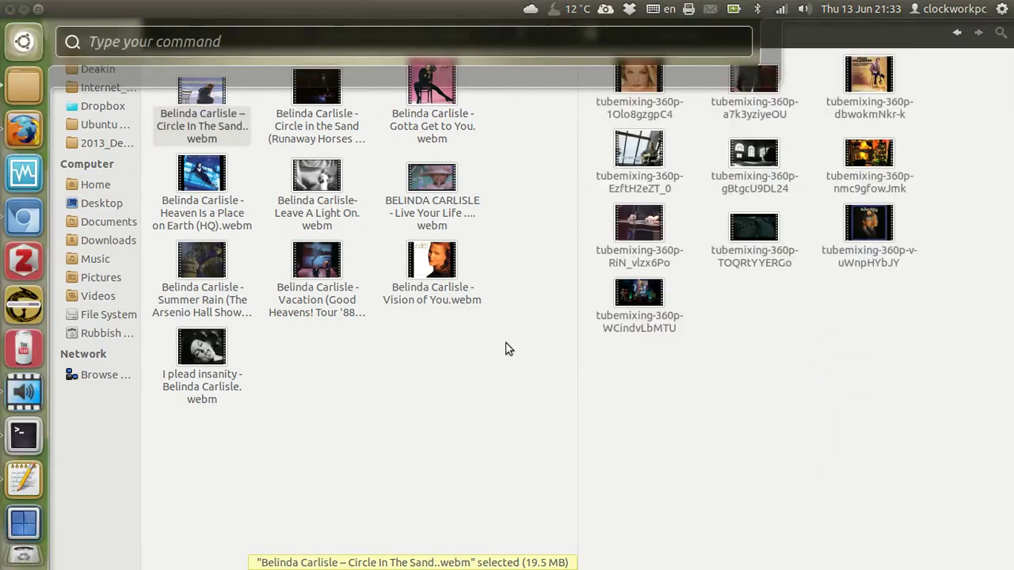
pyautogui.press('Escape')
pyautogui.hotkey('alt', 'Up')
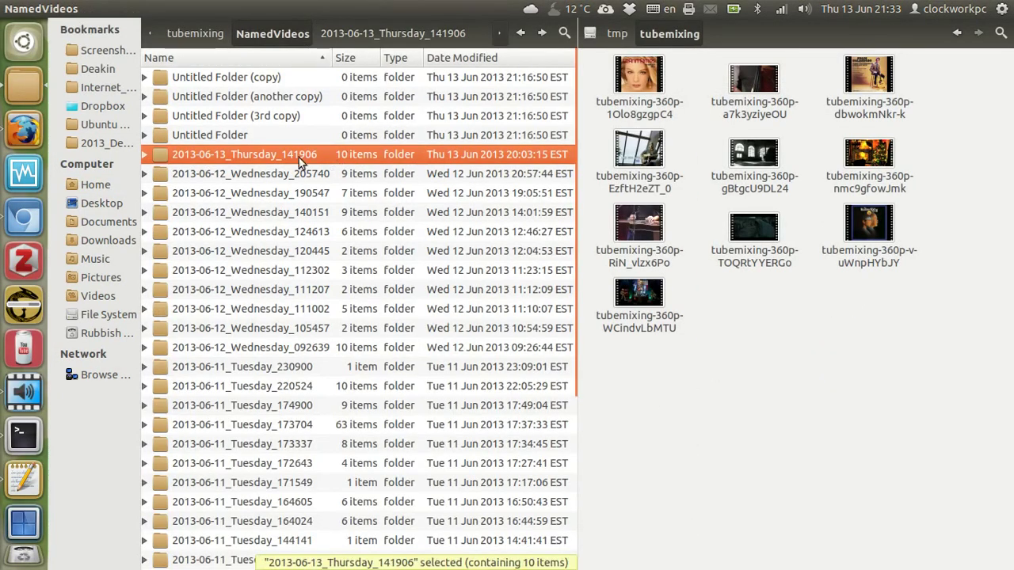
pyautogui.click(346, 98)
pyautogui.press('Up')
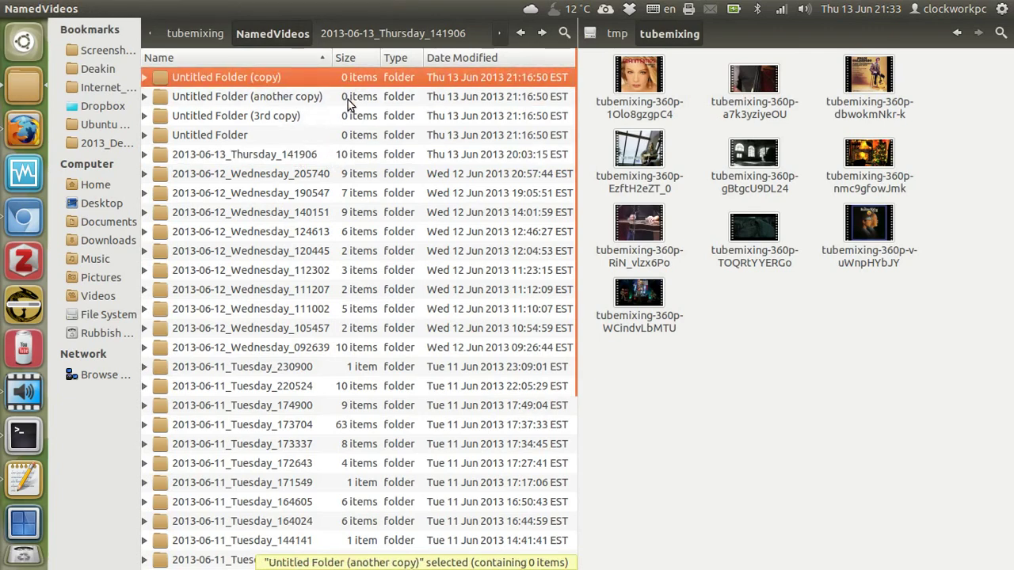
# Switch to the workspace showing the Music tubemixing folder and review the empty folders there and in NamedVideos.
pyautogui.hotkey('ctrl', 'alt', 'Right')
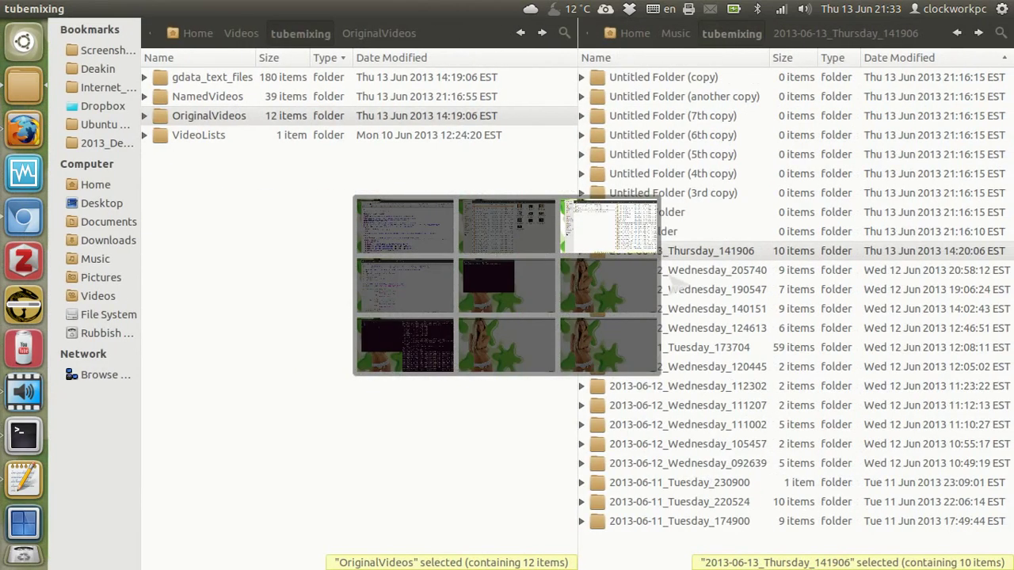
pyautogui.click(705, 136)
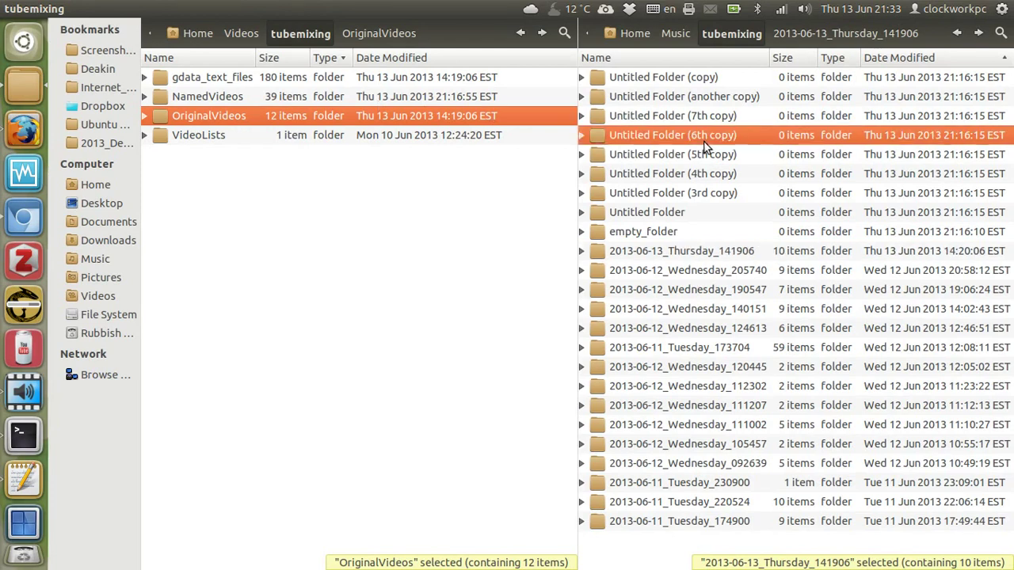
pyautogui.press('Up')
pyautogui.press('Up')
pyautogui.press('Up')
pyautogui.press('Down')
pyautogui.press('Down')
pyautogui.press('Down')
pyautogui.press('Down')
pyautogui.press('Down')
pyautogui.press('Down')
pyautogui.press('Down')
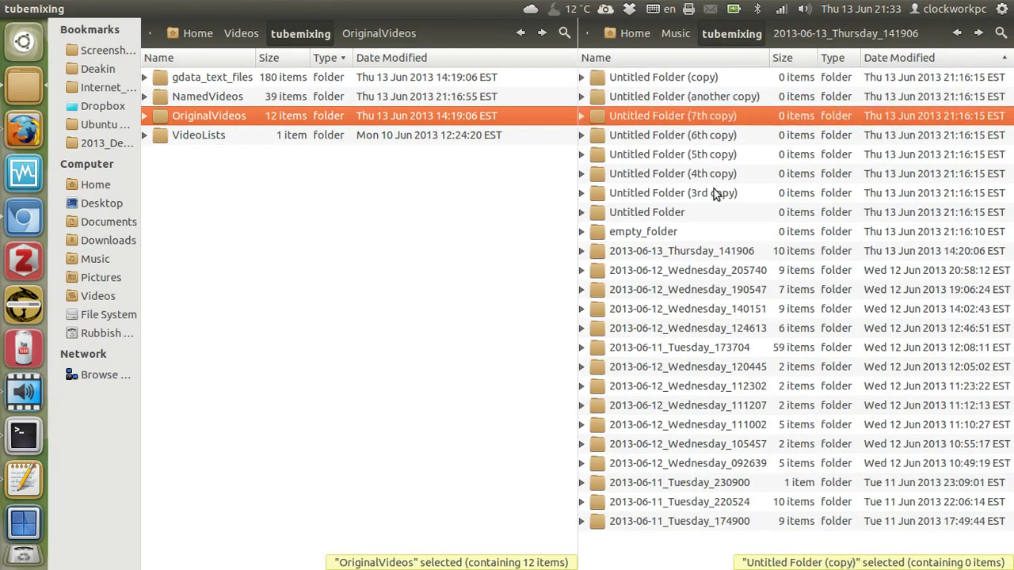
pyautogui.press('Down')
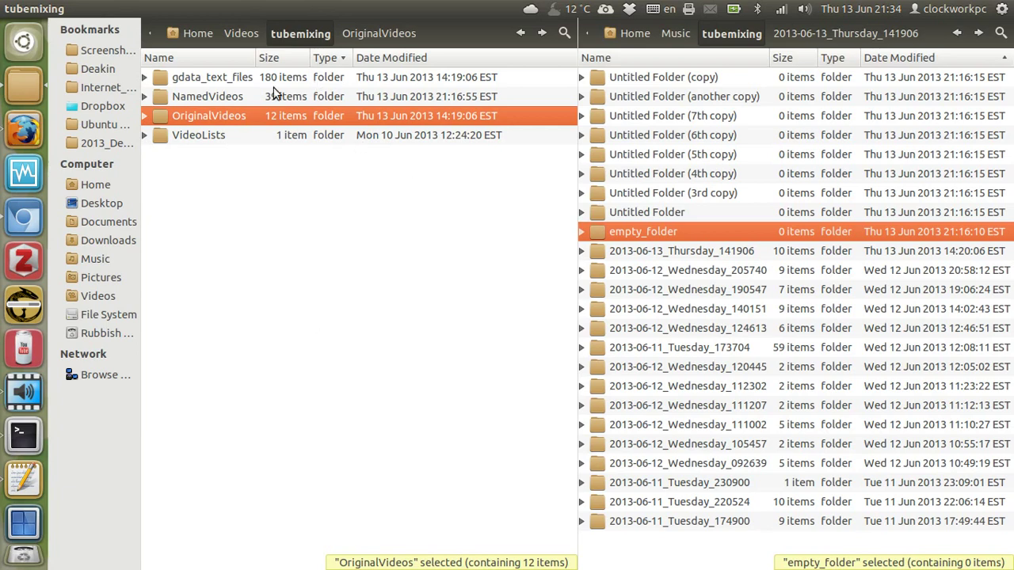
pyautogui.doubleClick(240, 99)
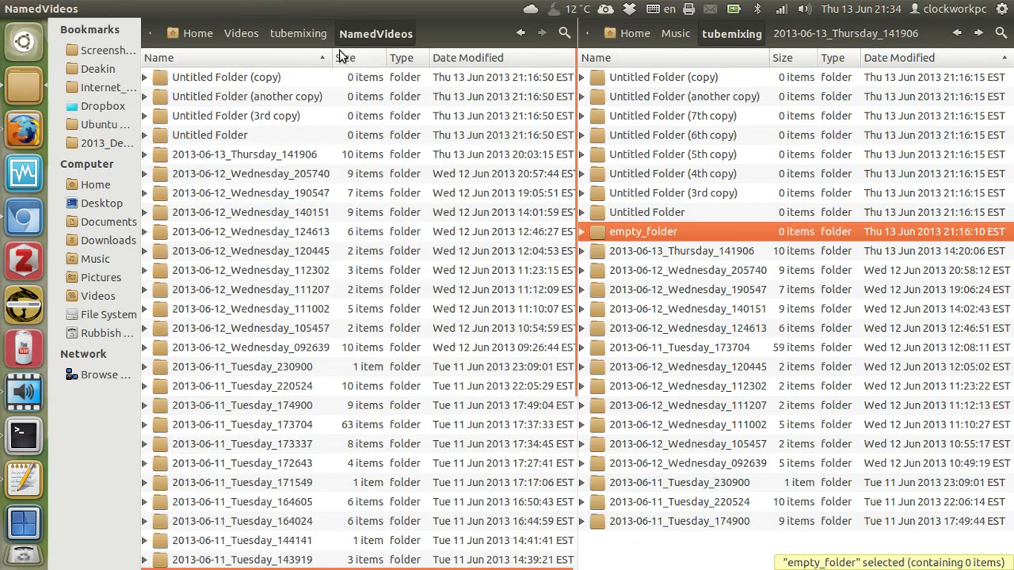
pyautogui.click(300, 35)
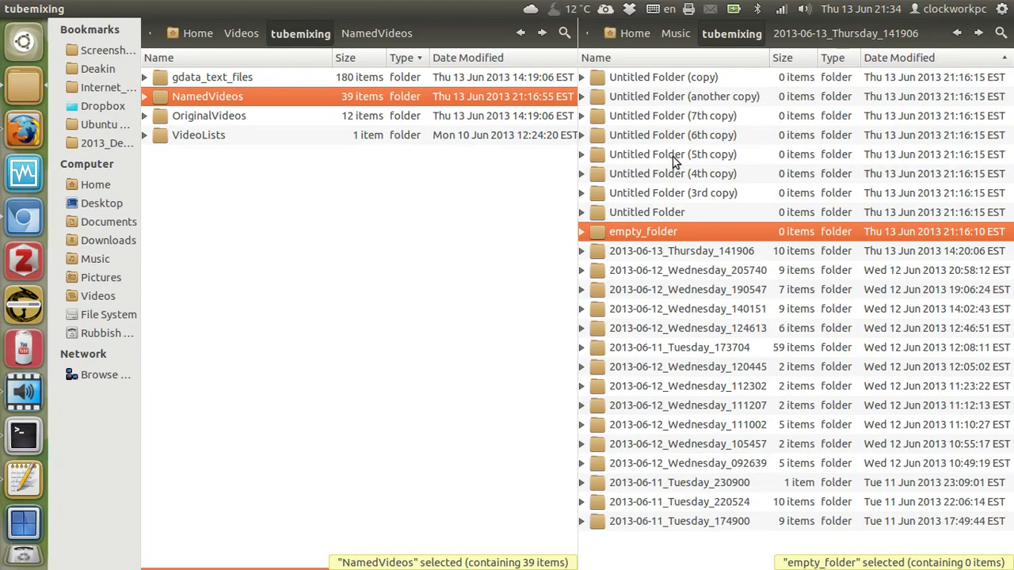
# Run the Tubemixer Save action on the workspace showing the Videos and Music tubemixing folders.
pyautogui.hotkey('alt', 'Tab')
pyautogui.hotkey('alt', 'Tab')
pyautogui.hotkey('alt', 'Tab')
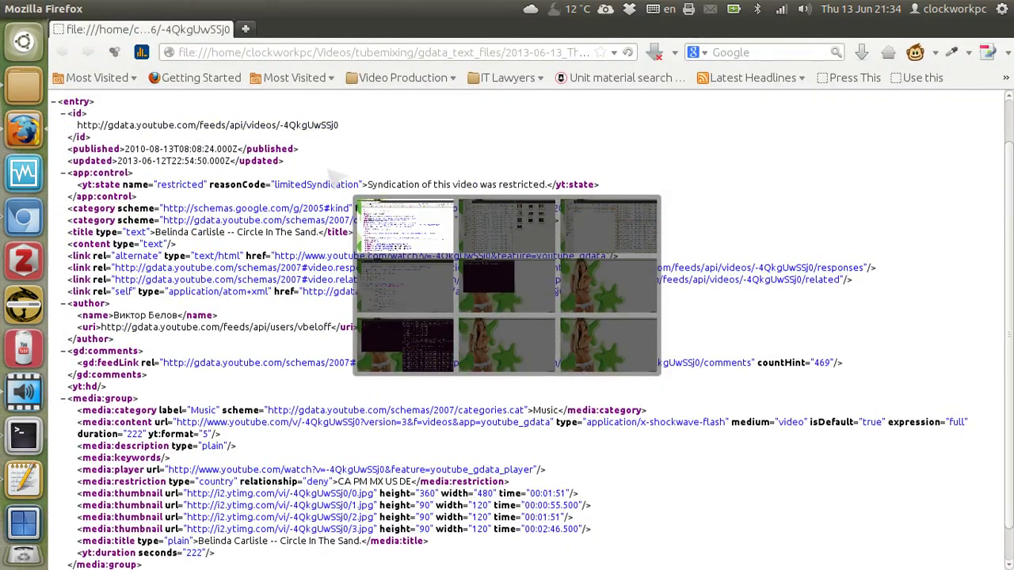
pyautogui.hotkey('alt', 'Tab')
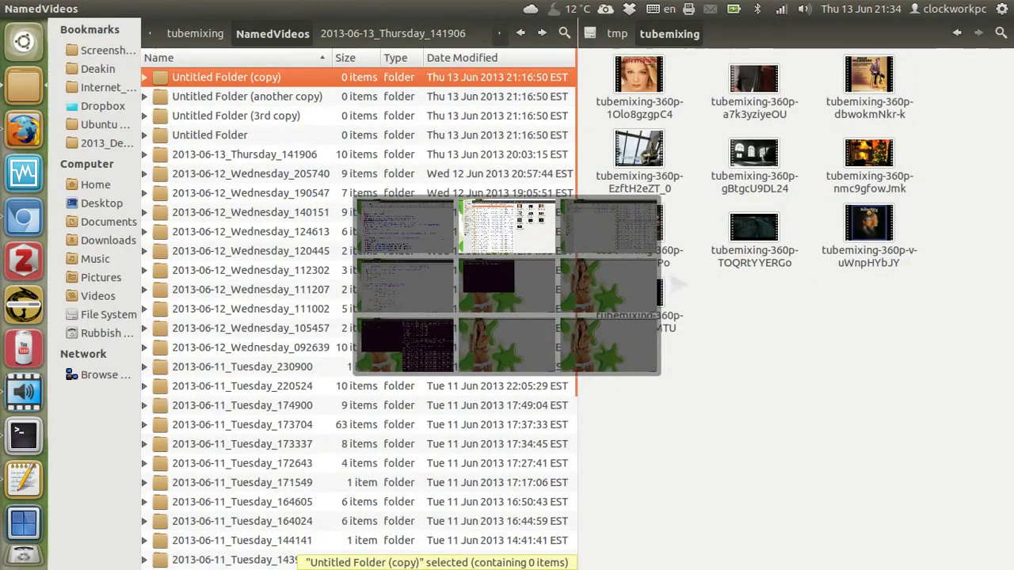
pyautogui.hotkey('alt', 'Tab')
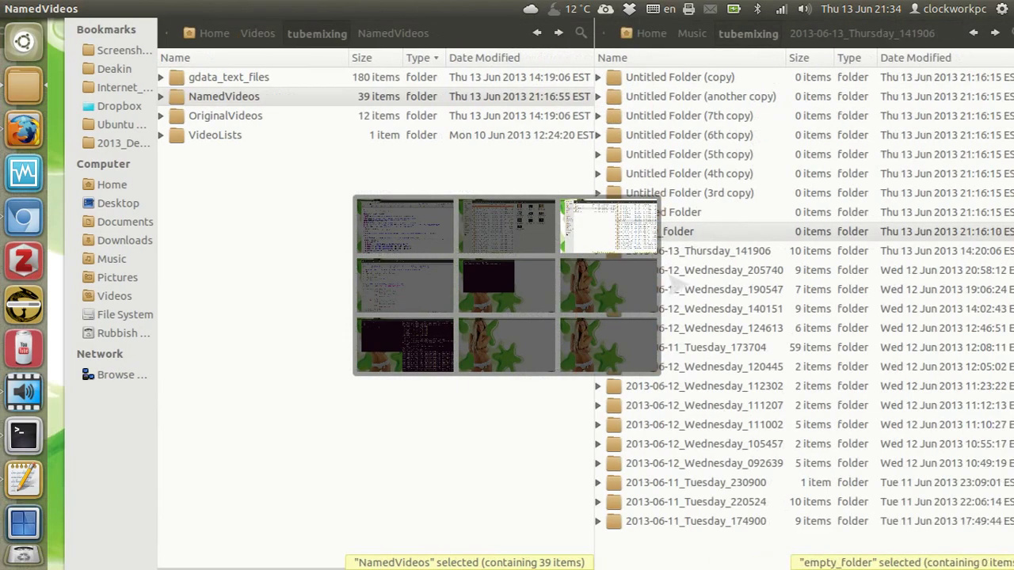
pyautogui.rightClick(31, 358)
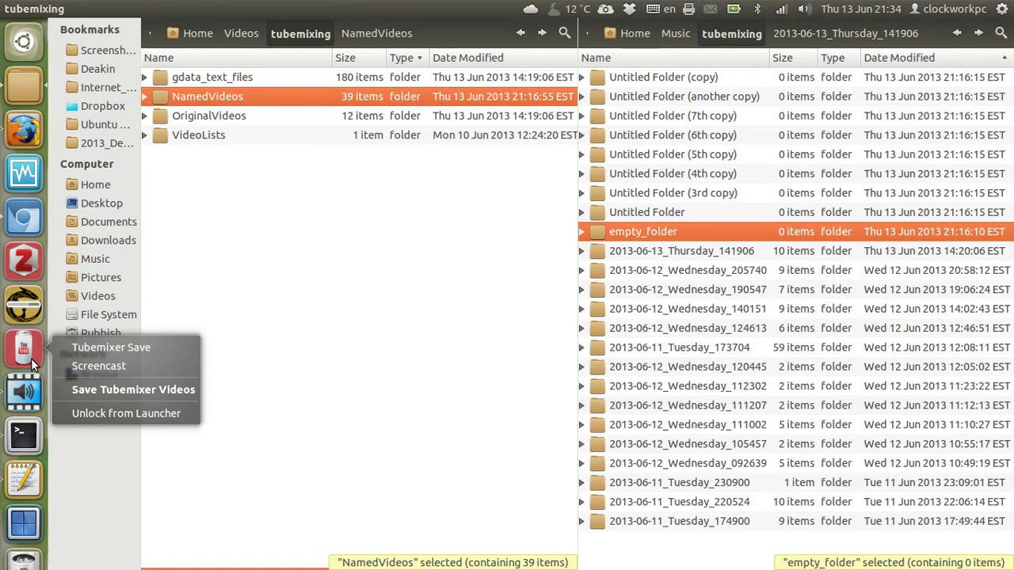
pyautogui.click(102, 351)
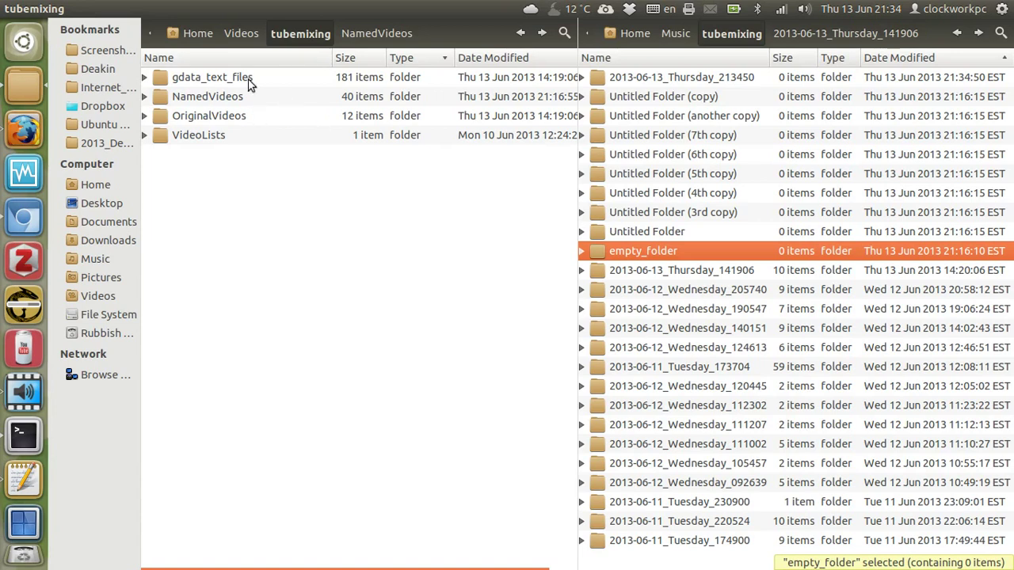
# View the videos in the NamedVideos subfolder 2013-06-13_Thursday_213450, and return to NamedVideos.
pyautogui.doubleClick(206, 96)
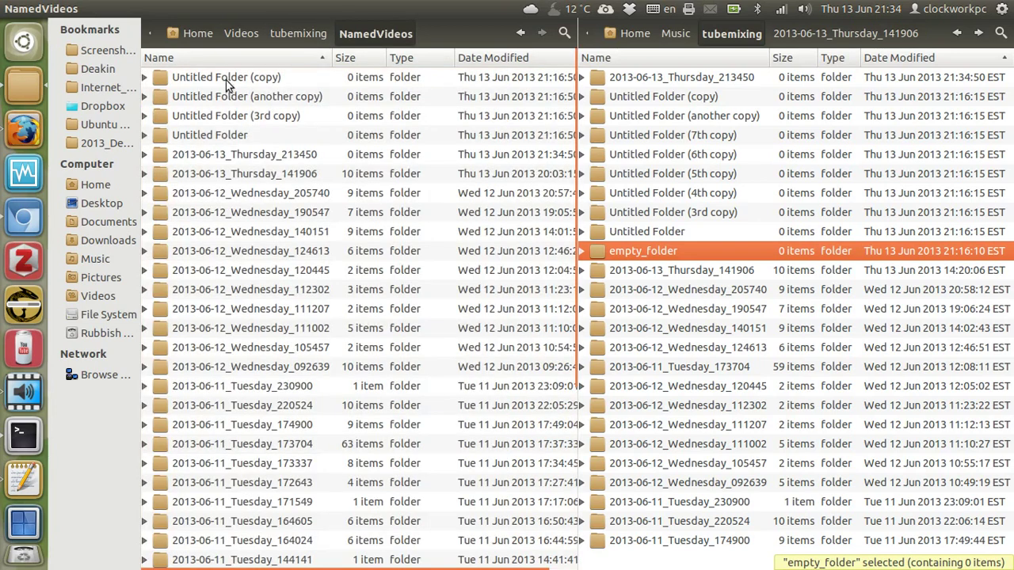
pyautogui.doubleClick(264, 152)
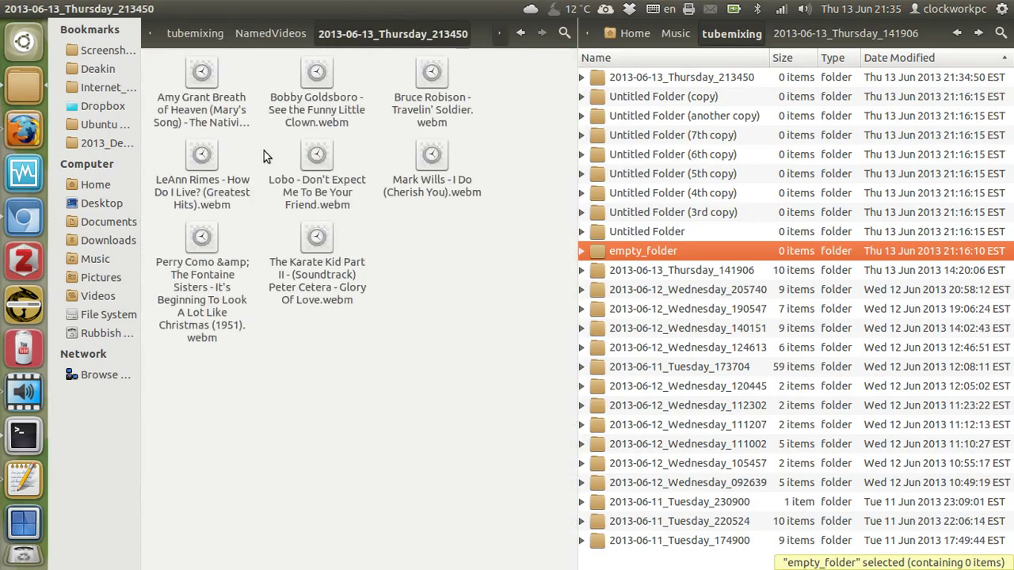
pyautogui.click(294, 32)
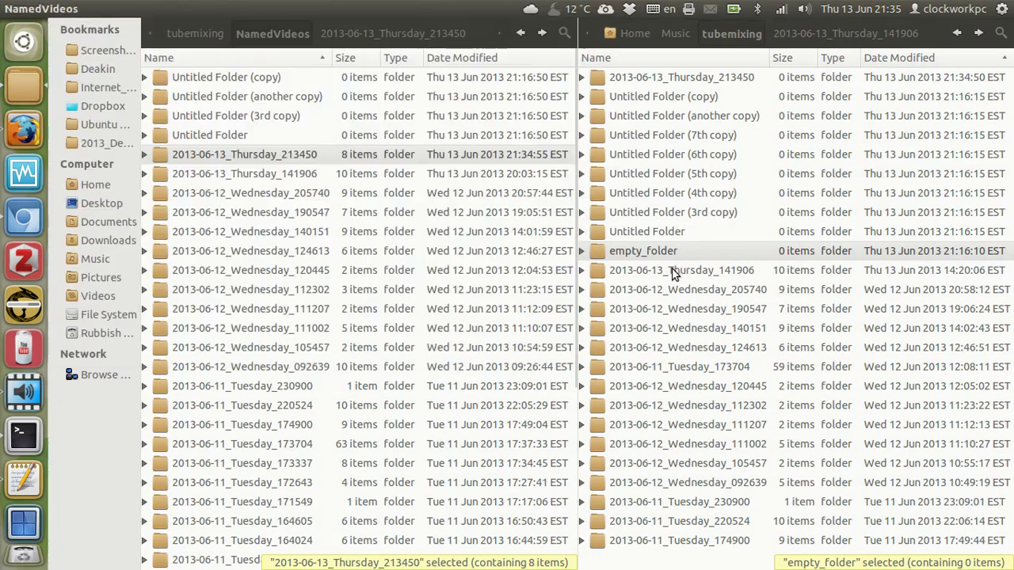
# Check the MP3 files in the Music subfolder 2013-06-13_Thursday_141906, and move the Terminal window away from the file listings.
pyautogui.click(672, 270)
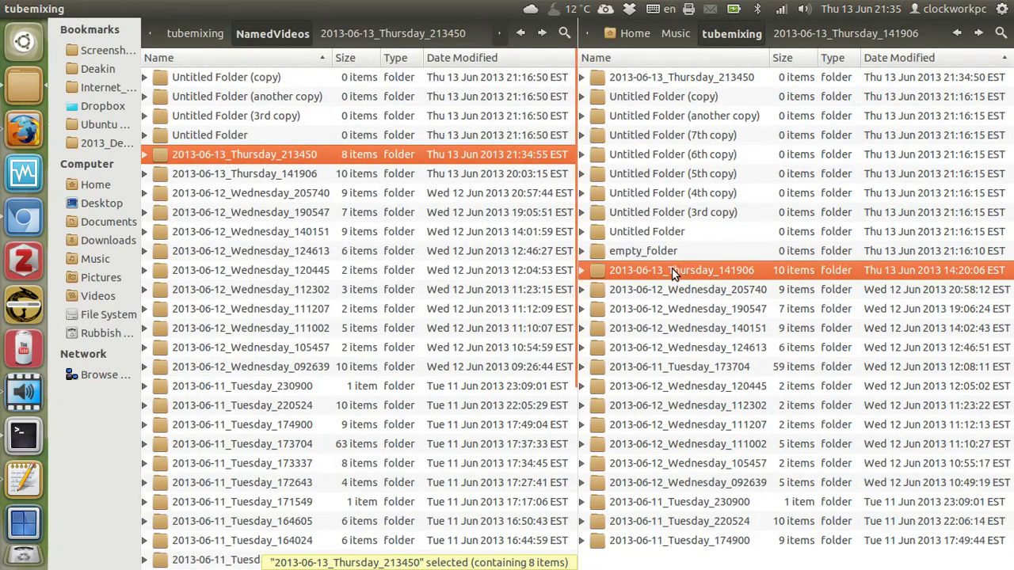
pyautogui.doubleClick(672, 270)
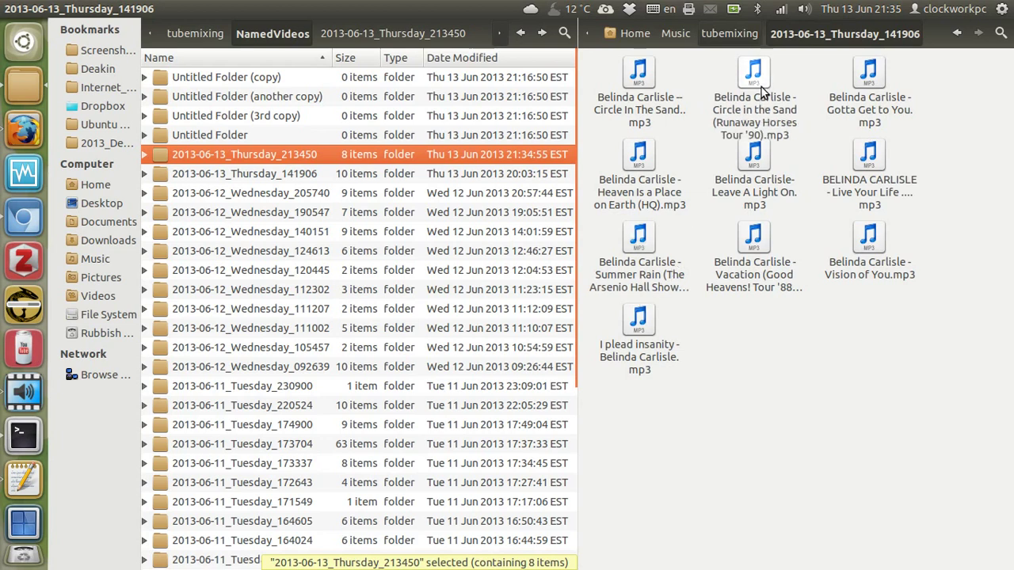
pyautogui.click(746, 39)
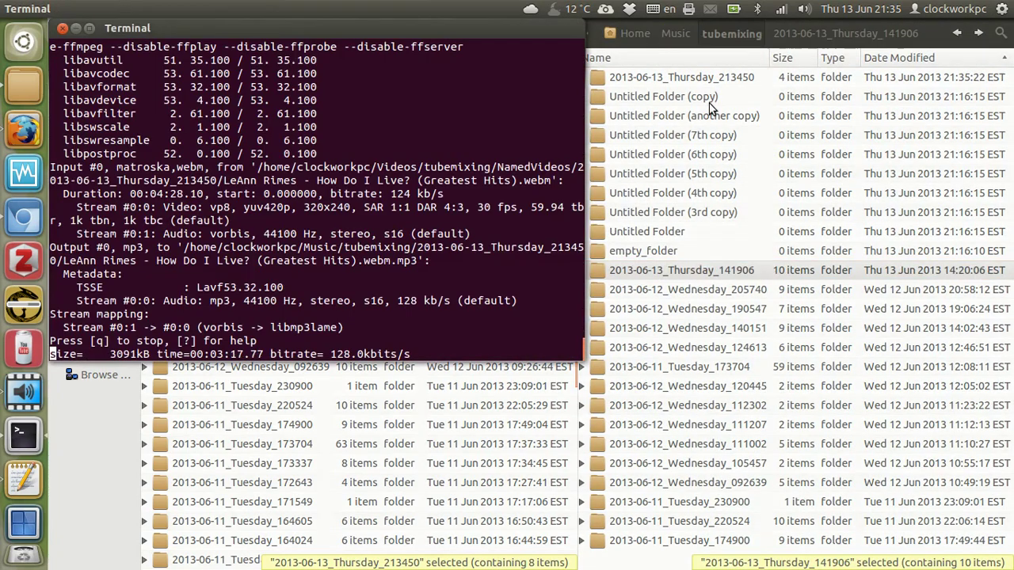
pyautogui.moveTo(381, 21); pyautogui.dragTo(604, 232)
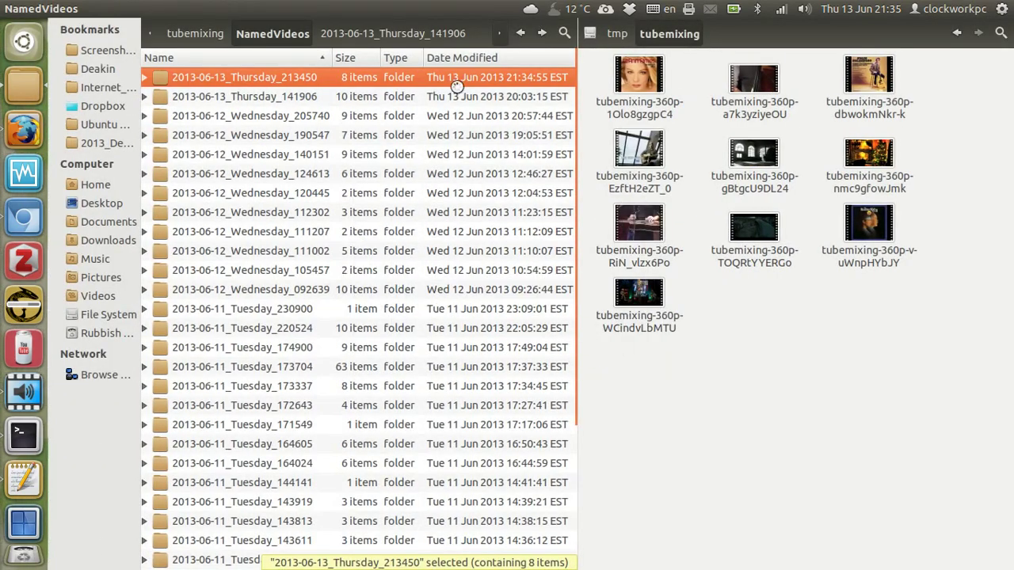
# View the files in the gdata_text_files subfolder 2013-06-13_Thursday_213450, and return to gdata_text_files.
pyautogui.hotkey('alt', 'Up')
pyautogui.press('Escape')
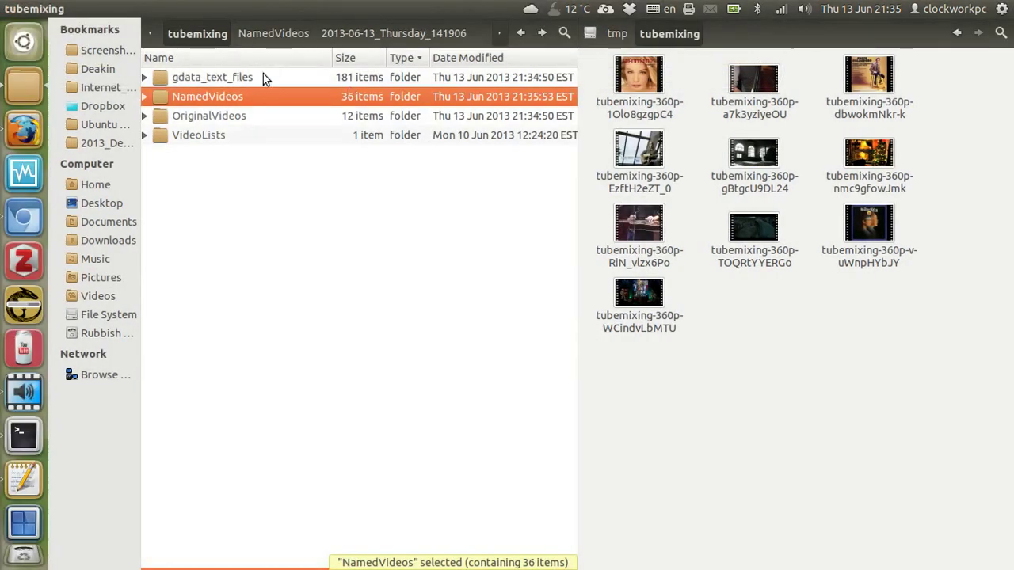
pyautogui.doubleClick(238, 77)
pyautogui.press('Down')
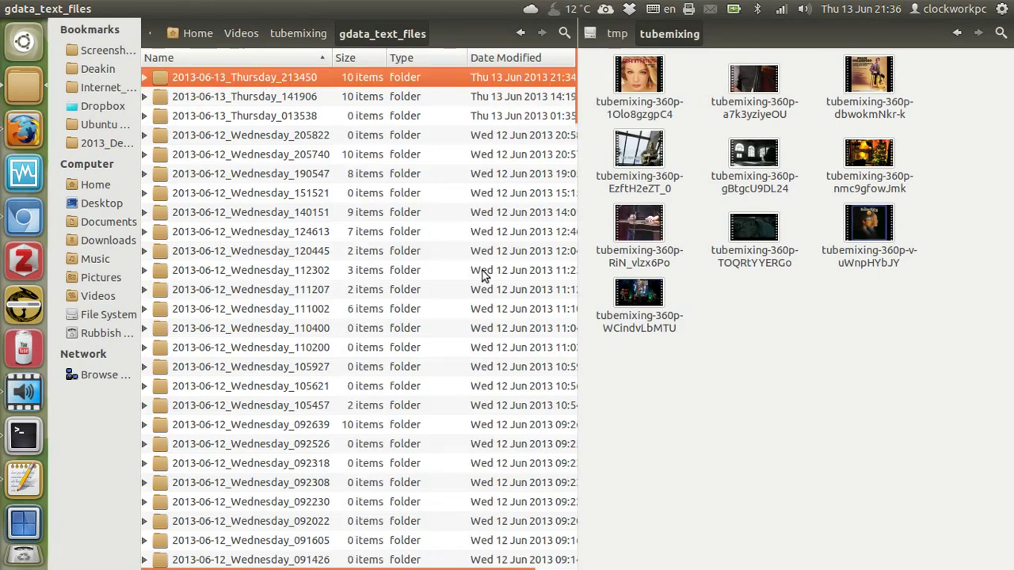
pyautogui.press('Return')
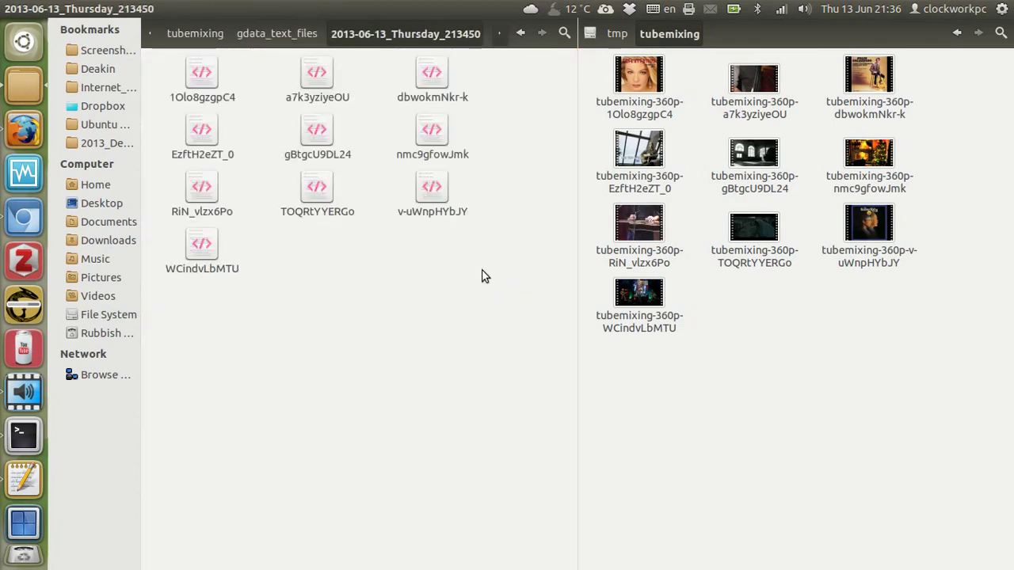
pyautogui.press('BackSpace')
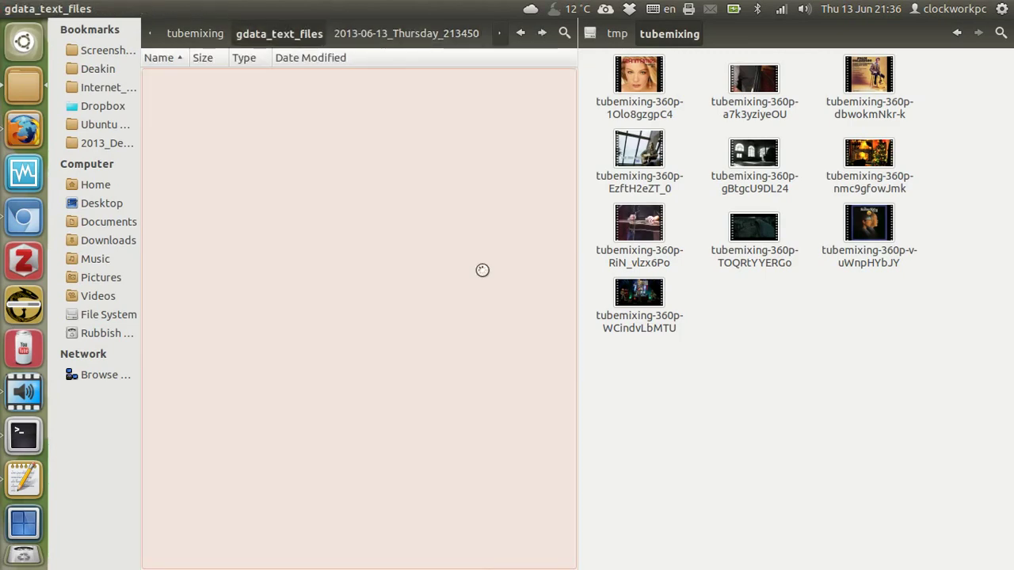
# Open the OriginalVideos folder and go through the backup lists down to original_videos_list_2013-06-13_Thursday_213450.backup.
pyautogui.press('BackSpace')
pyautogui.doubleClick(229, 117)
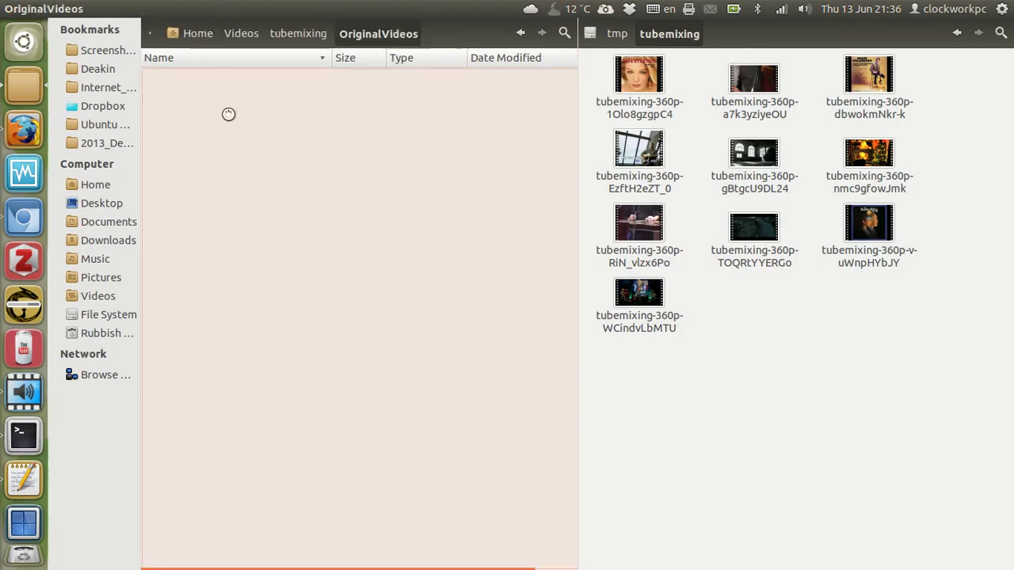
pyautogui.press('Down')
pyautogui.press('Down')
pyautogui.press('Down')
pyautogui.press('Down')
pyautogui.press('Down')
pyautogui.press('Down')
pyautogui.press('Down')
pyautogui.press('Down')
pyautogui.press('Down')
pyautogui.press('Down')
pyautogui.press('Down')
pyautogui.press('Down')
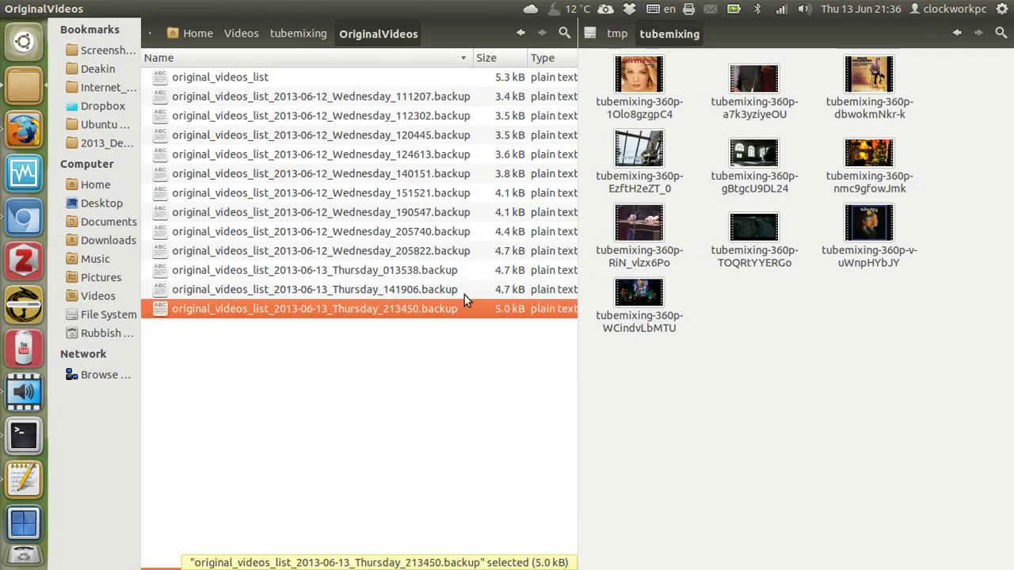
# Open original_videos_list in gedit, examine the video names at the end of the file, and close it.
pyautogui.doubleClick(237, 76)
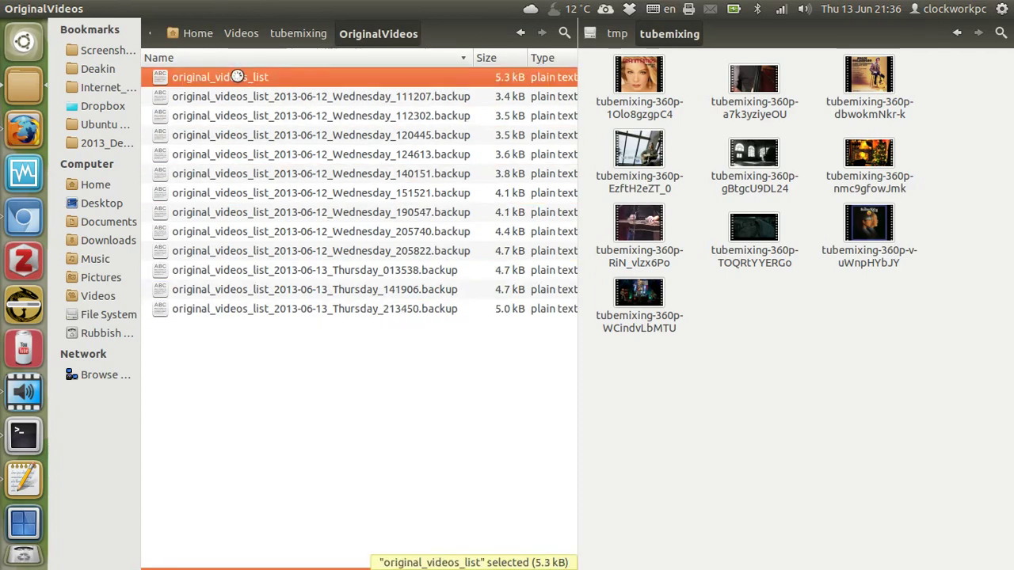
pyautogui.hotkey('ctrl', 'End')
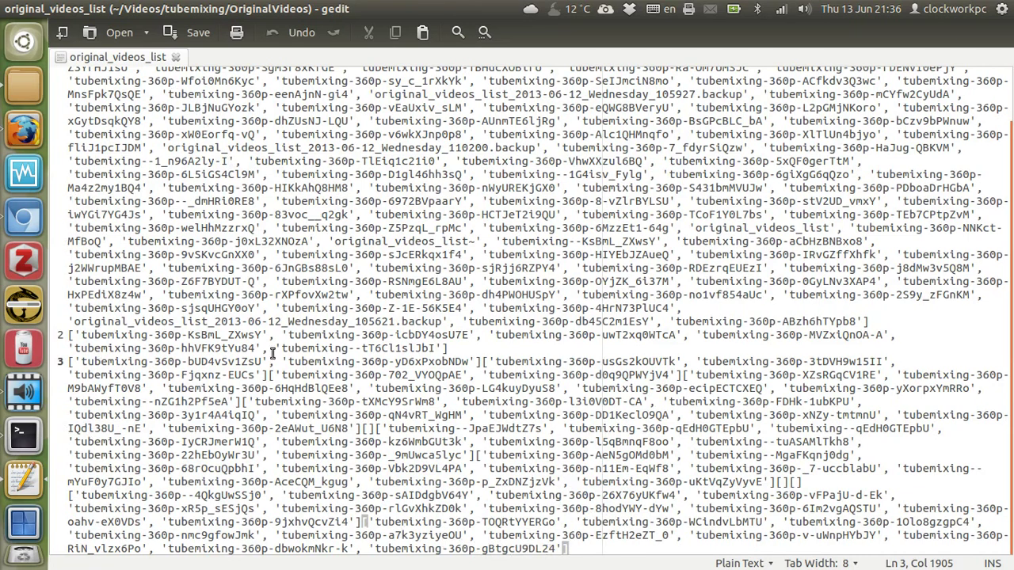
pyautogui.hotkey('ctrl', 'q')
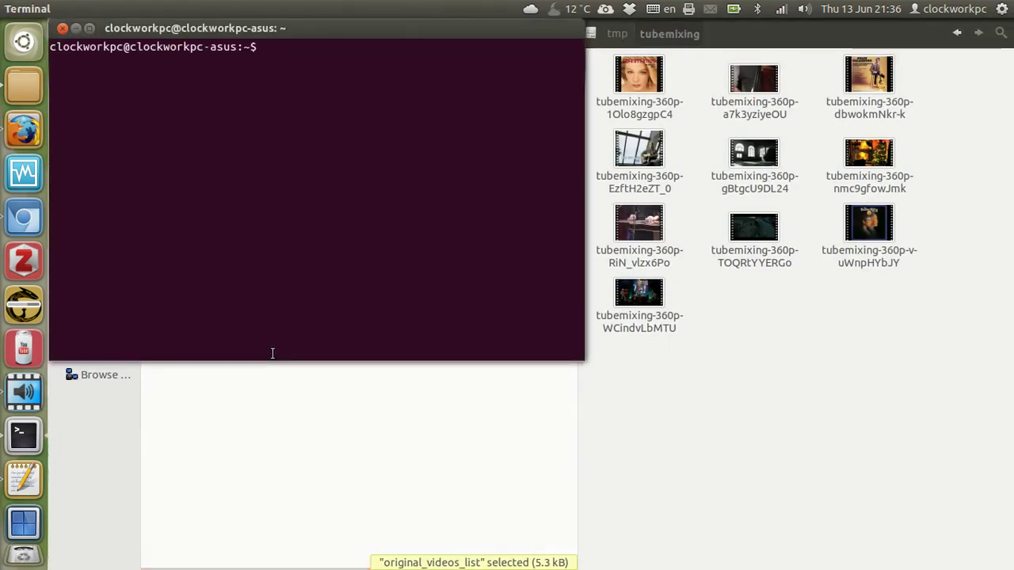
# Run tubemixingsave.py in Terminal with its window moved off the file list, and select original_videos_list_2013-06-13_Thursday_213644.backup in OriginalVideos.
pyautogui.write('tubemixingsave.py')
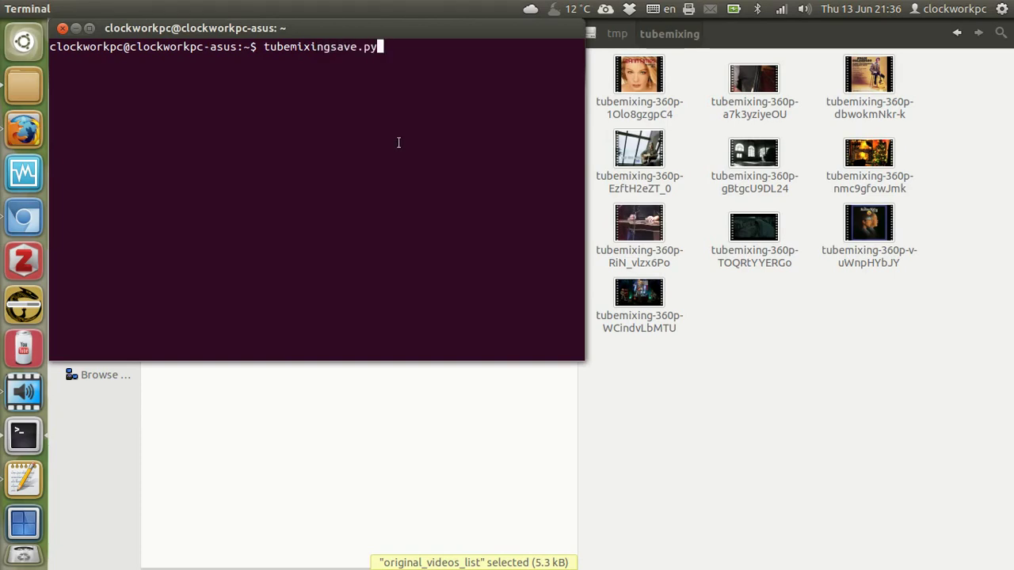
pyautogui.moveTo(417, 29); pyautogui.dragTo(619, 92)
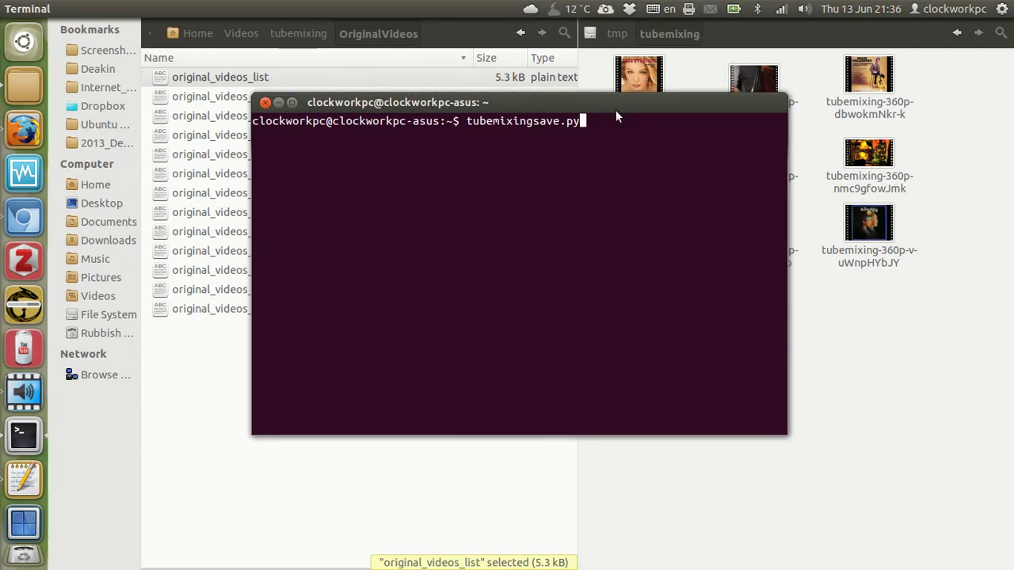
pyautogui.press('Return')
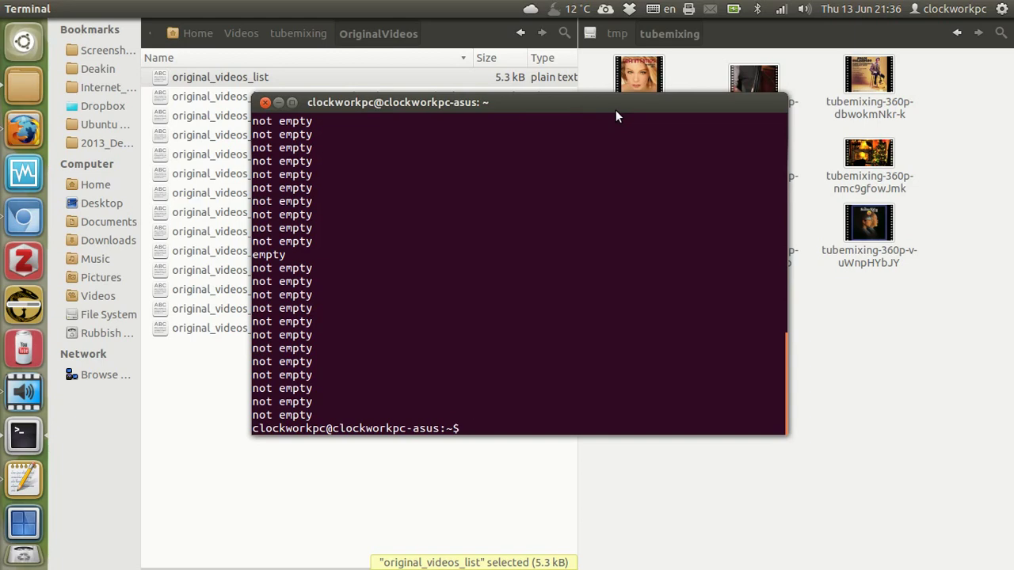
pyautogui.click(228, 334)
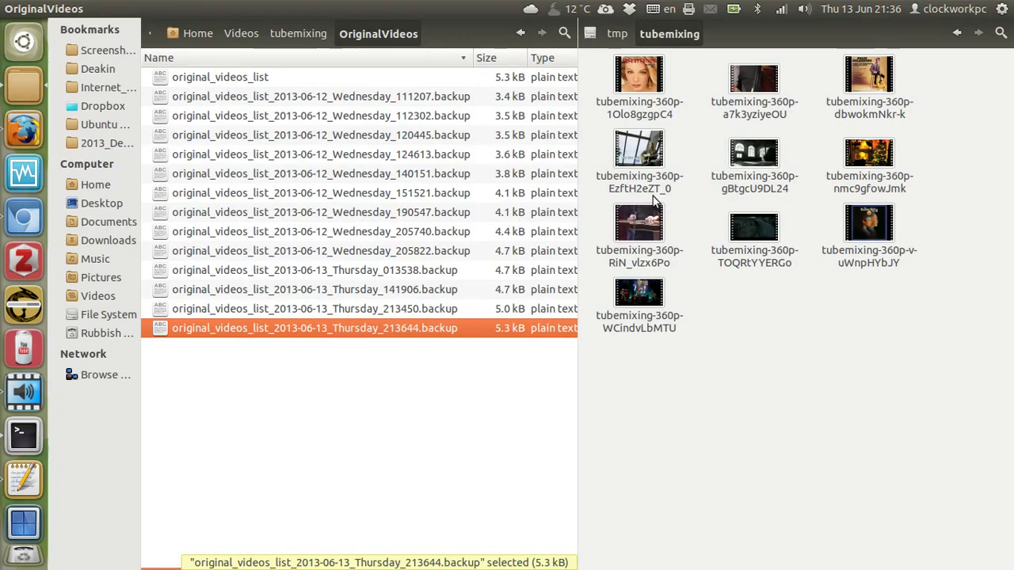
# Switch to Firefox, open the account's own Pastebin page in a new tab, and look through its list of pastes.
pyautogui.hotkey('alt', 'Tab')
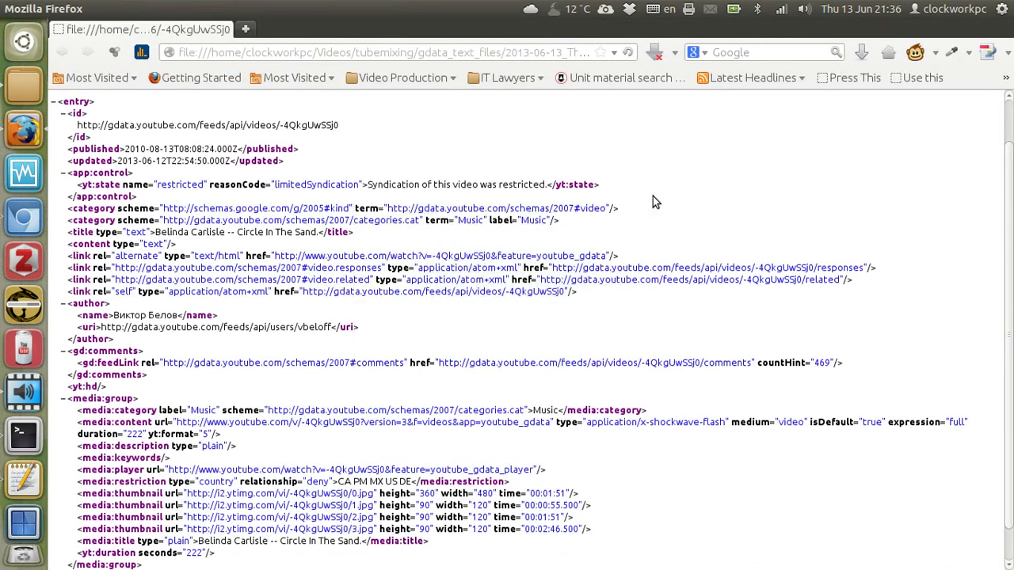
pyautogui.hotkey('ctrl', 't')
pyautogui.write('pastebin.com/')
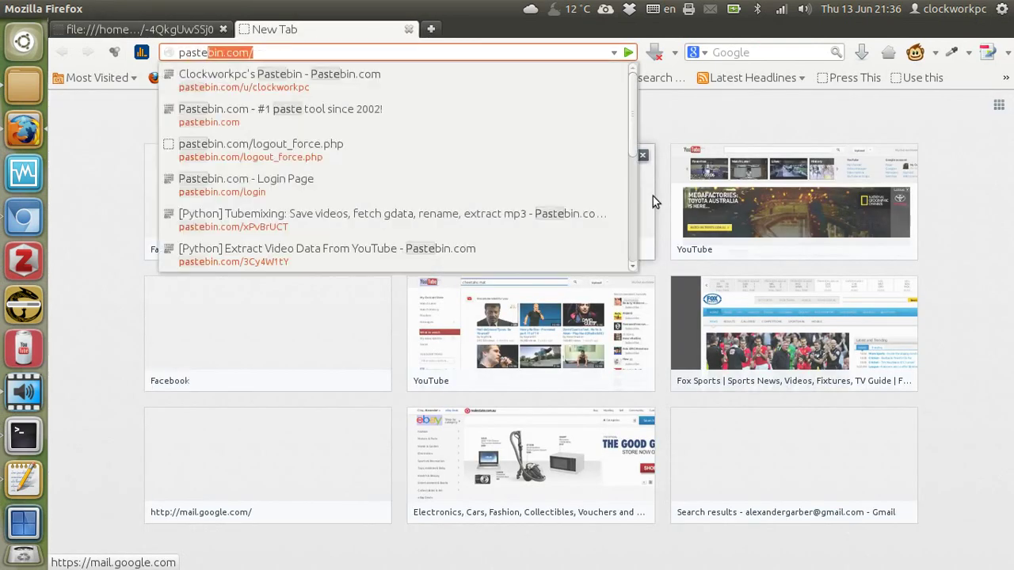
pyautogui.press('Down')
pyautogui.press('Return')
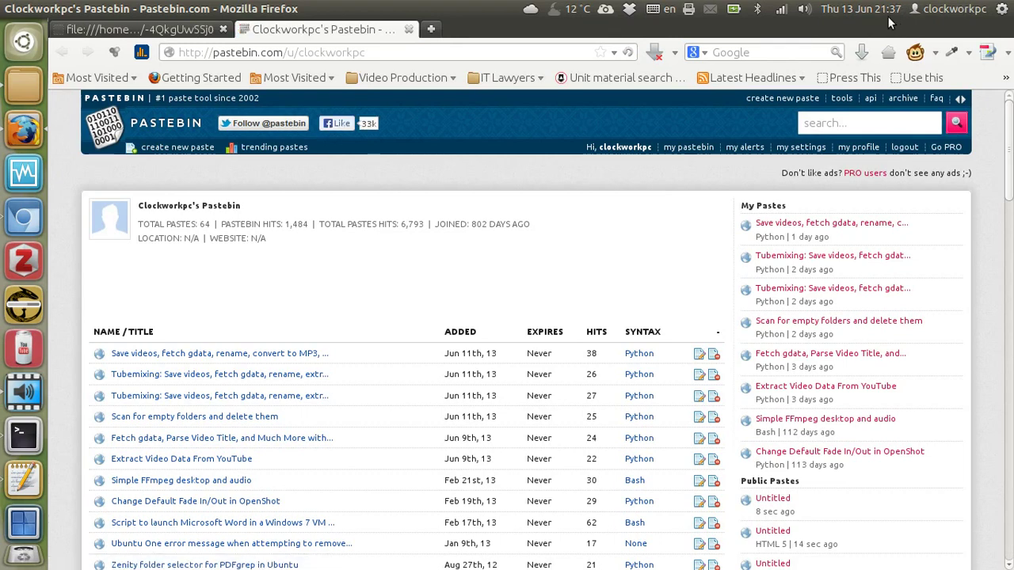
pyautogui.scroll(-2, 525, 262)
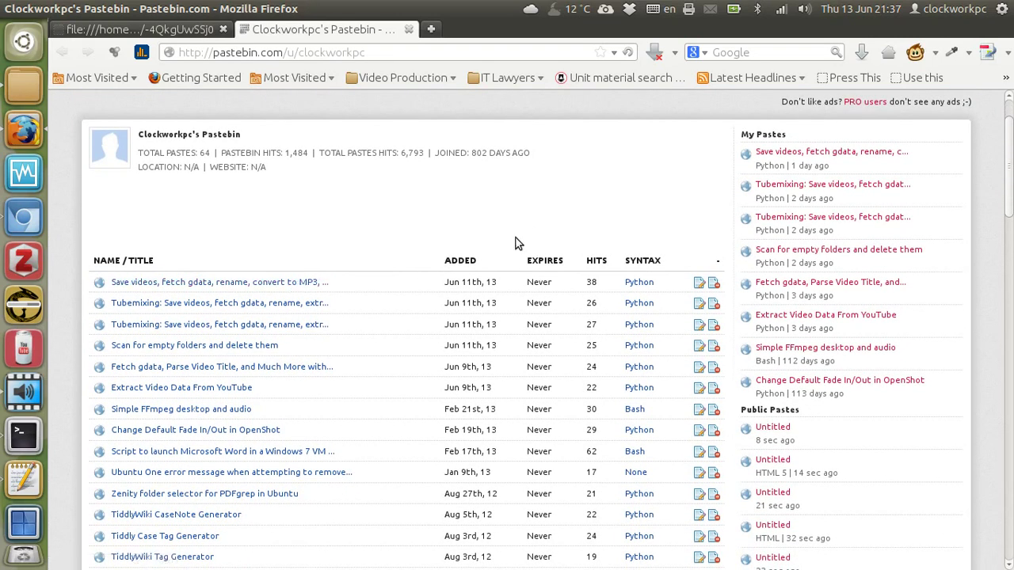
pyautogui.scroll(-1, 443, 238)
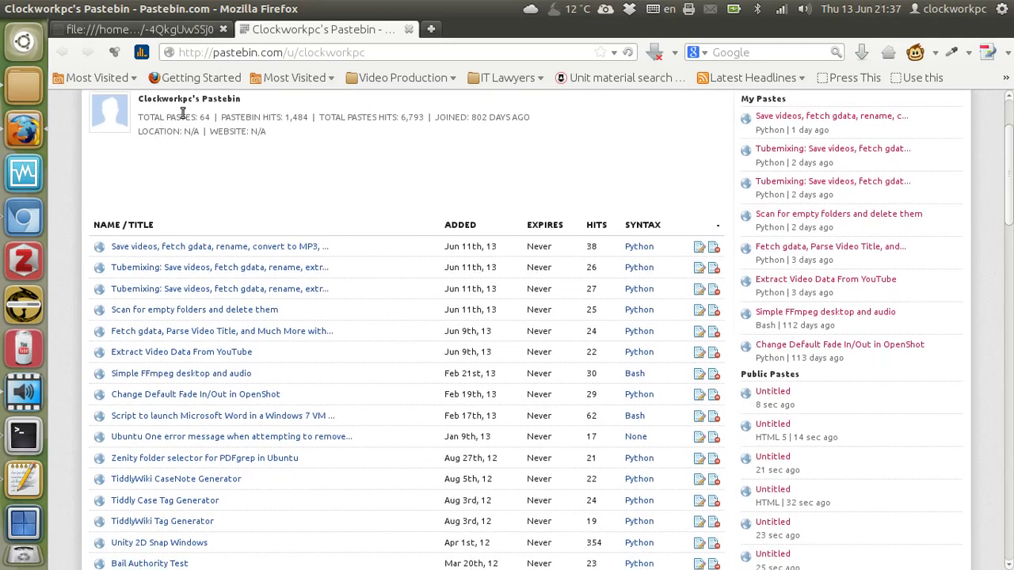
# Highlight the full web address of the Pastebin page, and switch to the Terminal windows running the desktop recording.
pyautogui.click(369, 54)
pyautogui.keyDown('shift'); pyautogui.click(173, 55); pyautogui.keyUp('shift')
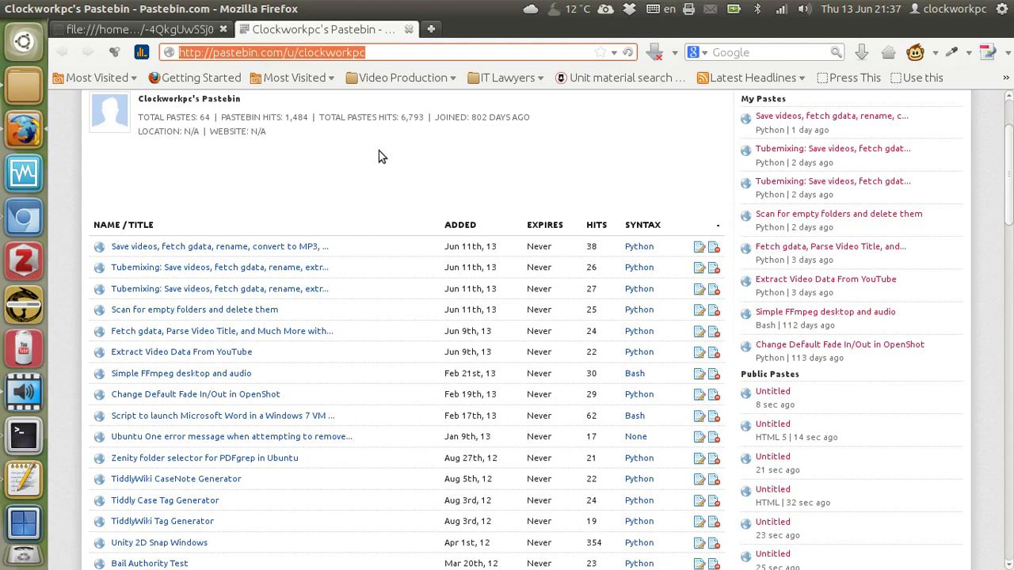
pyautogui.hotkey('alt', 'Tab')
pyautogui.hotkey('alt', 'Tab')
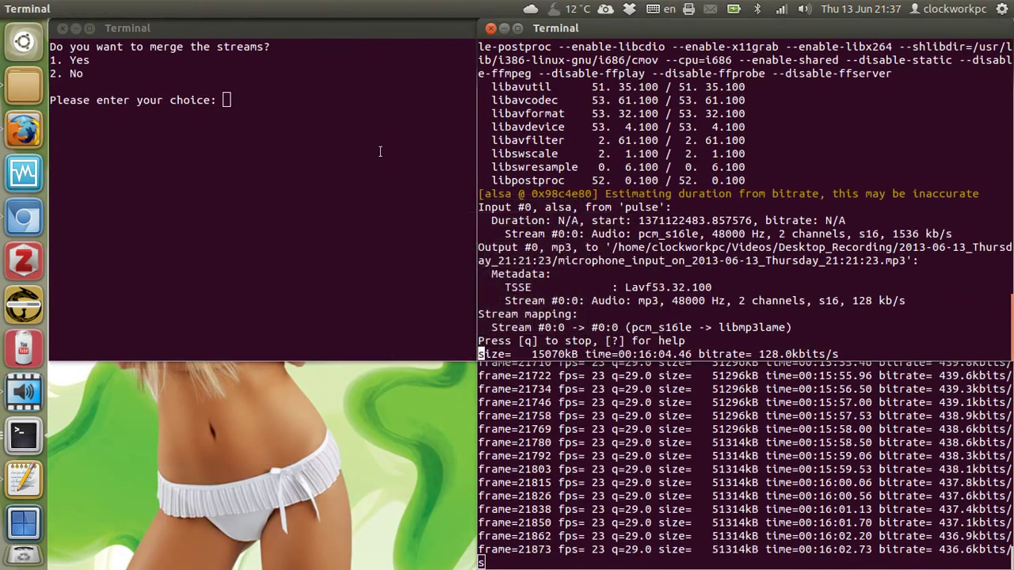